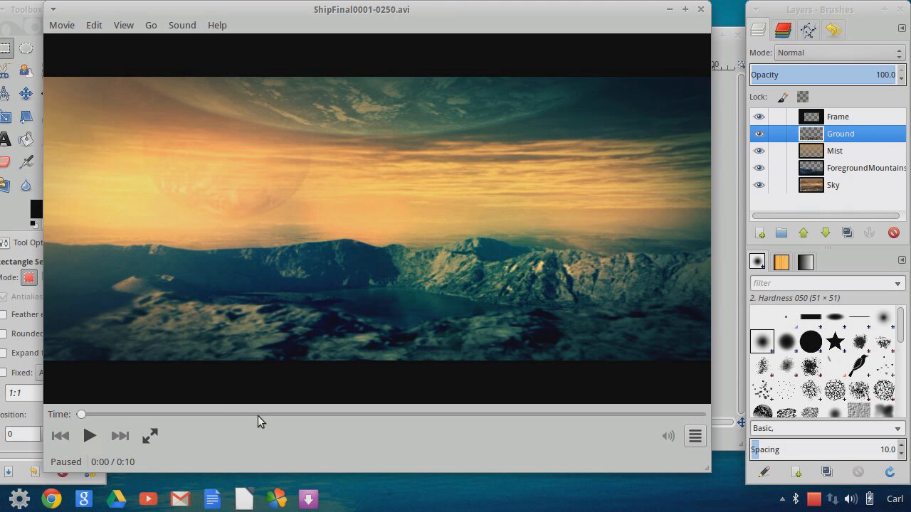
Step: Play the ShipFinal0001-0250.avi clip, pausing at several points to examine the ship's flight over the alien landscape
{"action": "left_click", "coordinate": [90, 438]}
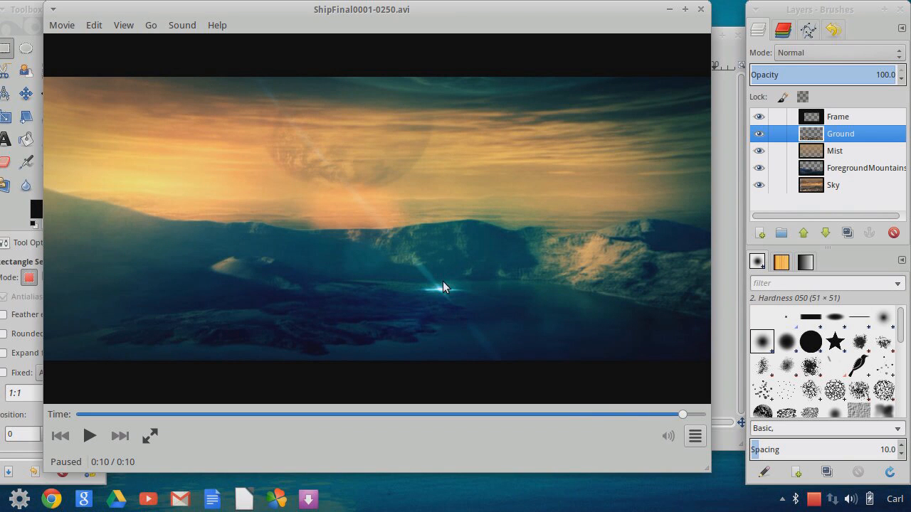
{"action": "left_click", "coordinate": [89, 436]}
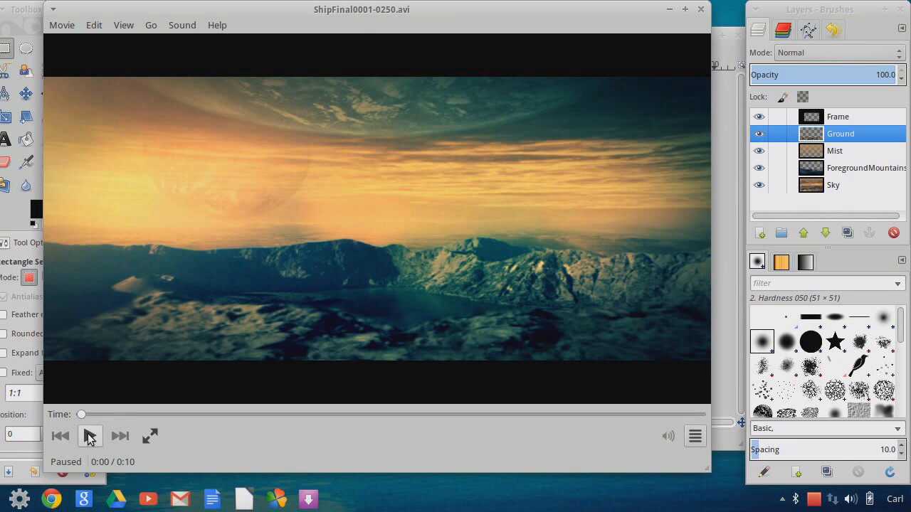
{"action": "left_click", "coordinate": [89, 436]}
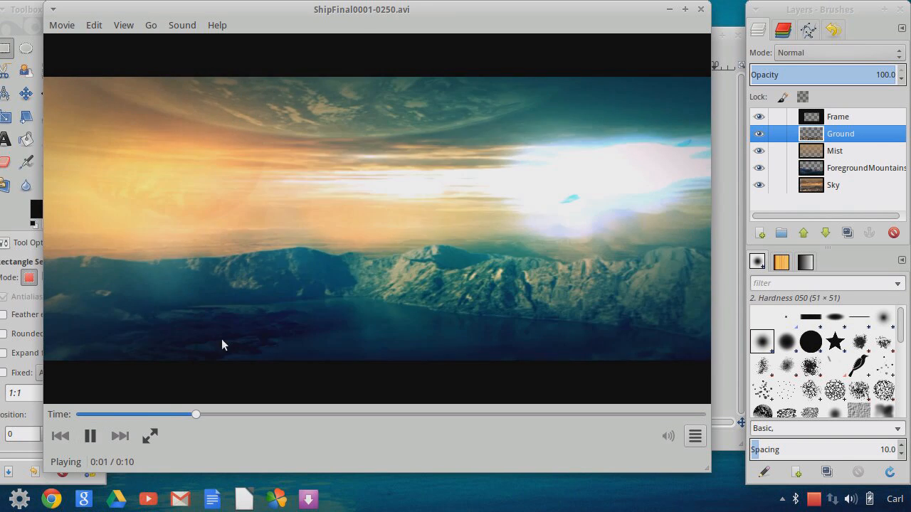
{"action": "left_click", "coordinate": [100, 441]}
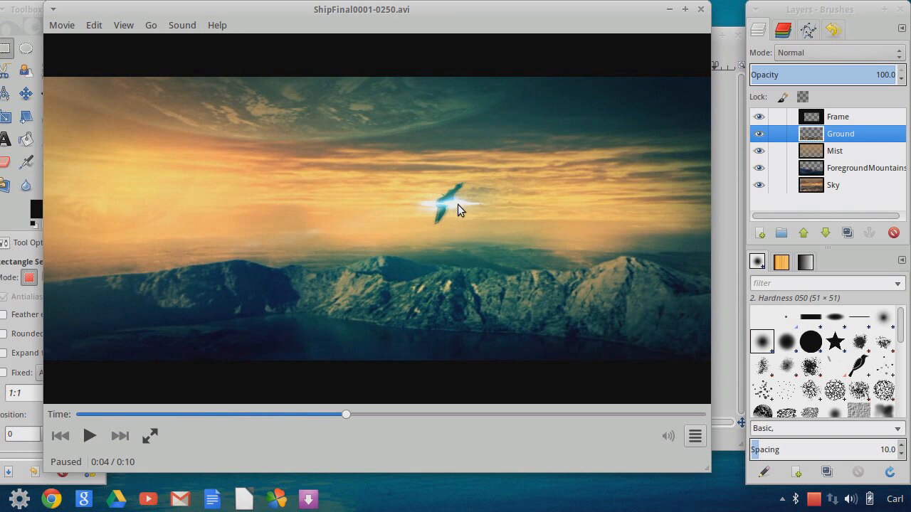
{"action": "left_click", "coordinate": [89, 435]}
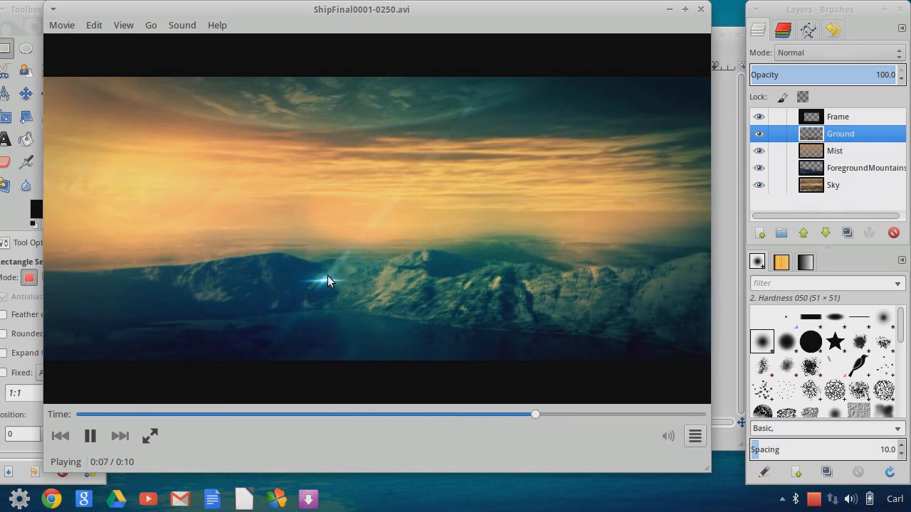
{"action": "left_click", "coordinate": [90, 435]}
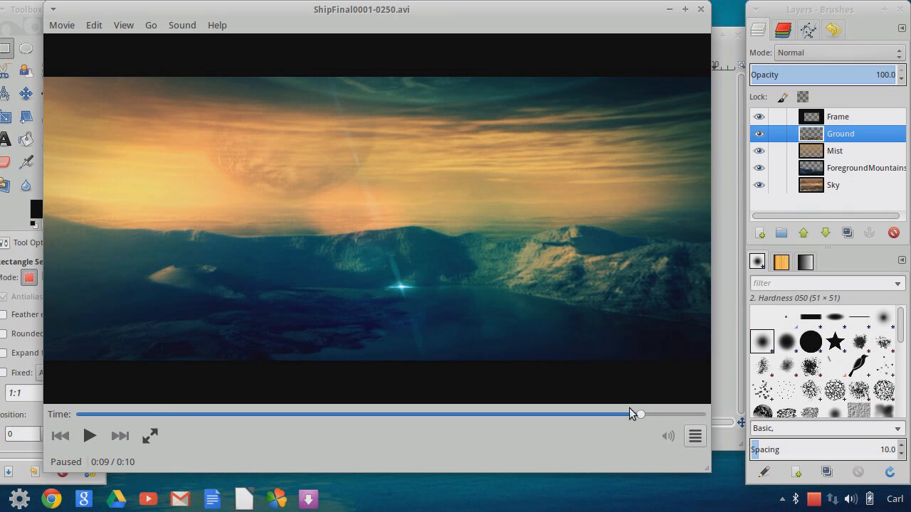
Step: Scrub back and forth through the clip and replay it from the start to examine the ship, its light flare and the background
{"action": "left_click_drag", "start_coordinate": [639, 415], "coordinate": [240, 415]}
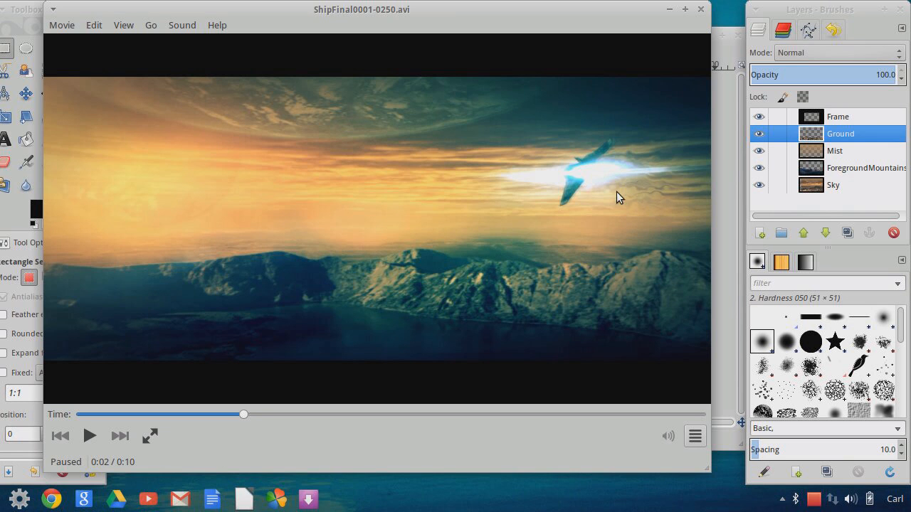
{"action": "left_click_drag", "start_coordinate": [243, 414], "coordinate": [466, 429]}
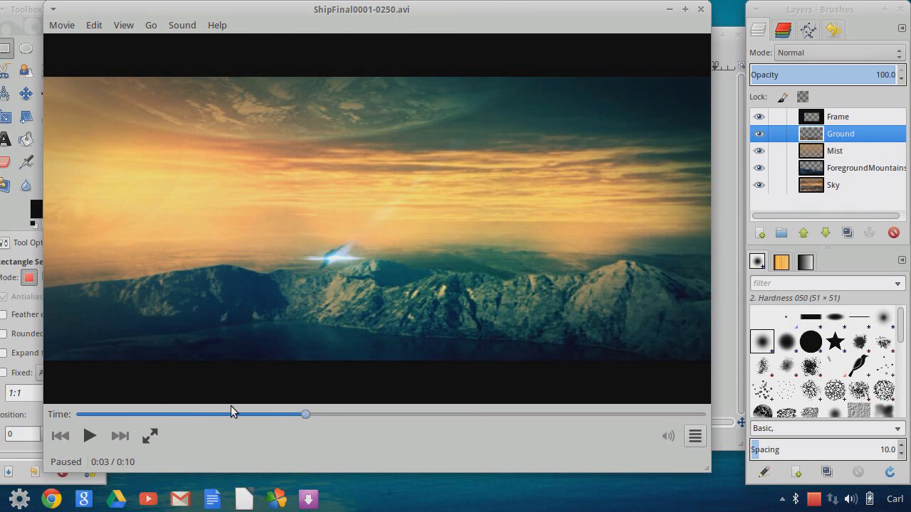
{"action": "left_click_drag", "start_coordinate": [311, 413], "coordinate": [55, 385]}
{"action": "left_click", "coordinate": [90, 435]}
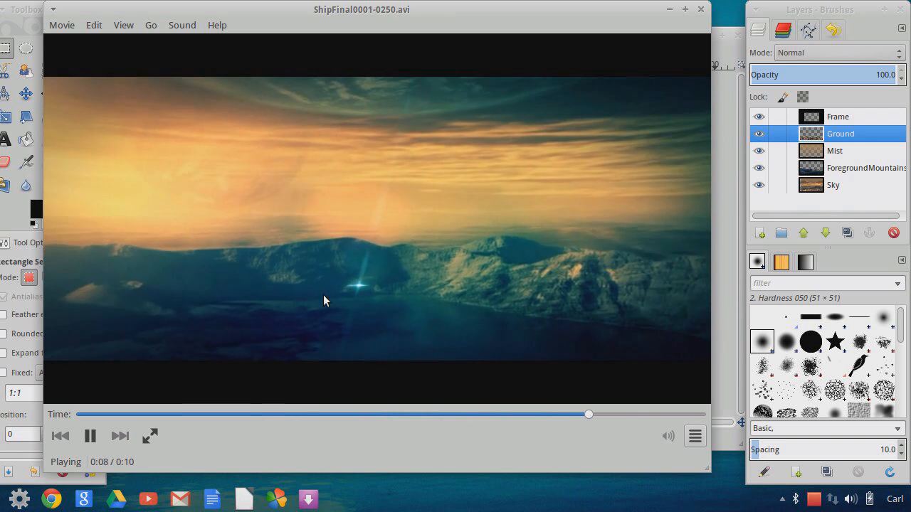
{"action": "left_click", "coordinate": [89, 437]}
{"action": "left_click", "coordinate": [482, 208]}
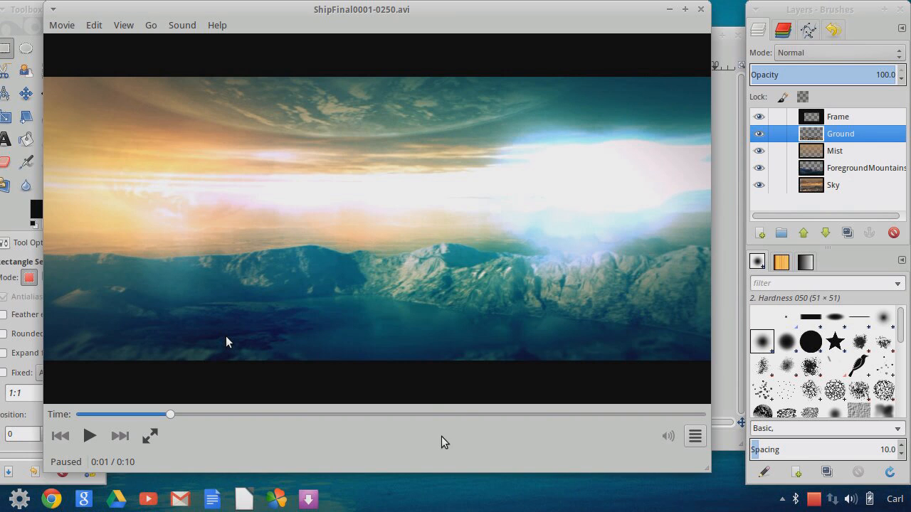
{"action": "left_click_drag", "start_coordinate": [175, 416], "coordinate": [542, 419]}
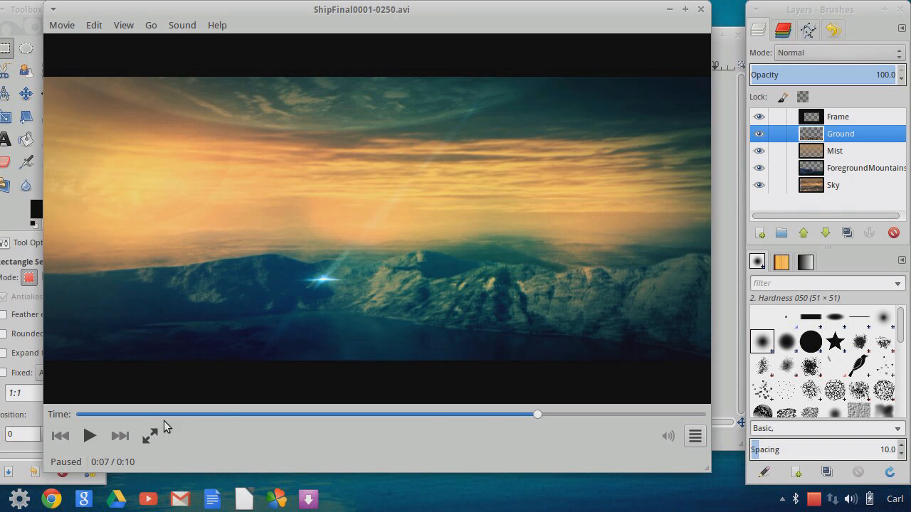
{"action": "left_click_drag", "start_coordinate": [537, 415], "coordinate": [359, 416]}
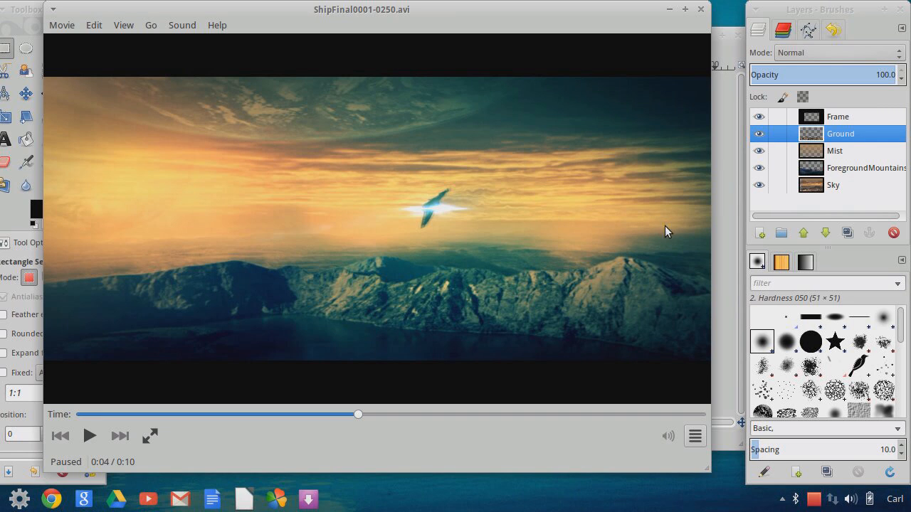
Step: Minimize the video player to view the AlienLandscap.xcf image in GIMP and shift its window slightly upward
{"action": "left_click", "coordinate": [670, 9]}
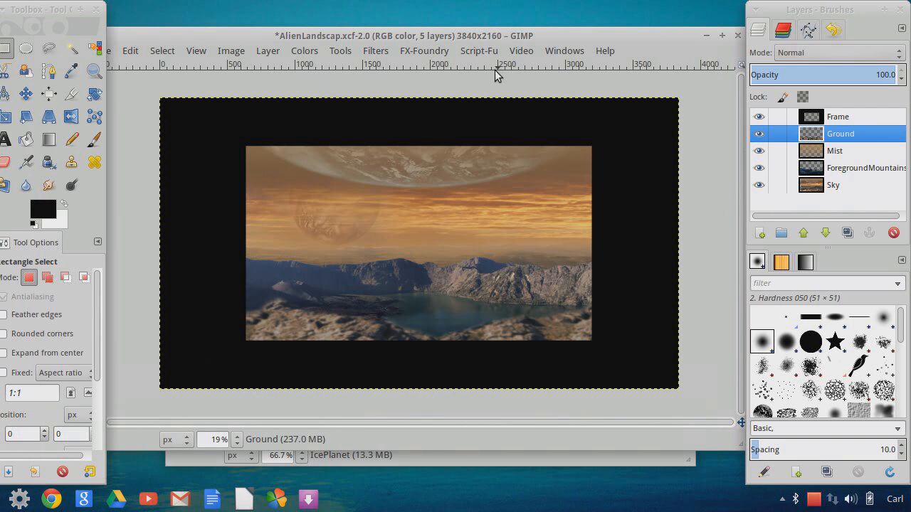
{"action": "left_click_drag", "start_coordinate": [465, 40], "coordinate": [451, 32]}
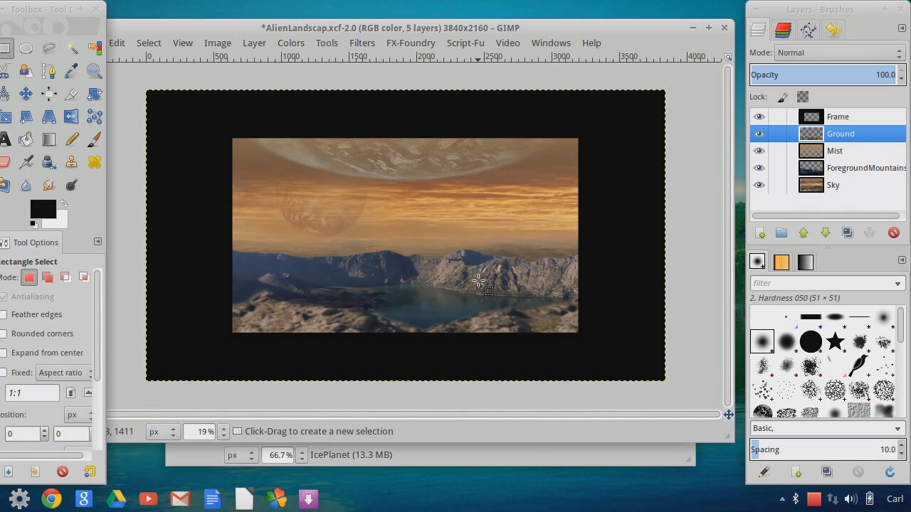
{"action": "left_click_drag", "start_coordinate": [311, 28], "coordinate": [323, 30]}
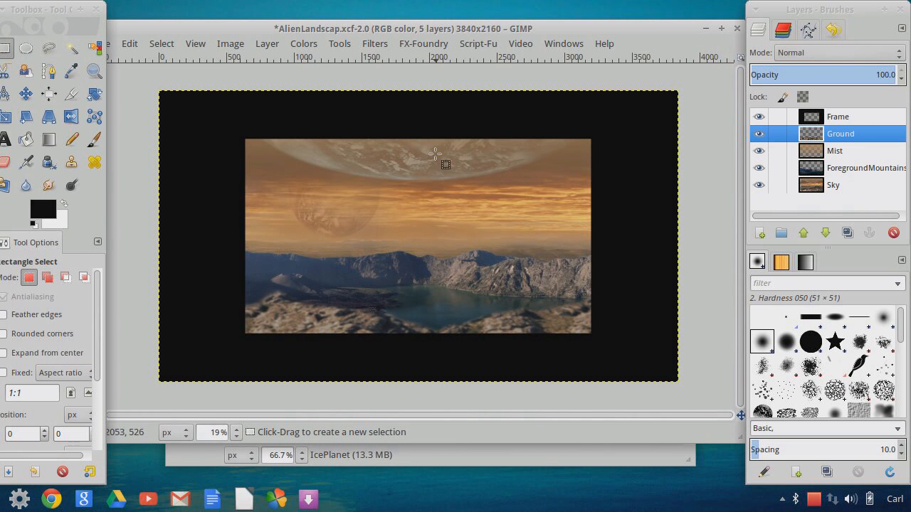
{"action": "left_click_drag", "start_coordinate": [347, 30], "coordinate": [334, 24]}
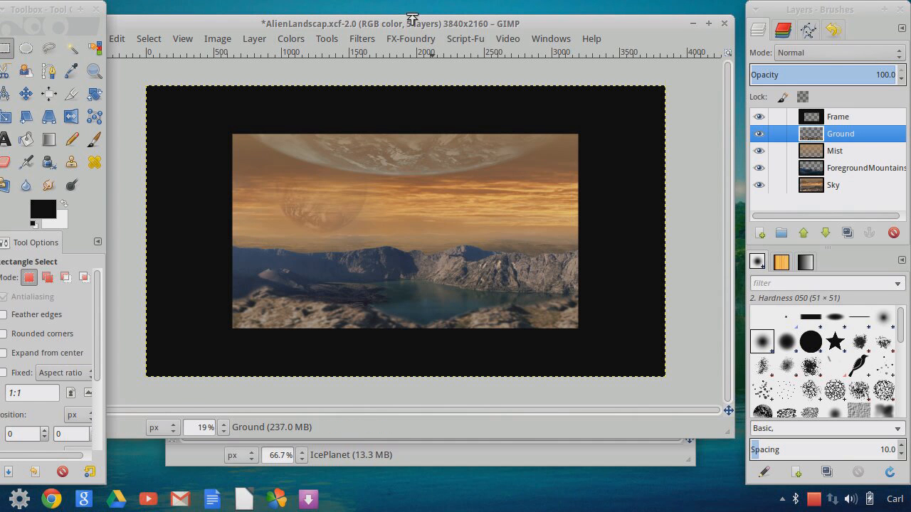
{"action": "mouse_move", "coordinate": [411, 24]}
{"action": "left_mouse_down"}
{"action": "mouse_move", "coordinate": [429, 33]}
{"action": "mouse_move", "coordinate": [421, 19]}
{"action": "left_mouse_up"}
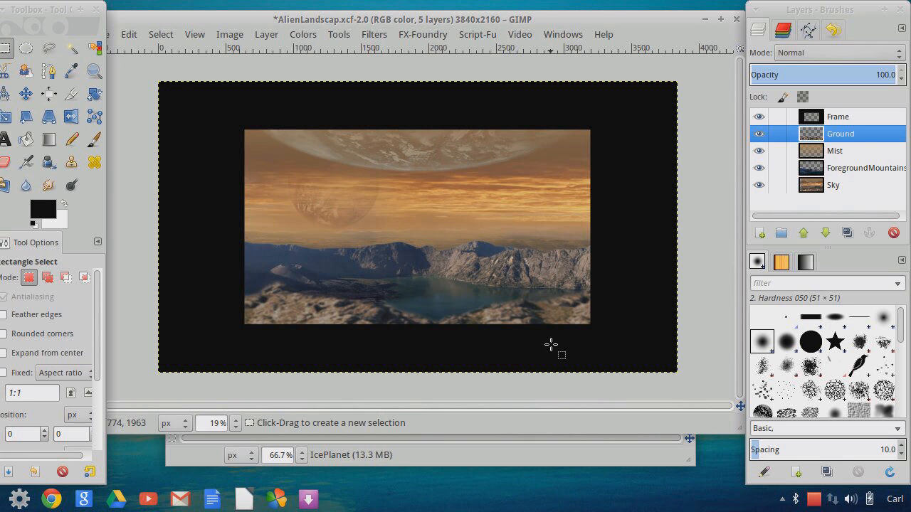
Step: Bring up the NewPlanet.xcf image and examine Earth_globe_west_540_NASA.jpg, globe_east_540.jpg and apollo17_earth.jpg in Image Viewer, minimizing the viewer when done
{"action": "left_click", "coordinate": [797, 500]}
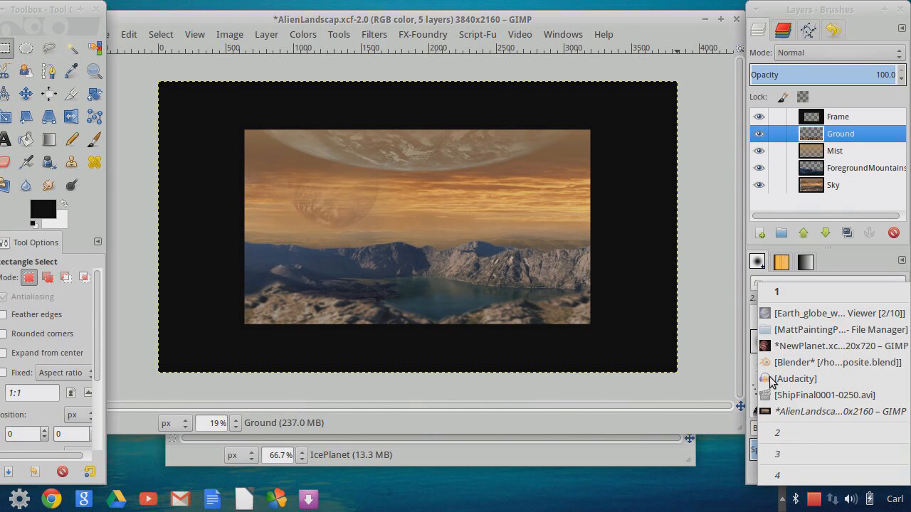
{"action": "left_click", "coordinate": [819, 351]}
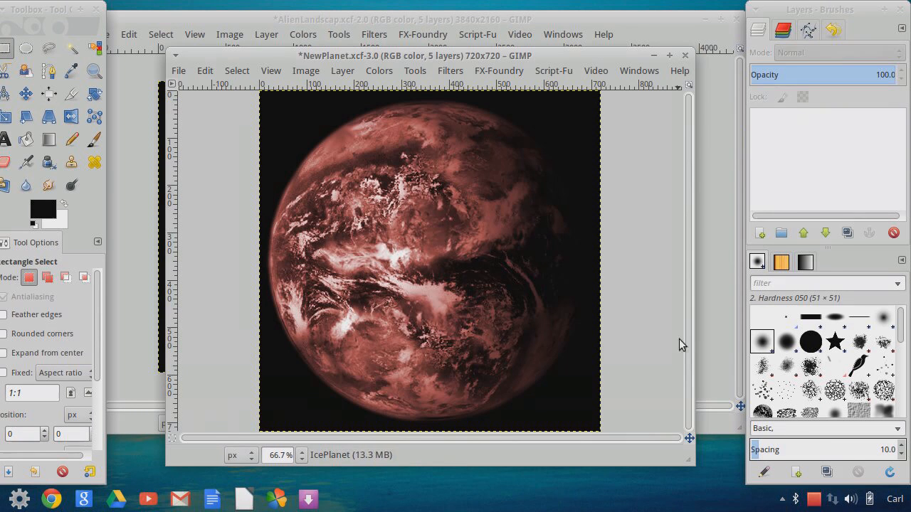
{"action": "left_click", "coordinate": [796, 498]}
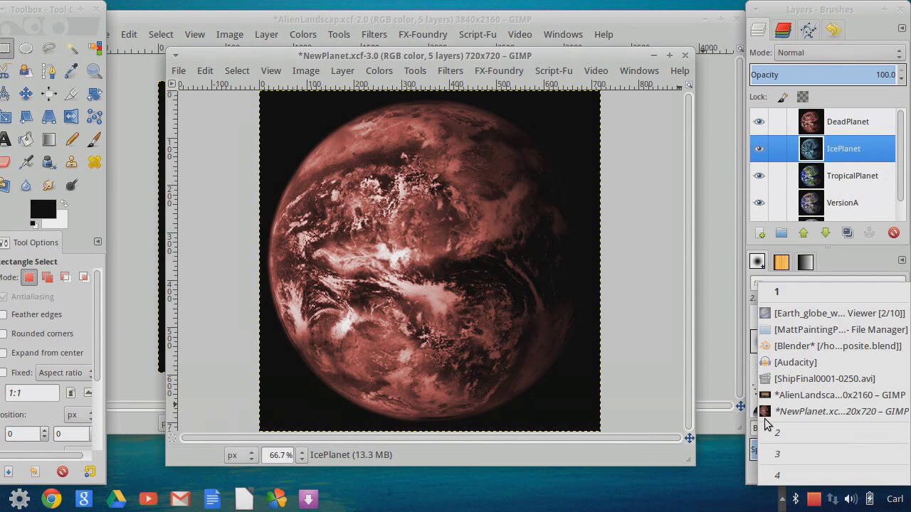
{"action": "left_click", "coordinate": [791, 314]}
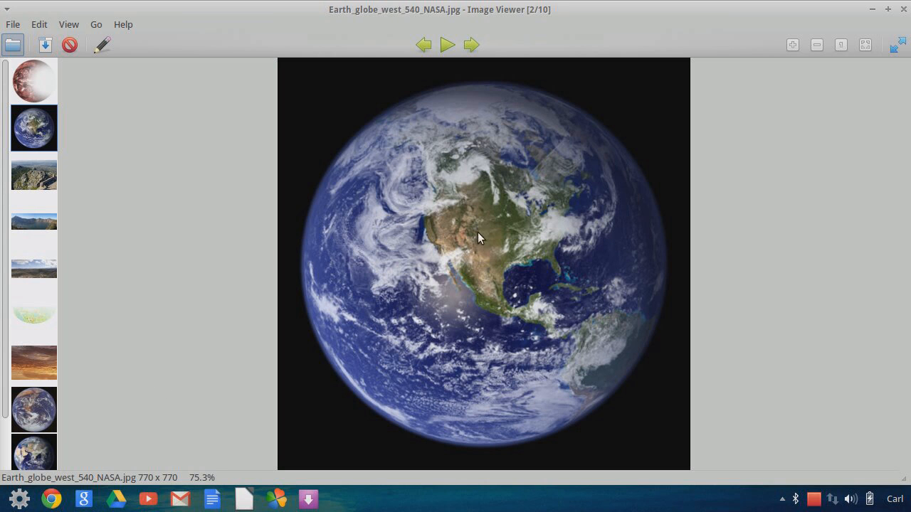
{"action": "left_click", "coordinate": [33, 450]}
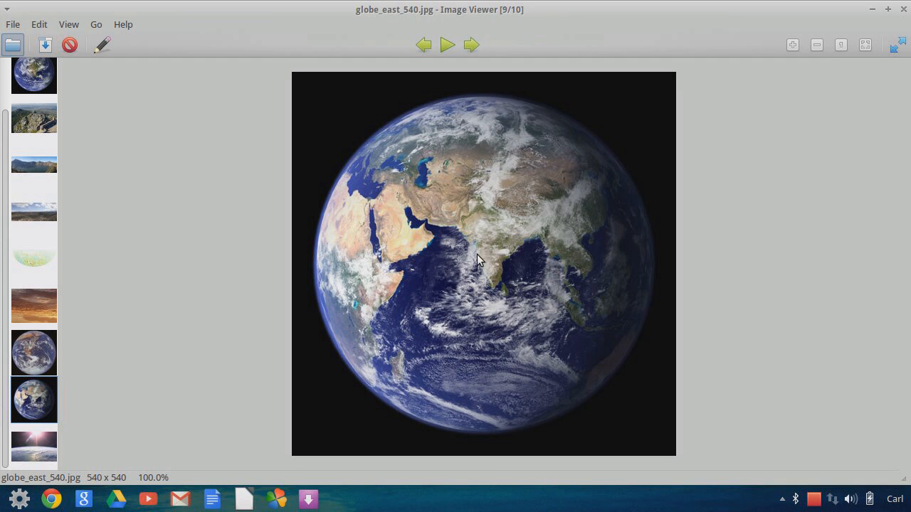
{"action": "left_click", "coordinate": [41, 356]}
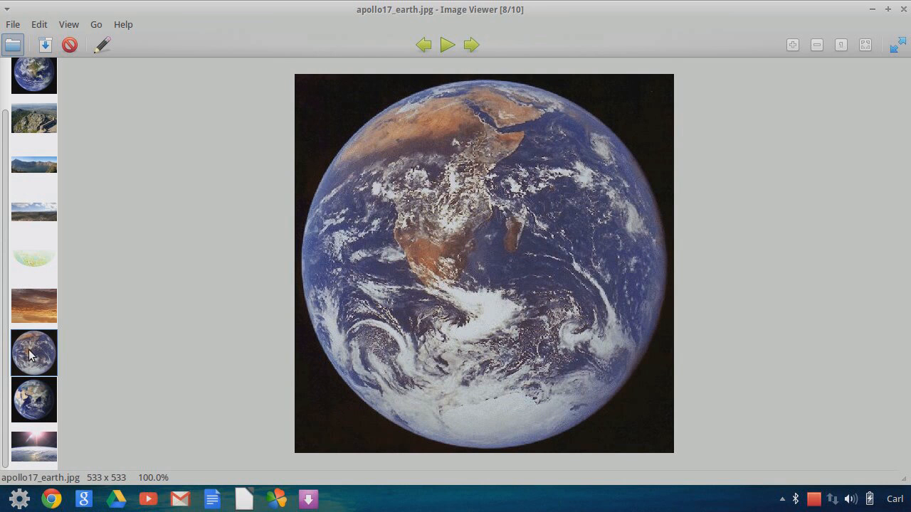
{"action": "left_click", "coordinate": [33, 418]}
{"action": "left_click", "coordinate": [33, 347]}
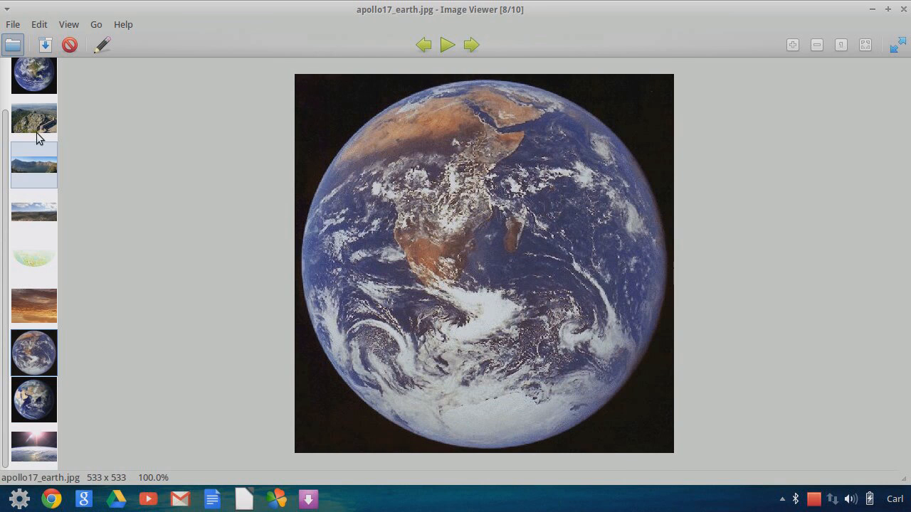
{"action": "left_click", "coordinate": [35, 84]}
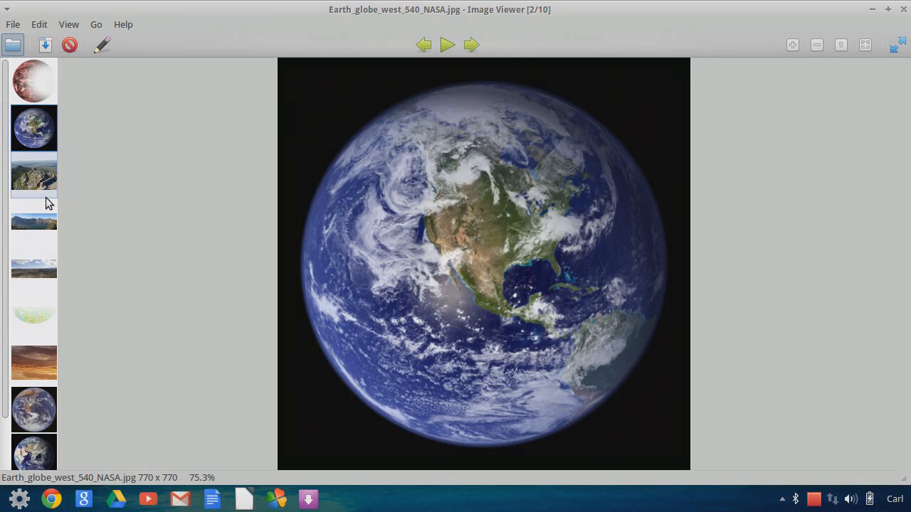
{"action": "left_click", "coordinate": [39, 415]}
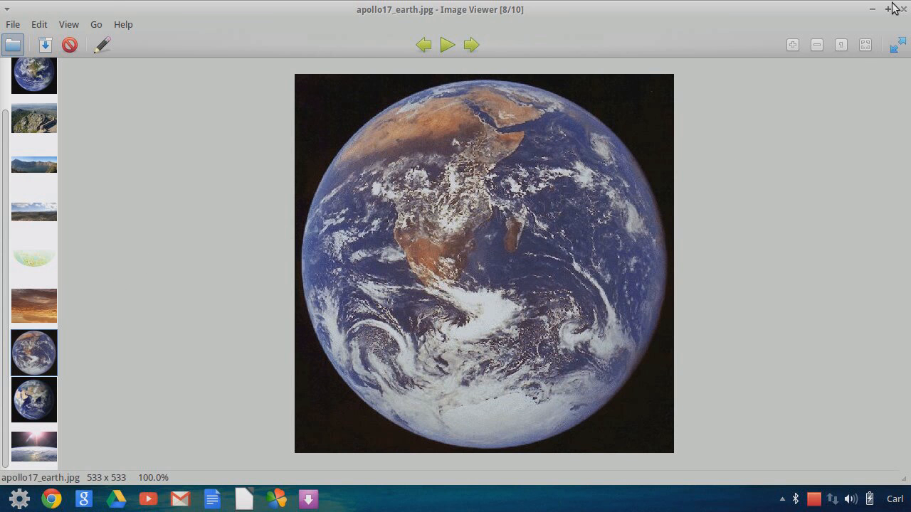
{"action": "left_click", "coordinate": [872, 10]}
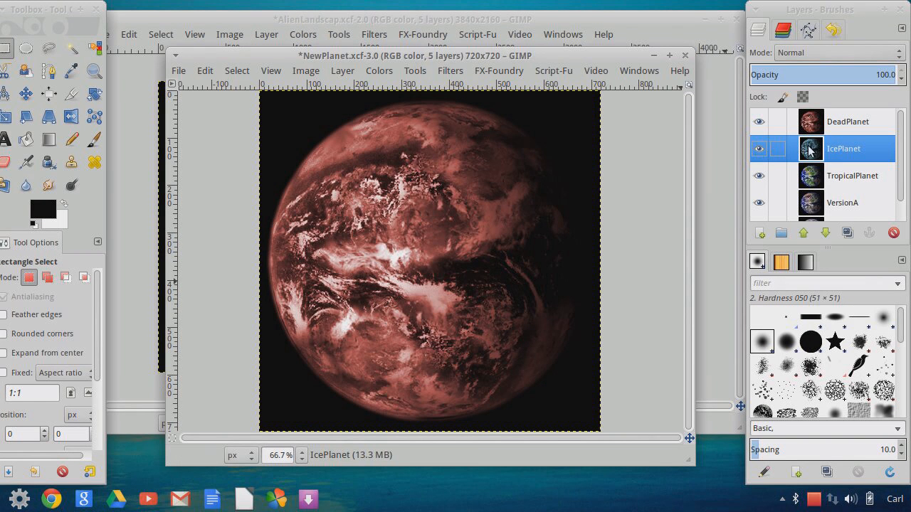
Step: Hide the DeadPlanet, IcePlanet, TropicalPlanet and VersionA layers to view only the Original planet layer
{"action": "left_click", "coordinate": [759, 122]}
{"action": "left_click", "coordinate": [759, 148]}
{"action": "left_click", "coordinate": [759, 176]}
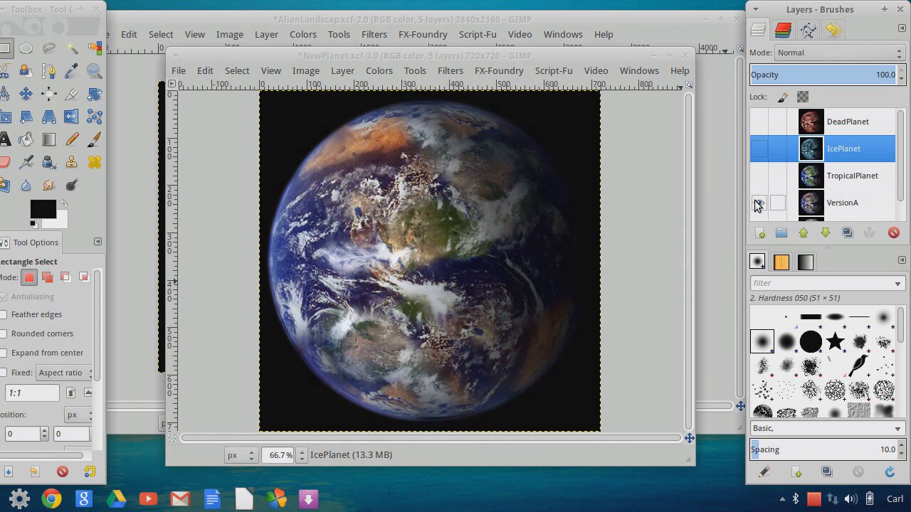
{"action": "left_click", "coordinate": [759, 203]}
{"action": "scroll", "coordinate": [770, 192], "scroll_direction": "down", "scroll_amount": 1}
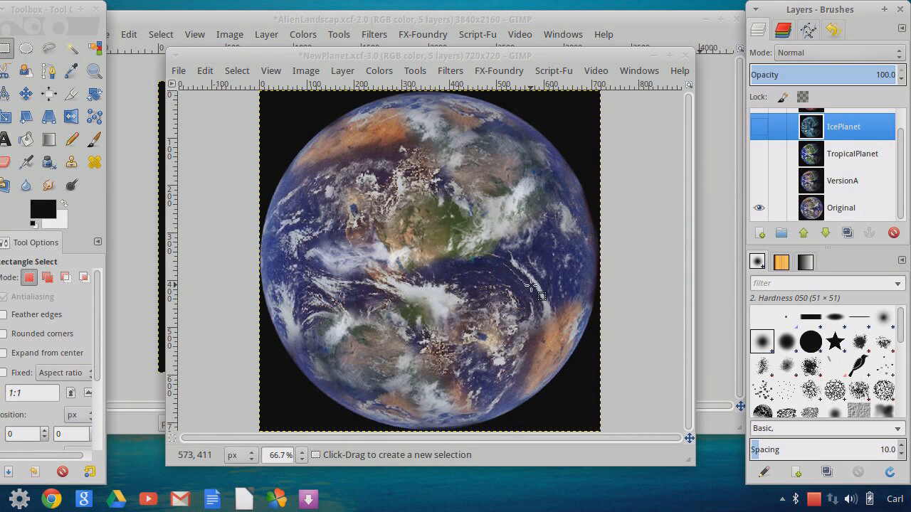
Step: Show the VersionA, TropicalPlanet, IcePlanet and DeadPlanet layers one after another, toggling IcePlanet to compare it with TropicalPlanet
{"action": "left_click", "coordinate": [758, 182]}
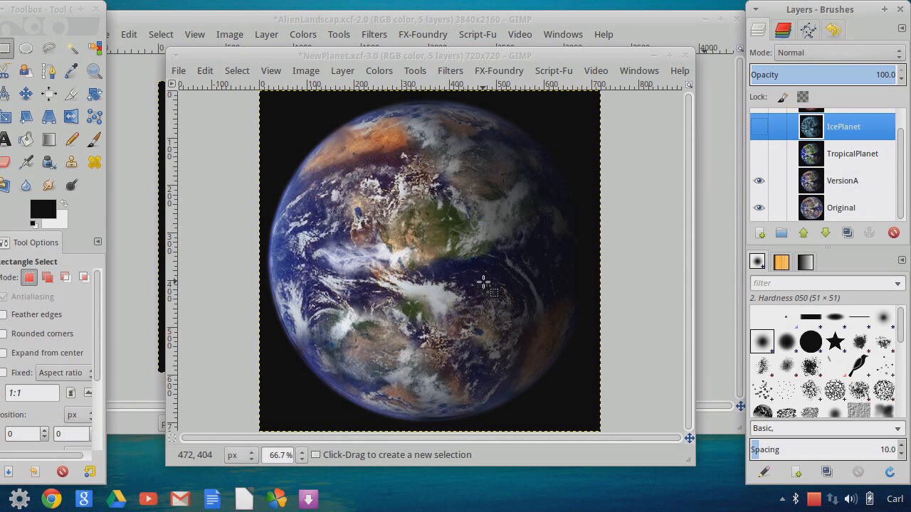
{"action": "left_click", "coordinate": [766, 155]}
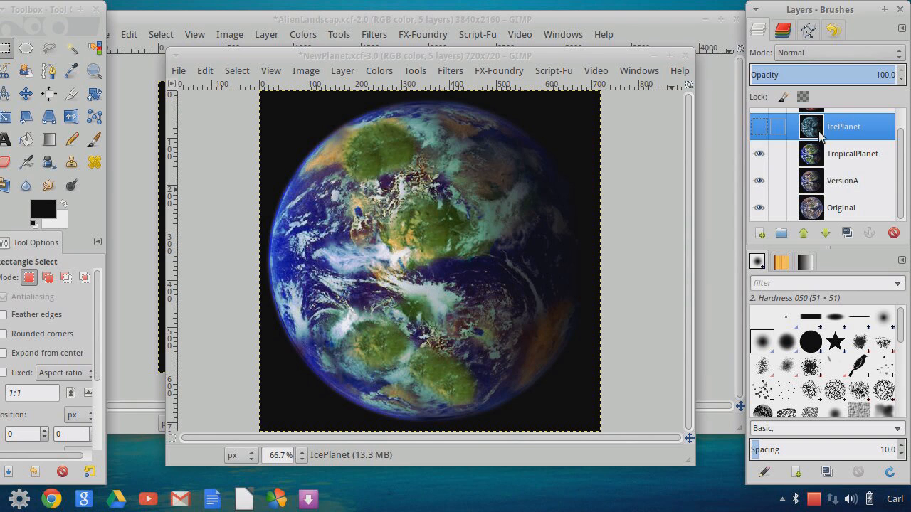
{"action": "left_click", "coordinate": [758, 128]}
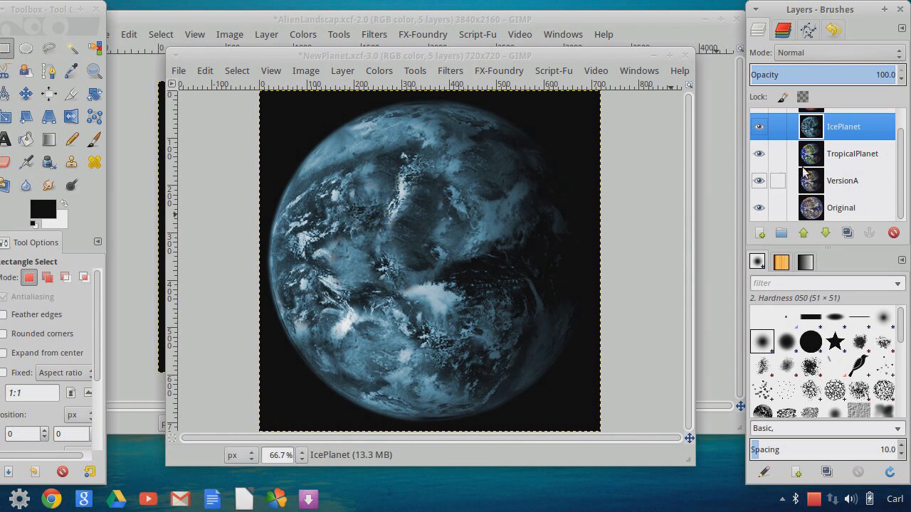
{"action": "left_click", "coordinate": [759, 128]}
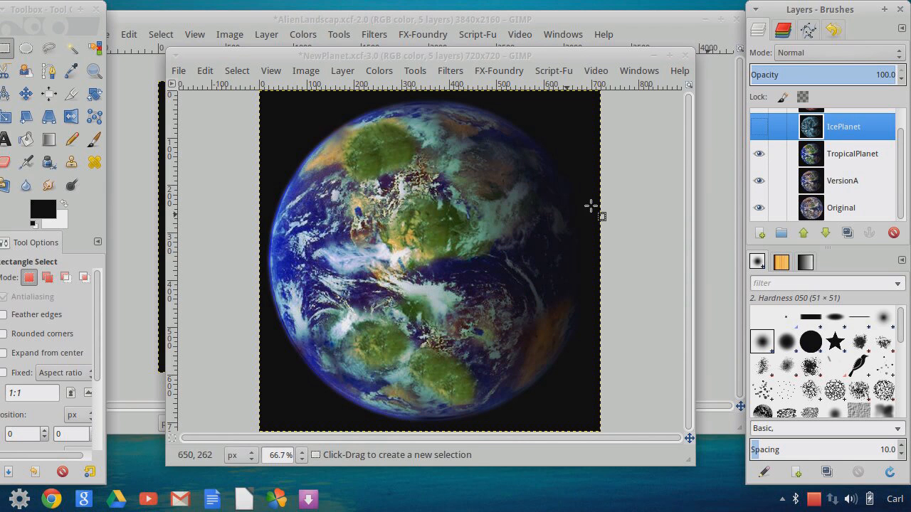
{"action": "left_click", "coordinate": [759, 127]}
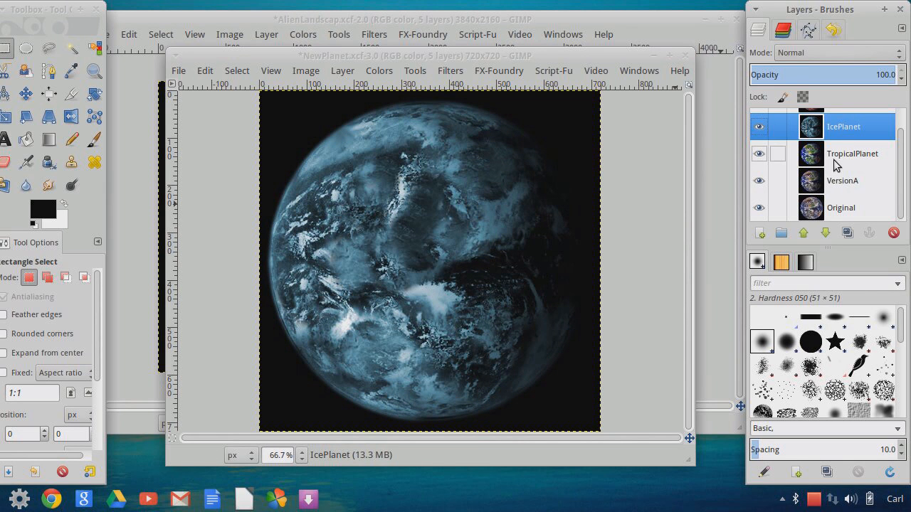
{"action": "scroll", "coordinate": [777, 178], "scroll_direction": "up", "scroll_amount": 1}
{"action": "left_click", "coordinate": [760, 122]}
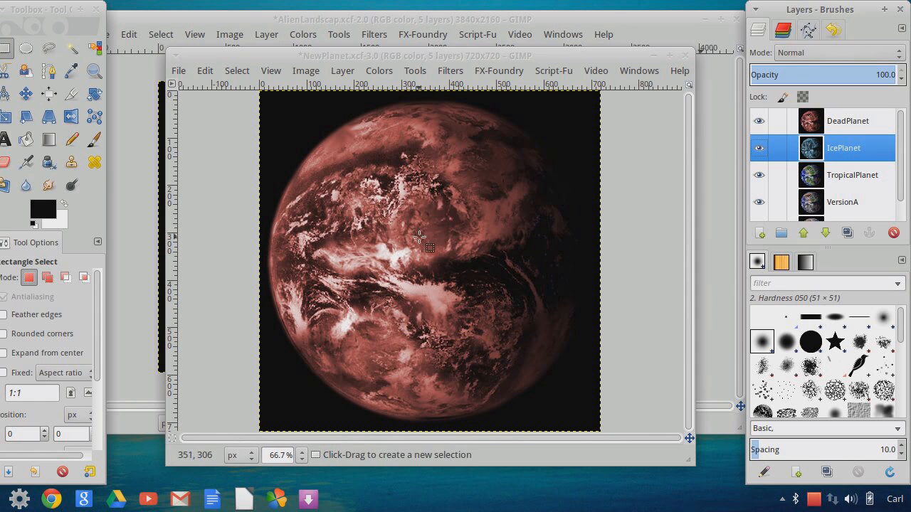
Step: Toggle the visibility of the DeadPlanet and IcePlanet layers to compare the planet variations, leaving both layers shown
{"action": "left_click", "coordinate": [766, 121]}
{"action": "left_click", "coordinate": [766, 121]}
{"action": "left_click", "coordinate": [758, 122]}
{"action": "left_click", "coordinate": [757, 128]}
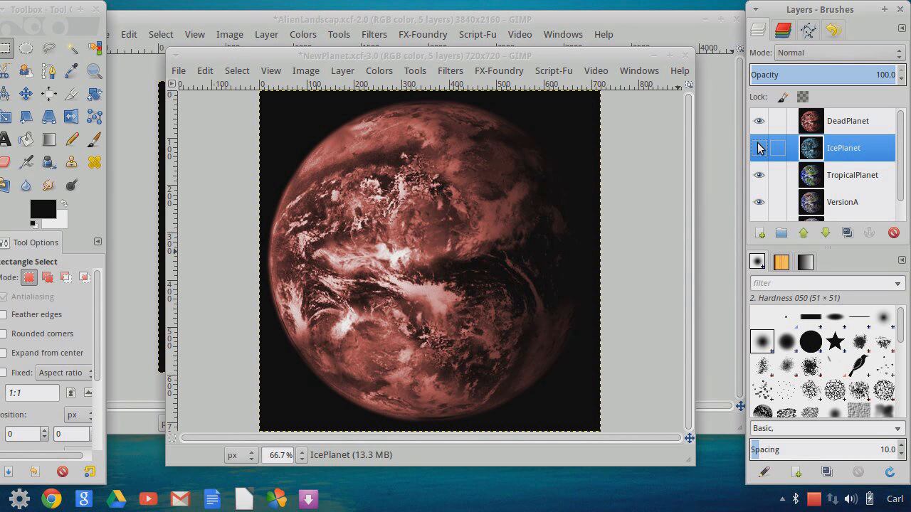
{"action": "left_click", "coordinate": [757, 129]}
{"action": "left_click", "coordinate": [759, 148]}
{"action": "left_click", "coordinate": [759, 150]}
{"action": "left_click", "coordinate": [758, 122]}
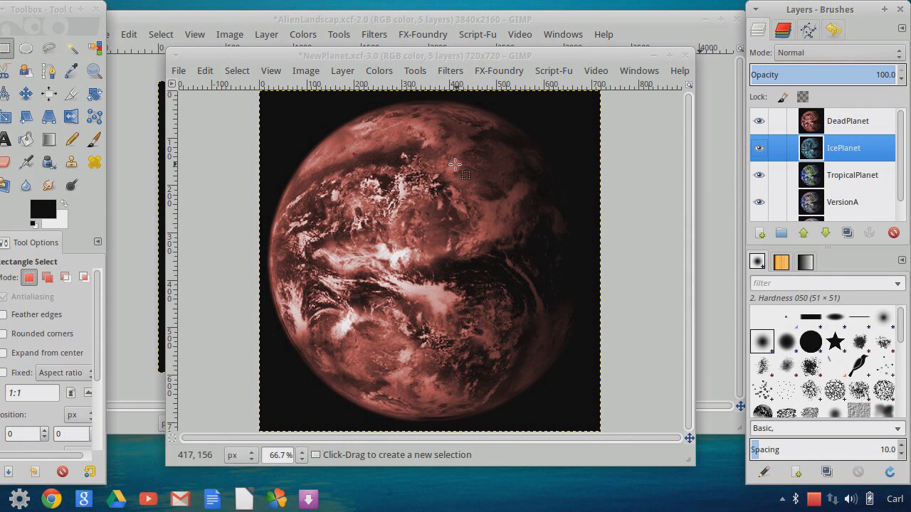
Step: Bring up the AlienLandscap.xcf image and toggle its Frame layer to compare the framed and full compositions, leaving Frame hidden
{"action": "left_click", "coordinate": [634, 22]}
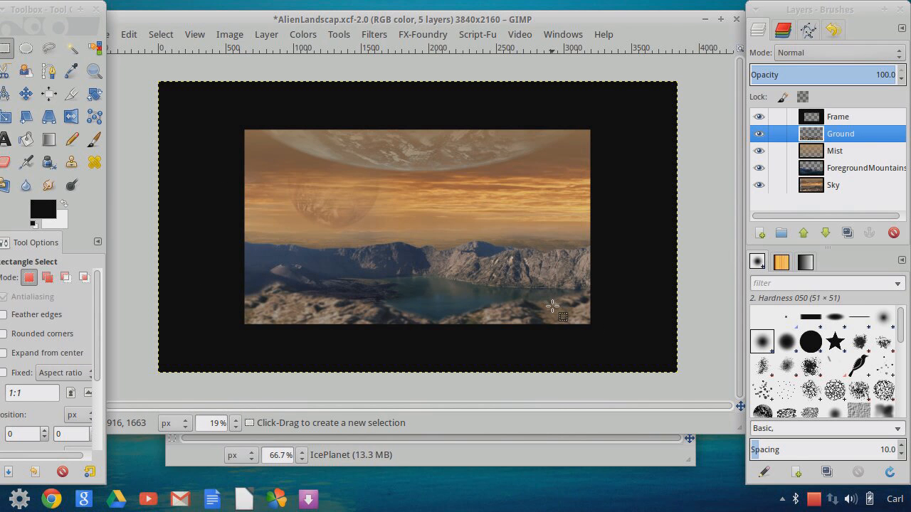
{"action": "left_click", "coordinate": [759, 117]}
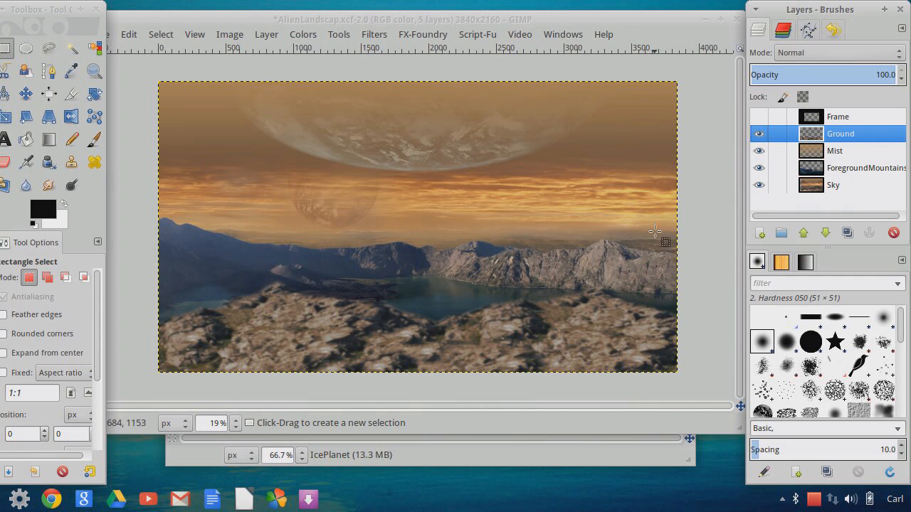
{"action": "left_click", "coordinate": [758, 116]}
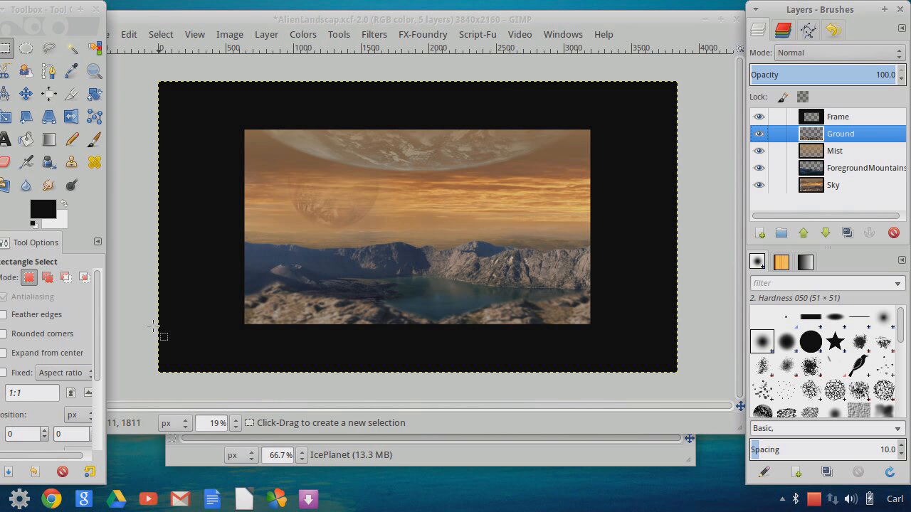
{"action": "left_click", "coordinate": [760, 118]}
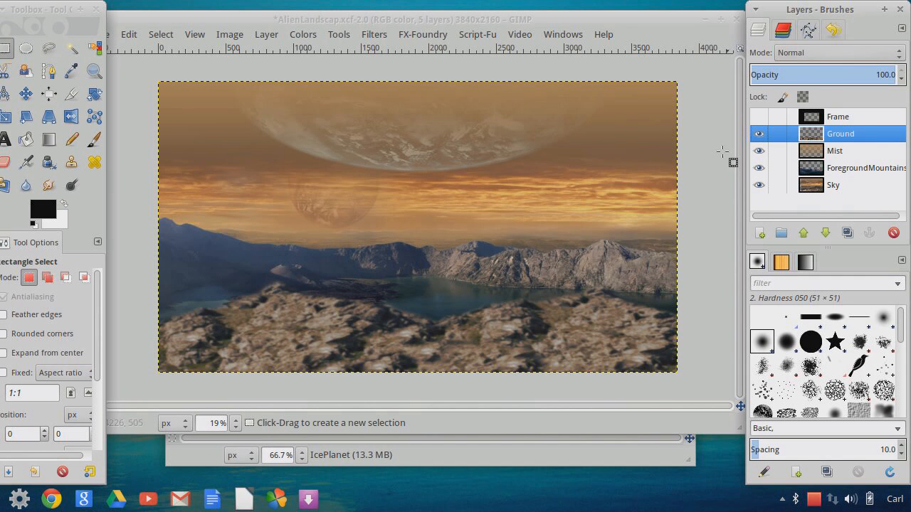
Step: Toggle the Ground and Mist layers in turn to examine what each contributes to the landscape, leaving both hidden
{"action": "left_click", "coordinate": [760, 134]}
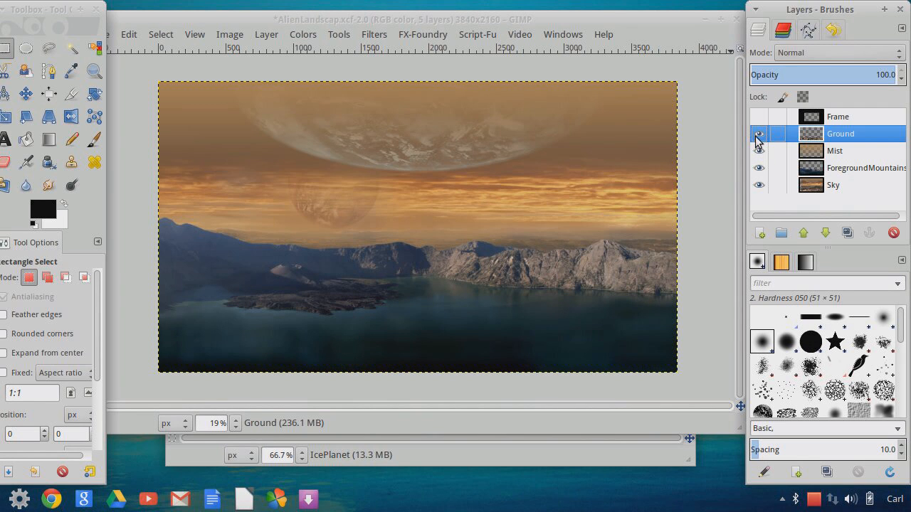
{"action": "left_click", "coordinate": [759, 134]}
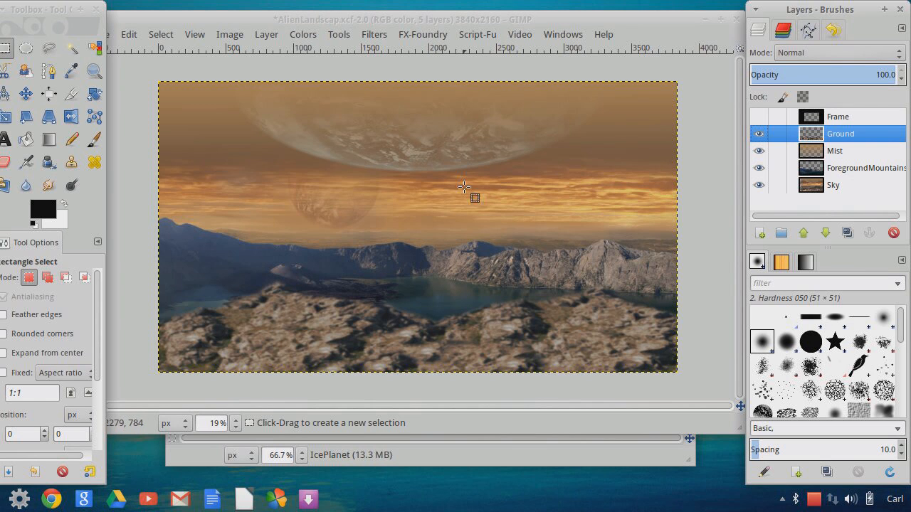
{"action": "left_click", "coordinate": [760, 134]}
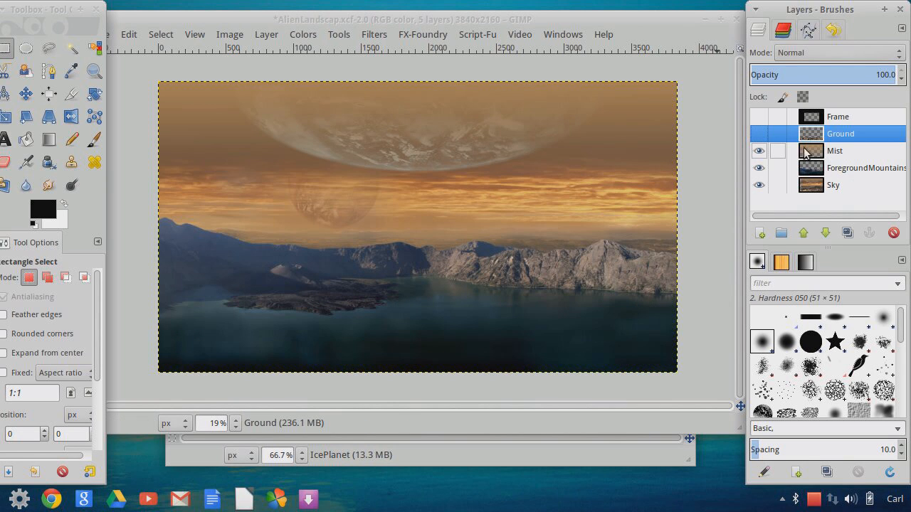
{"action": "left_click", "coordinate": [759, 151]}
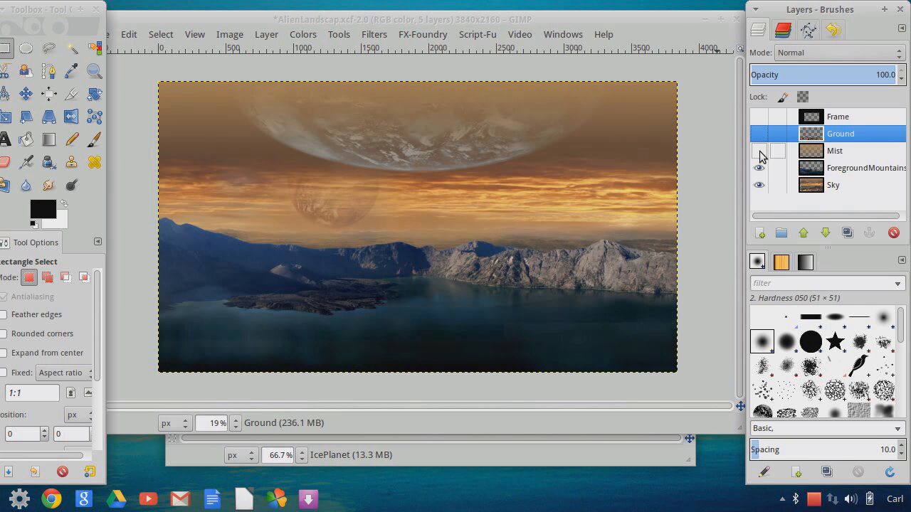
{"action": "left_click", "coordinate": [759, 151]}
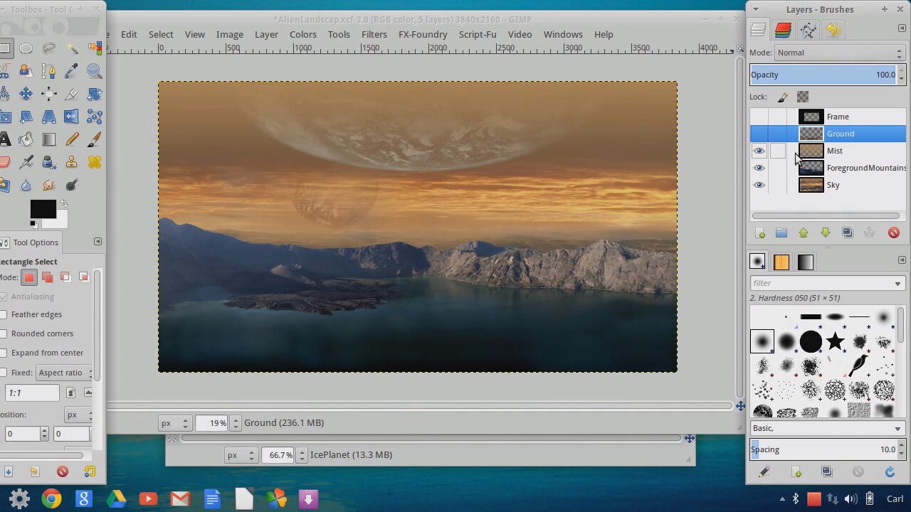
{"action": "left_click", "coordinate": [759, 152]}
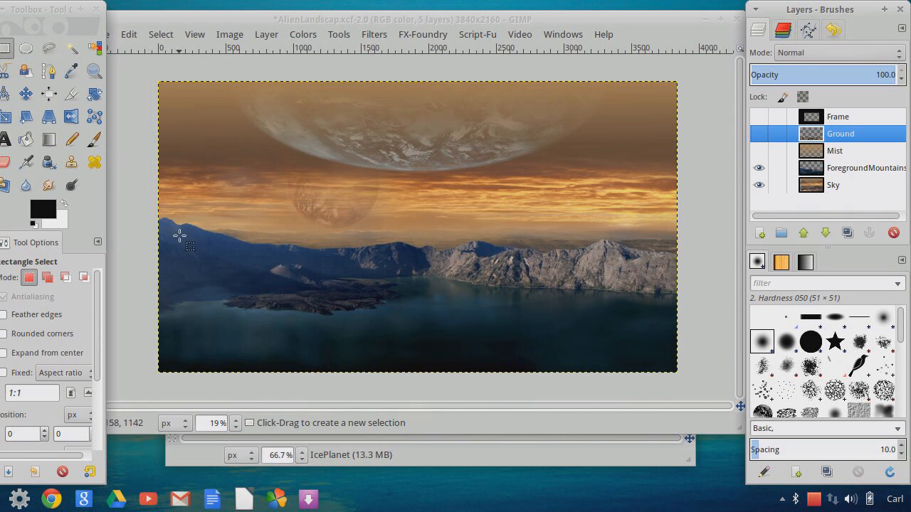
Step: Toggle the ForegroundMountains layer to examine the Sky layer beneath it, and restore the visibility of all landscape layers
{"action": "left_click", "coordinate": [760, 168]}
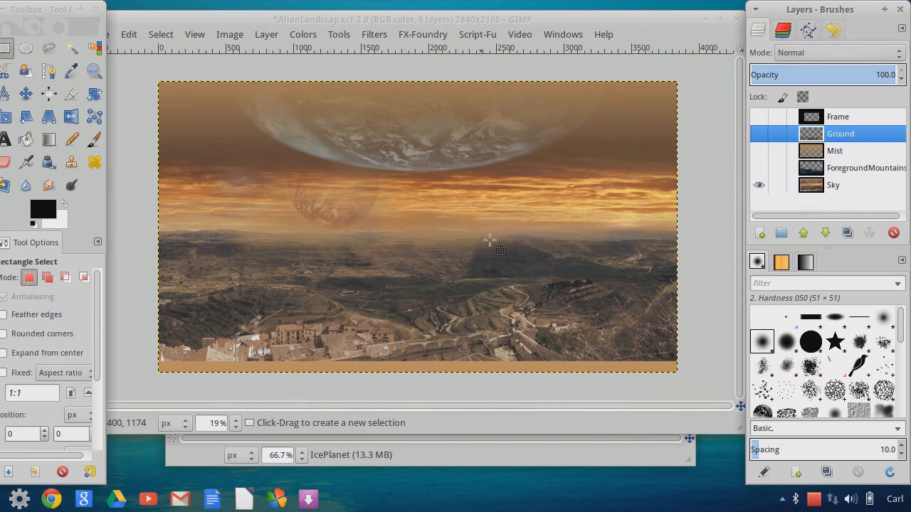
{"action": "left_click", "coordinate": [759, 168]}
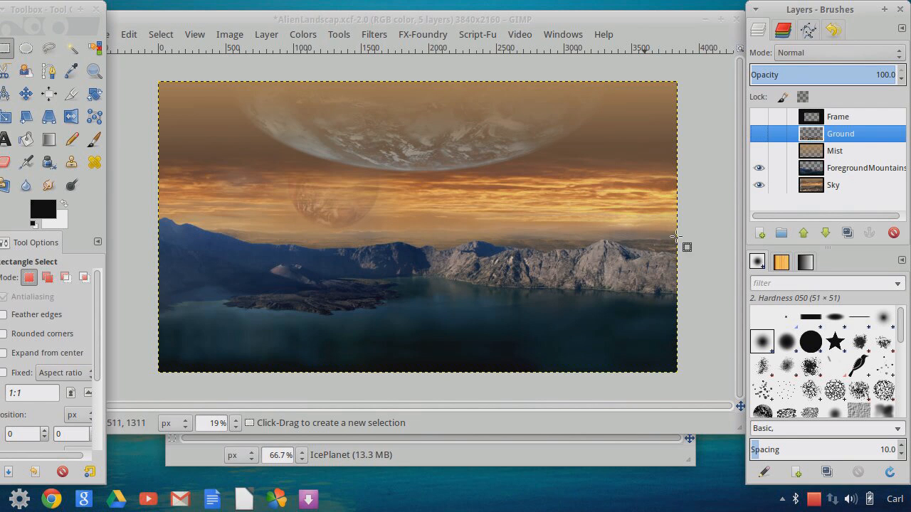
{"action": "left_click", "coordinate": [758, 168]}
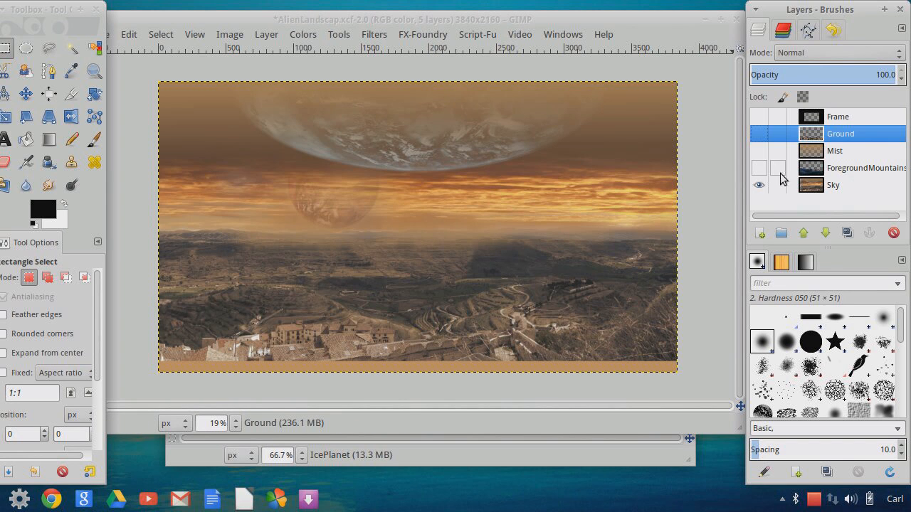
{"action": "left_click_drag", "start_coordinate": [757, 173], "coordinate": [759, 117]}
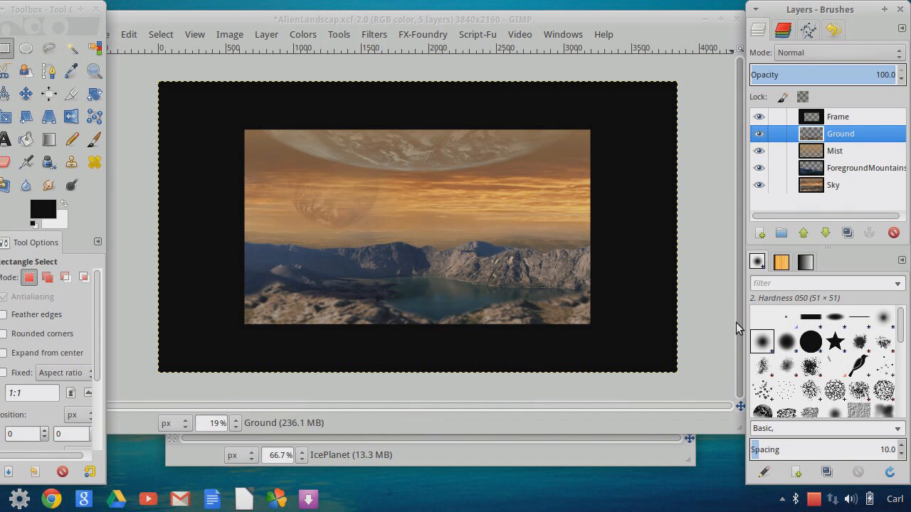
Step: Hide the Frame layer and view the Ground, Mist, ForegroundMountains and Sky layers individually, one after another
{"action": "left_click", "coordinate": [759, 117]}
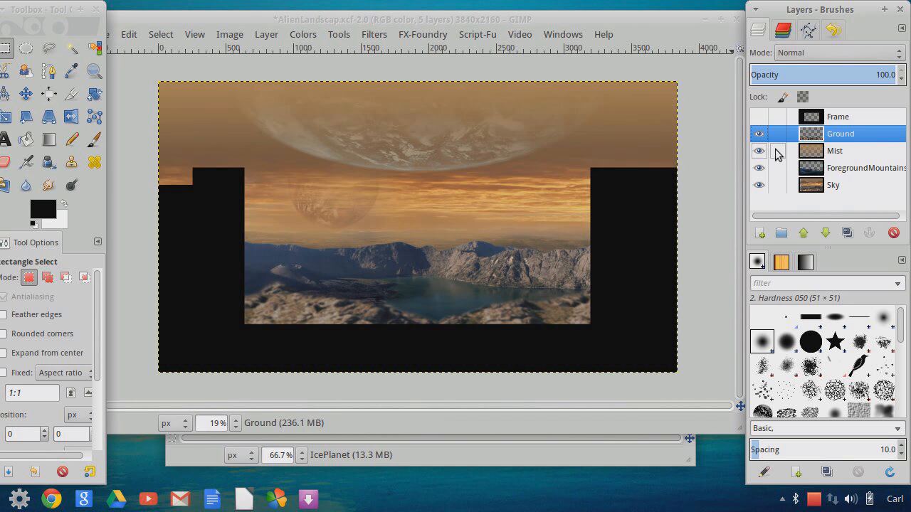
{"action": "left_click_drag", "start_coordinate": [759, 151], "coordinate": [758, 185]}
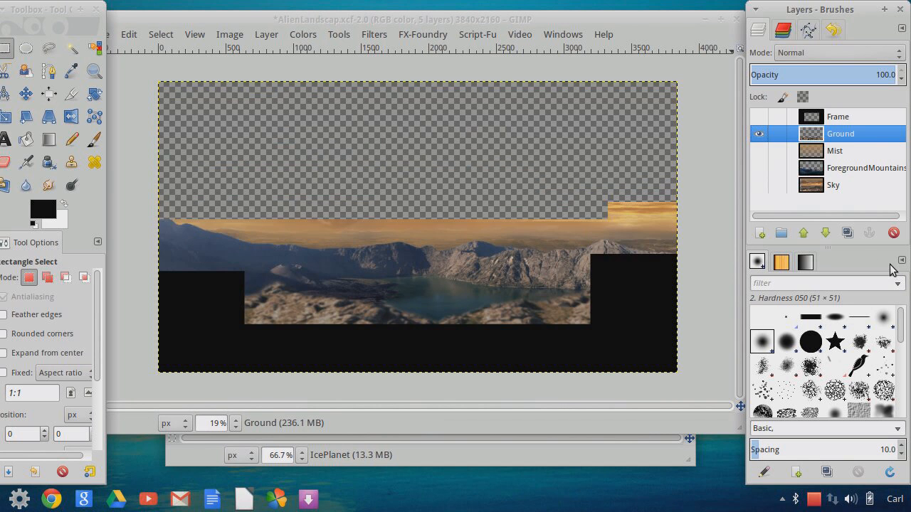
{"action": "left_click", "coordinate": [759, 134]}
{"action": "left_click", "coordinate": [759, 151]}
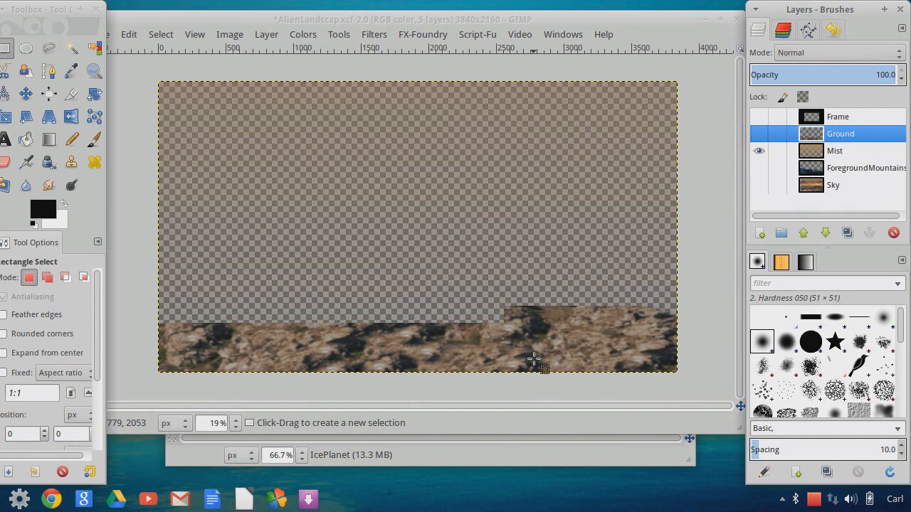
{"action": "left_click", "coordinate": [757, 152]}
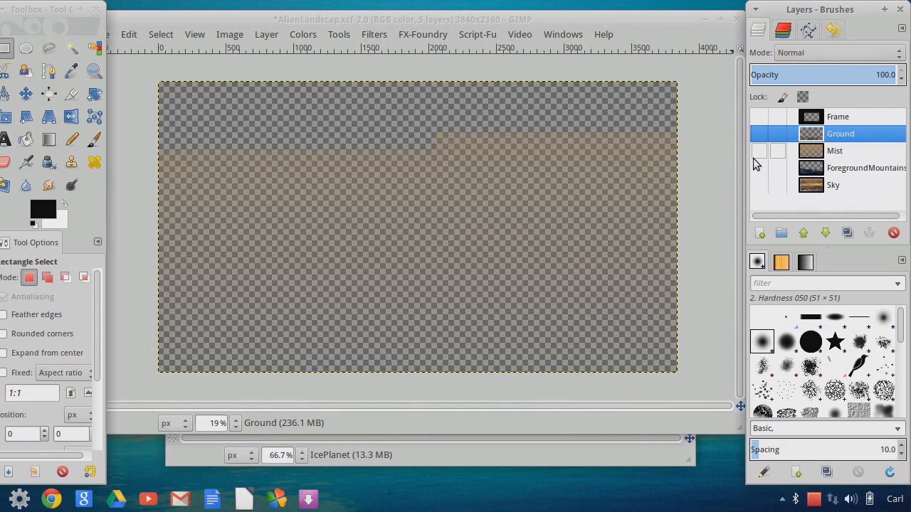
{"action": "left_click", "coordinate": [759, 169]}
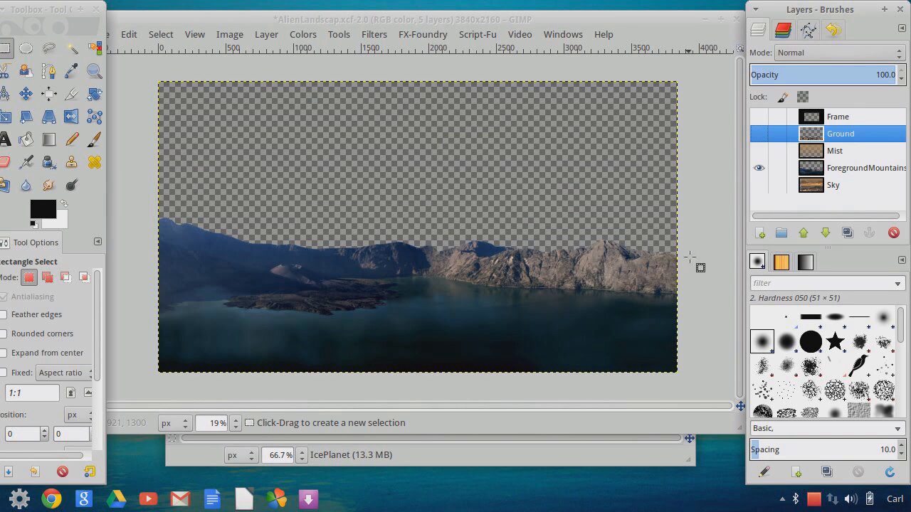
{"action": "left_click", "coordinate": [759, 168]}
{"action": "left_click", "coordinate": [759, 185]}
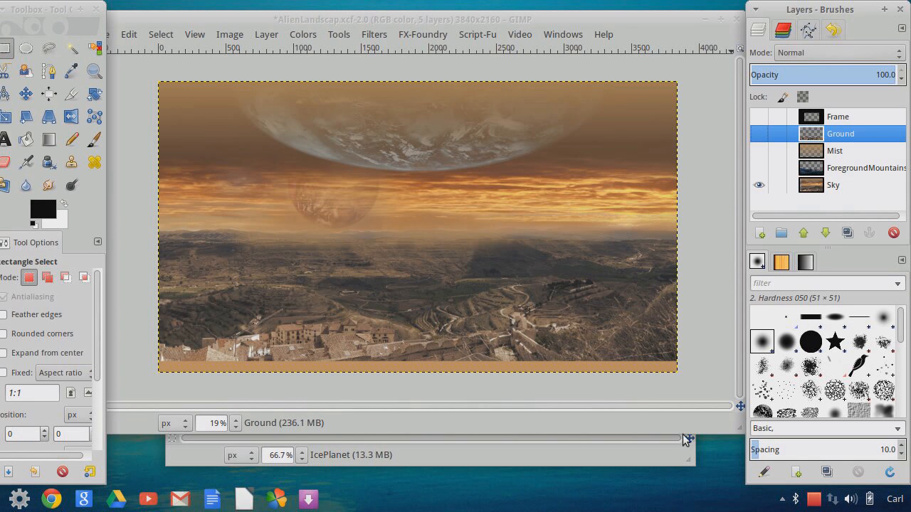
Step: Switch to SceneComposite.blend in Blender, expand the viewport's Shading and Display settings, and examine the layered planes from several angles
{"action": "left_click", "coordinate": [783, 500]}
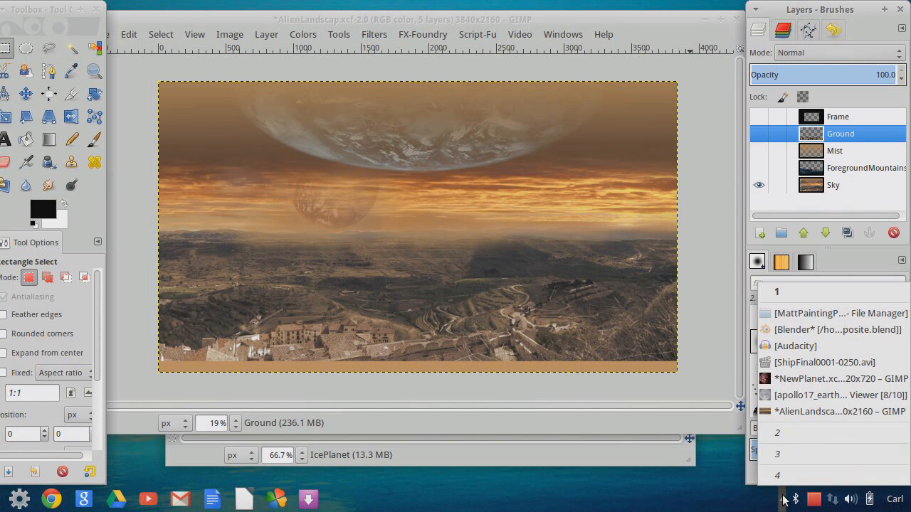
{"action": "left_click", "coordinate": [812, 329]}
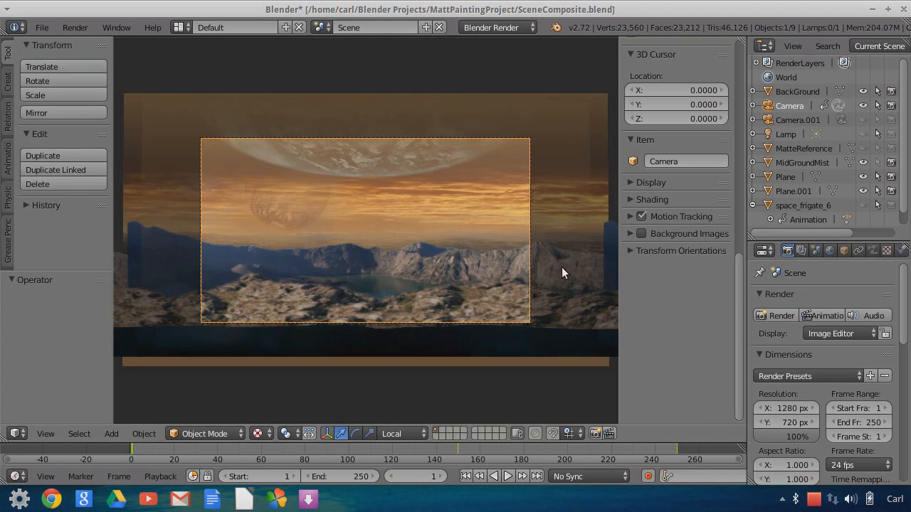
{"action": "left_click", "coordinate": [640, 200]}
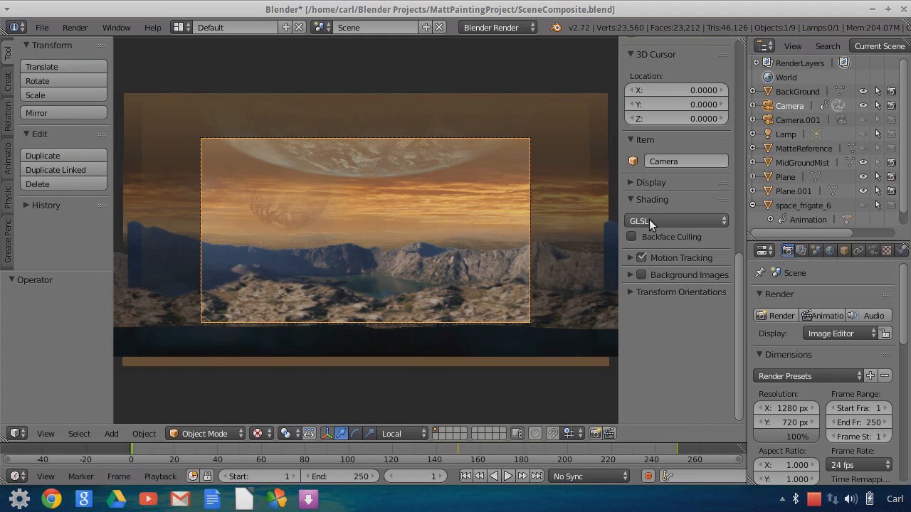
{"action": "left_click", "coordinate": [638, 182]}
{"action": "mouse_move", "coordinate": [556, 207]}
{"action": "middle_mouse_down"}
{"action": "mouse_move", "coordinate": [548, 227]}
{"action": "mouse_move", "coordinate": [525, 234]}
{"action": "mouse_move", "coordinate": [514, 224]}
{"action": "mouse_move", "coordinate": [527, 237]}
{"action": "mouse_move", "coordinate": [492, 259]}
{"action": "middle_mouse_up"}
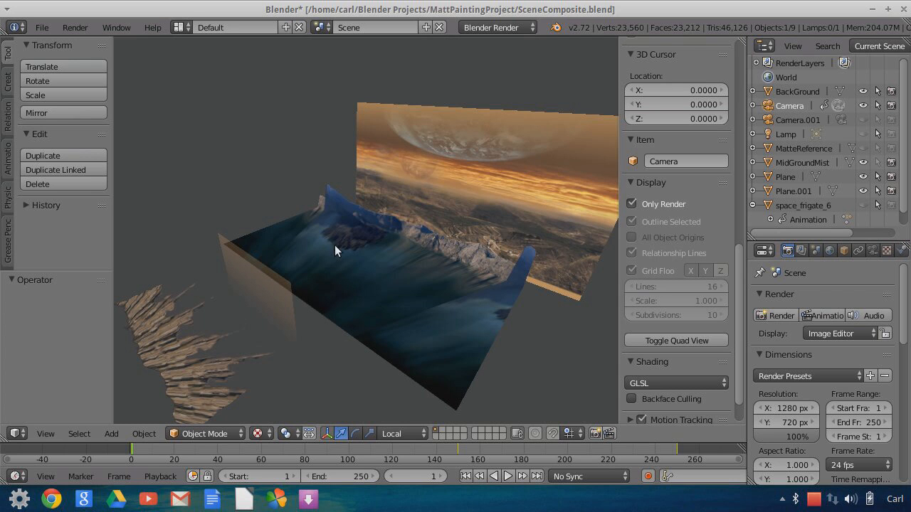
{"action": "middle_click_drag", "start_coordinate": [476, 308], "coordinate": [408, 239]}
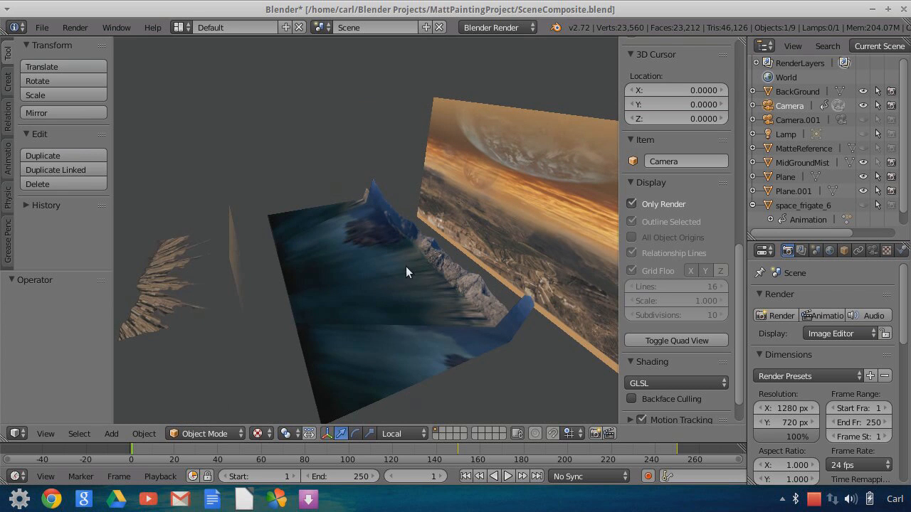
{"action": "middle_click_drag", "start_coordinate": [400, 319], "coordinate": [453, 311]}
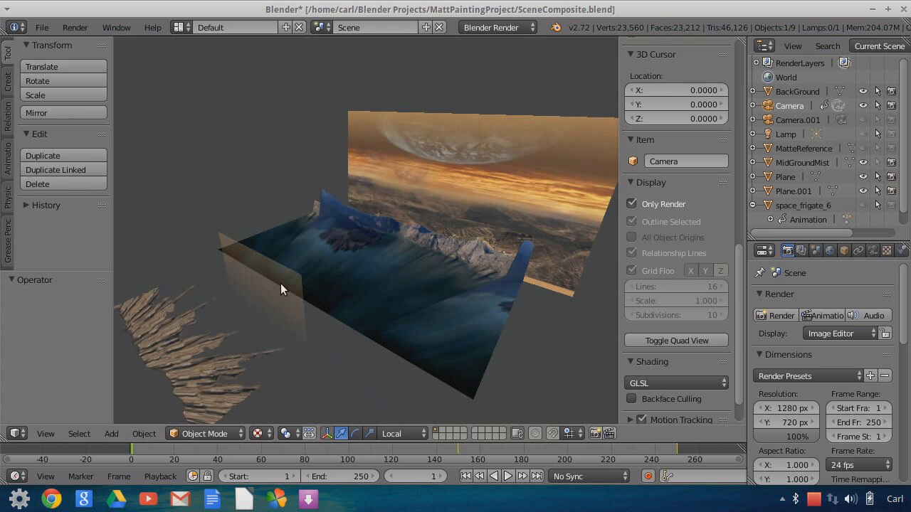
{"action": "middle_click_drag", "start_coordinate": [348, 351], "coordinate": [324, 314]}
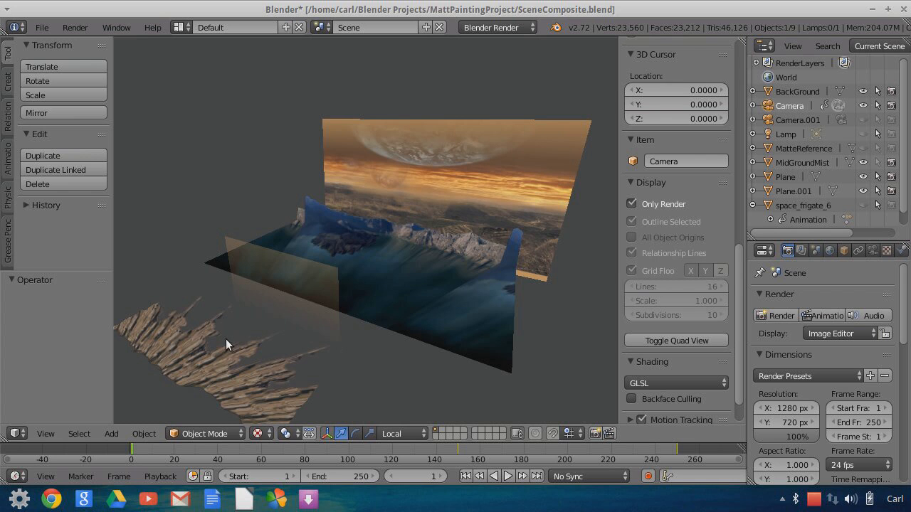
{"action": "middle_click_drag", "start_coordinate": [385, 375], "coordinate": [421, 365]}
Step: Return to the camera view, preview the camera animation, and stop and rewind it to the first frame
{"action": "left_click", "coordinate": [46, 433]}
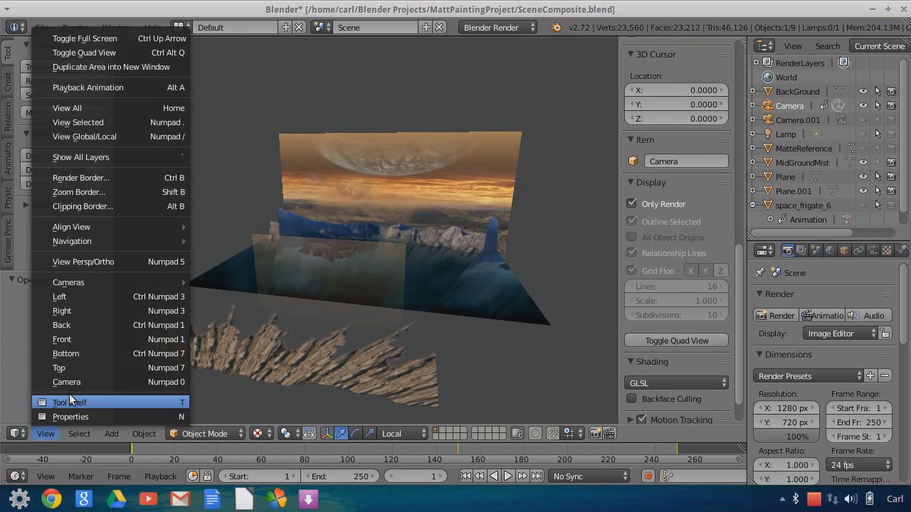
{"action": "left_click", "coordinate": [72, 384]}
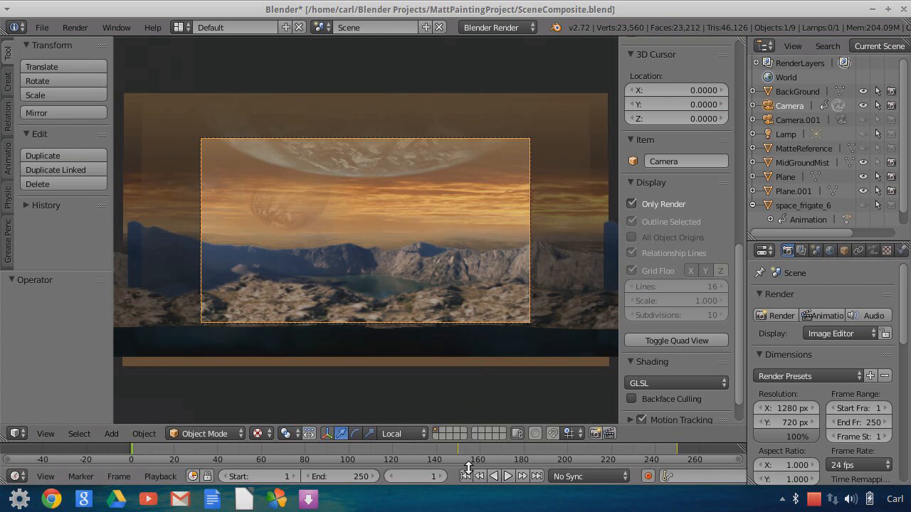
{"action": "left_click", "coordinate": [507, 476]}
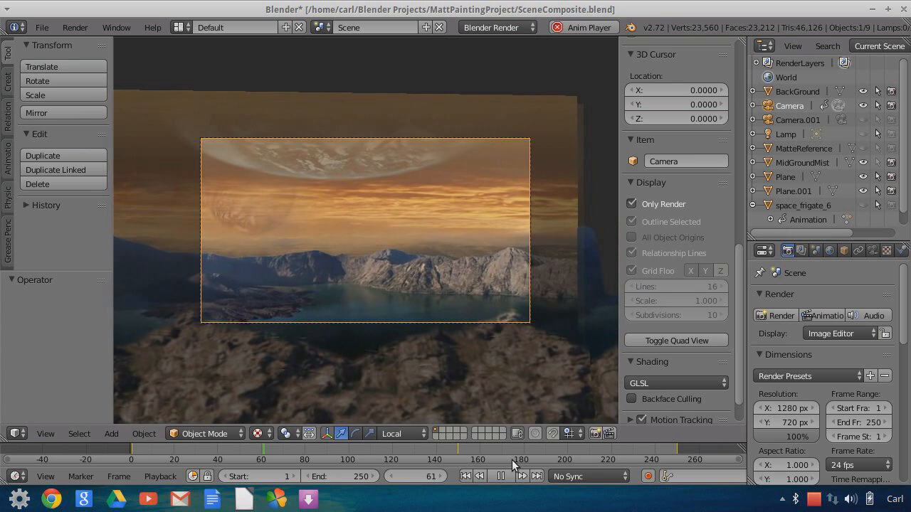
{"action": "left_click", "coordinate": [501, 476]}
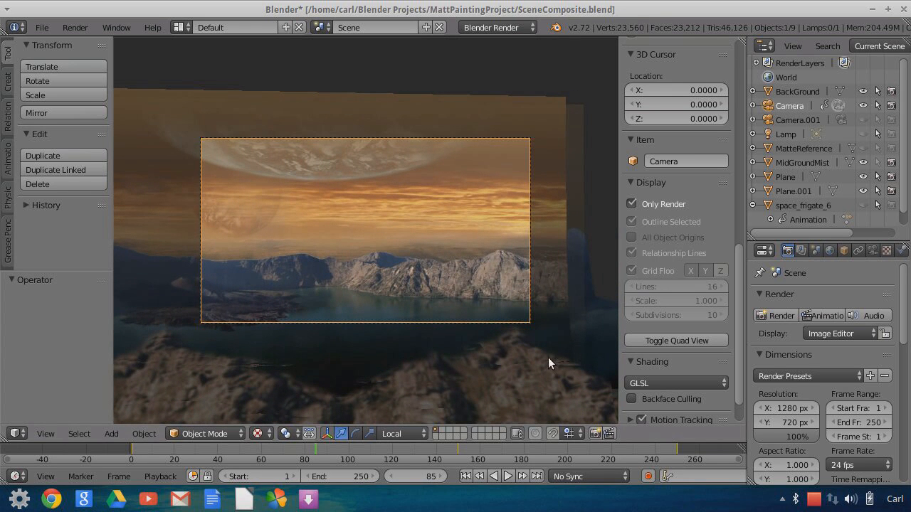
{"action": "left_click", "coordinate": [466, 476]}
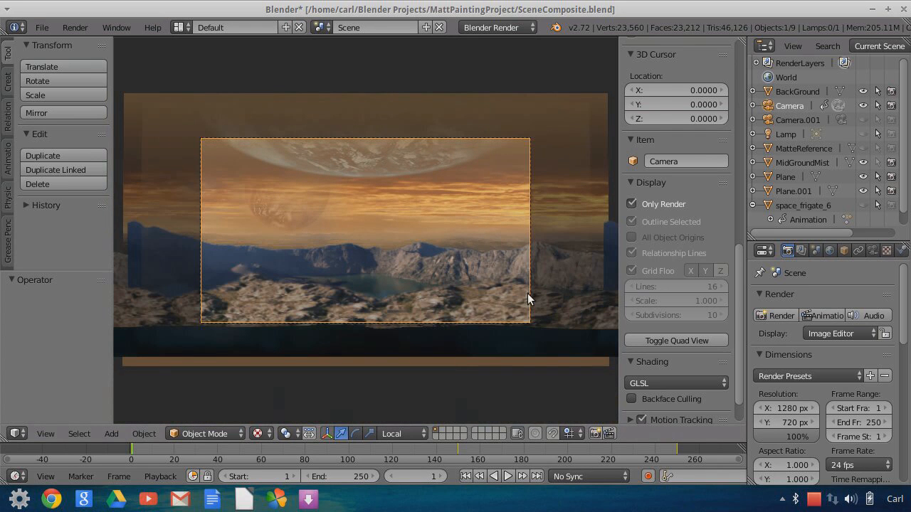
Step: Select the foreground and mountain planes in the scene, examine their arrangement from an angle, return to the camera view and select Camera.001
{"action": "right_click", "coordinate": [554, 306]}
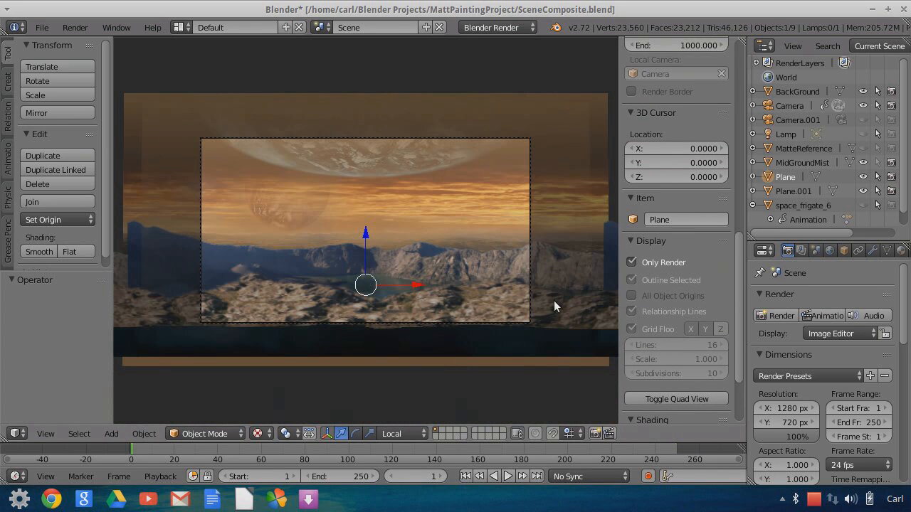
{"action": "right_click", "coordinate": [557, 255]}
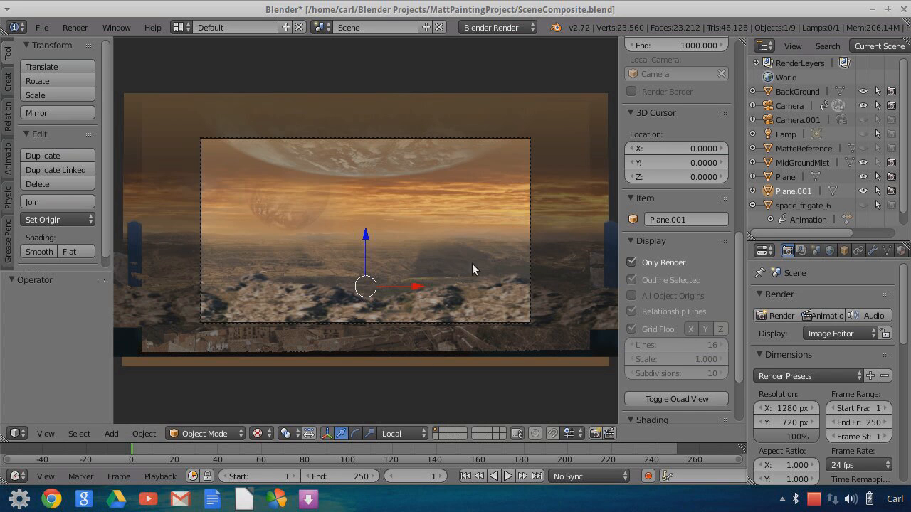
{"action": "key", "text": "KP_0"}
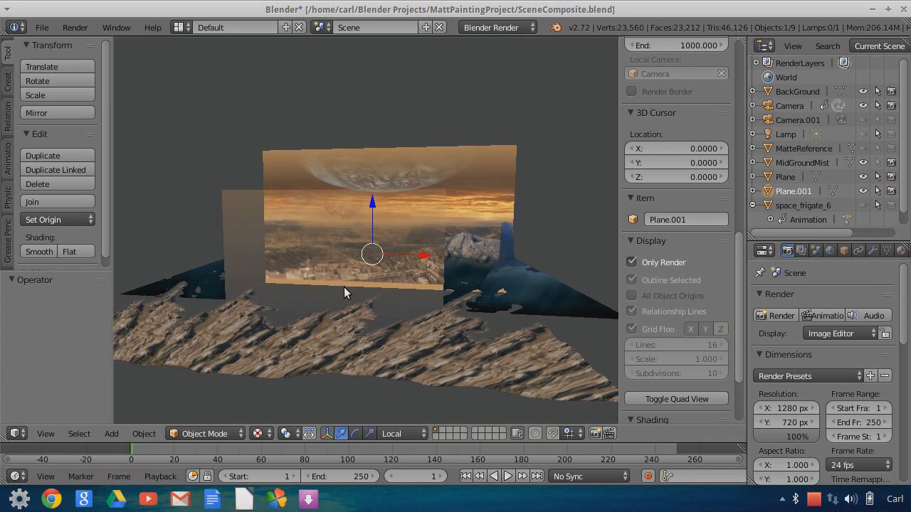
{"action": "left_click", "coordinate": [46, 433]}
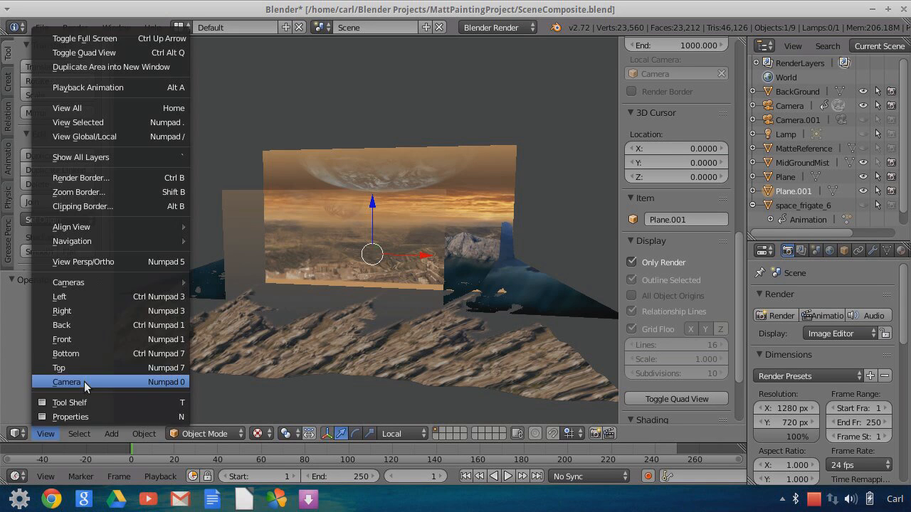
{"action": "left_click", "coordinate": [86, 384]}
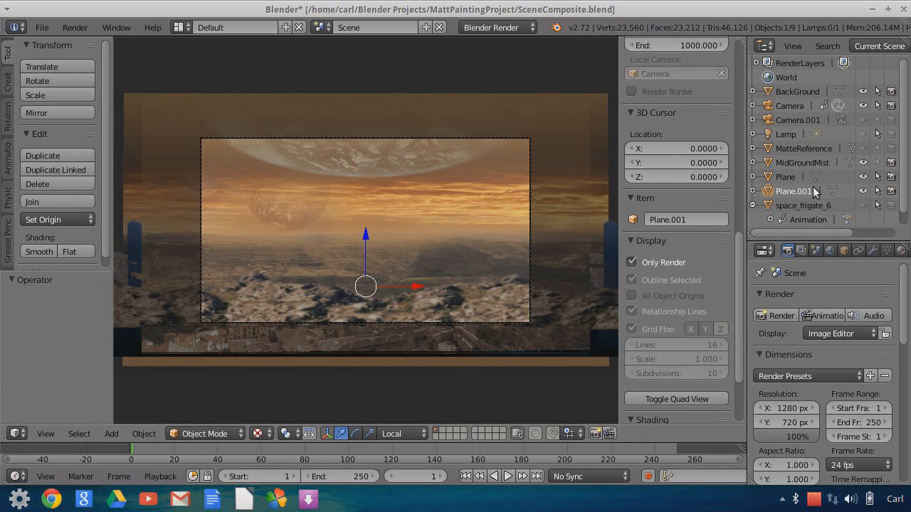
{"action": "left_click", "coordinate": [776, 120]}
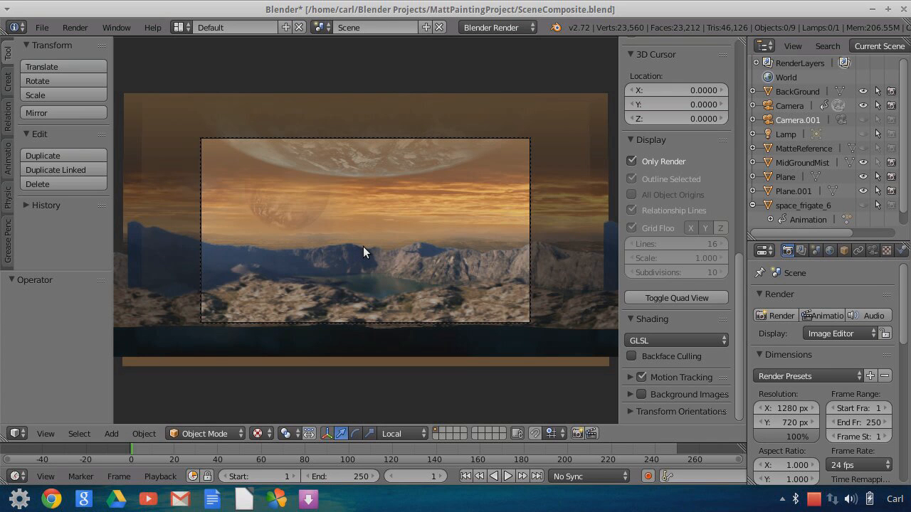
Step: Start a new scene from the default start-up file
{"action": "left_click", "coordinate": [40, 28]}
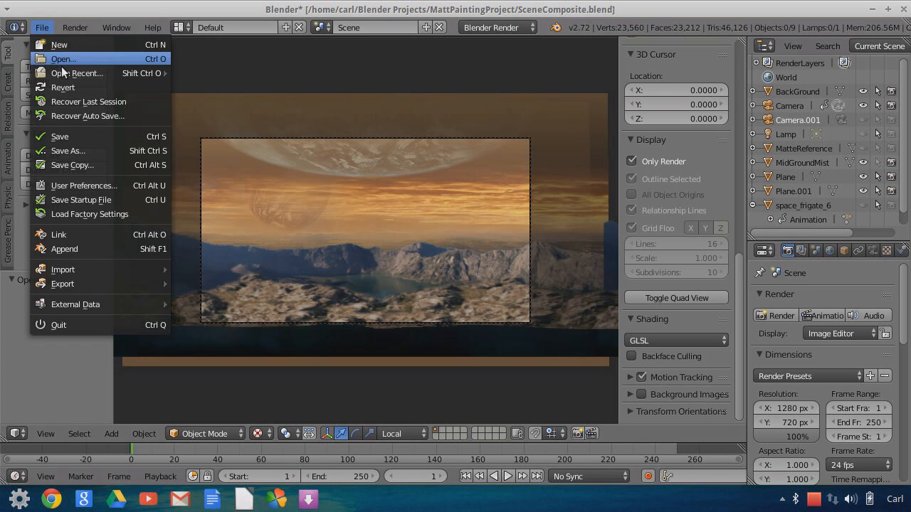
{"action": "left_click", "coordinate": [62, 45]}
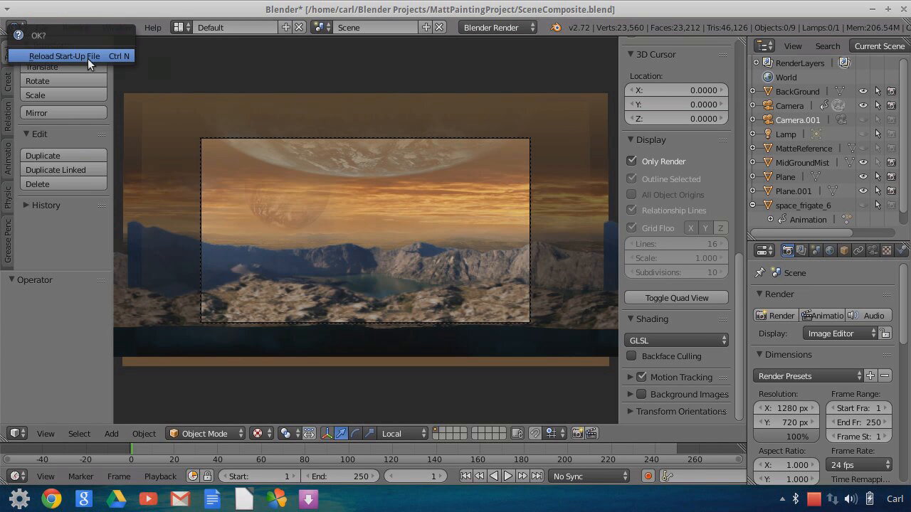
{"action": "left_click", "coordinate": [87, 60]}
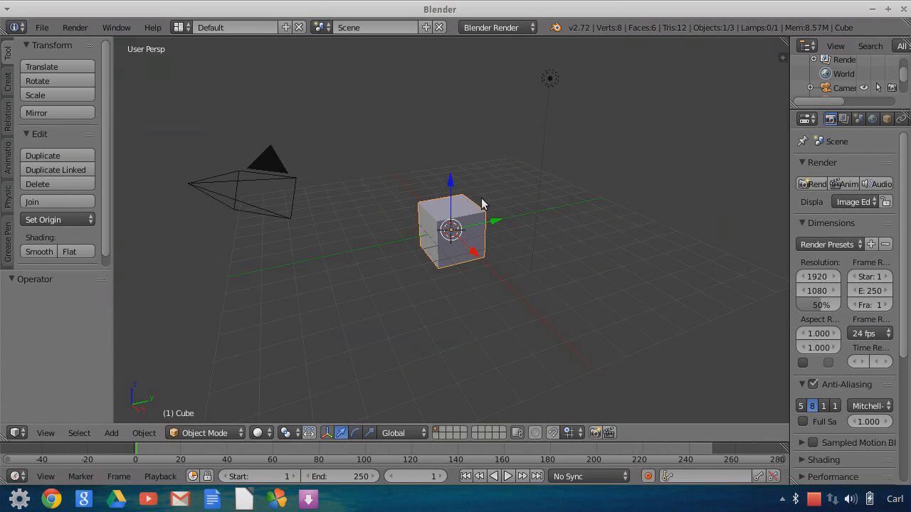
Step: Switch to the front view and align the active camera to it
{"action": "left_click", "coordinate": [46, 433]}
{"action": "left_click", "coordinate": [88, 339]}
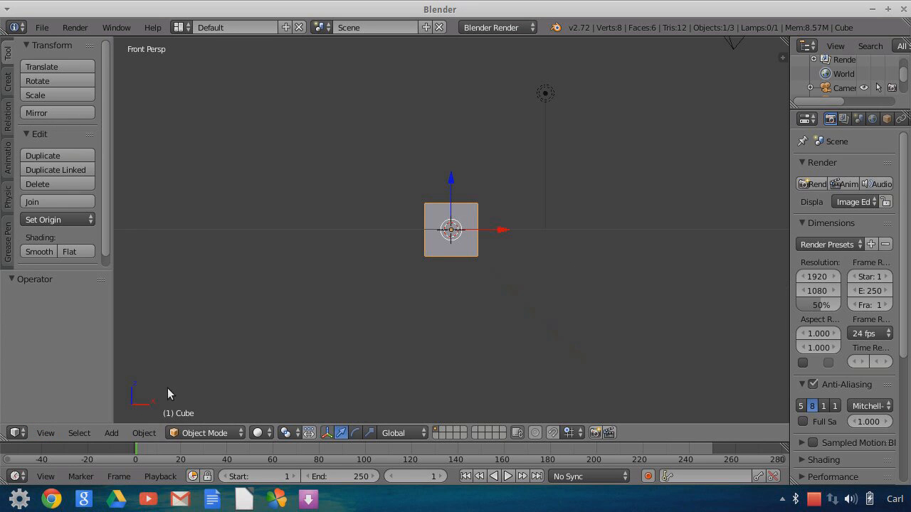
{"action": "left_click", "coordinate": [45, 434]}
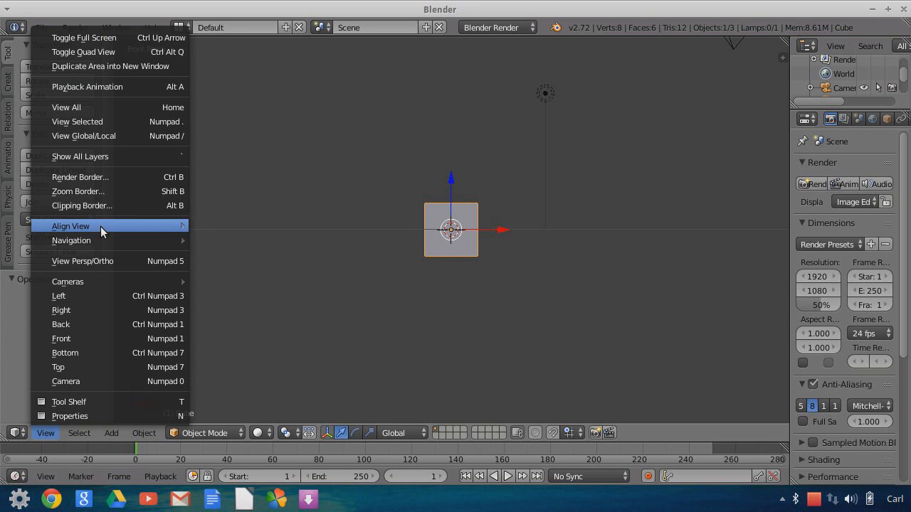
{"action": "mouse_move", "coordinate": [100, 226]}
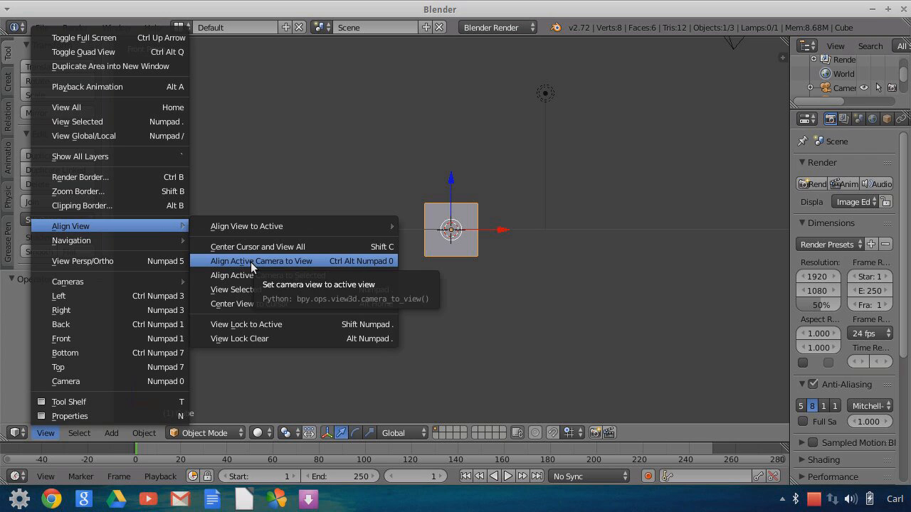
{"action": "left_click", "coordinate": [255, 262]}
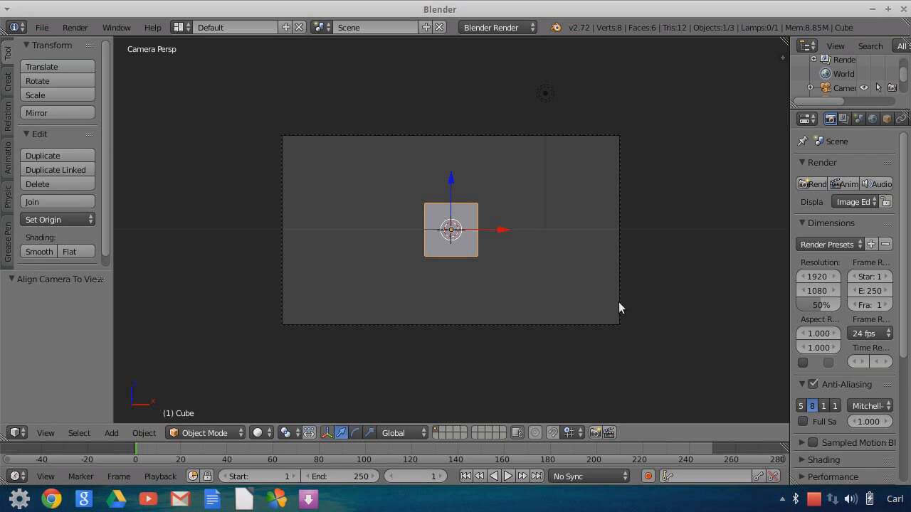
Step: Raise the camera about 1.56 units along the Z axis
{"action": "right_click", "coordinate": [619, 282]}
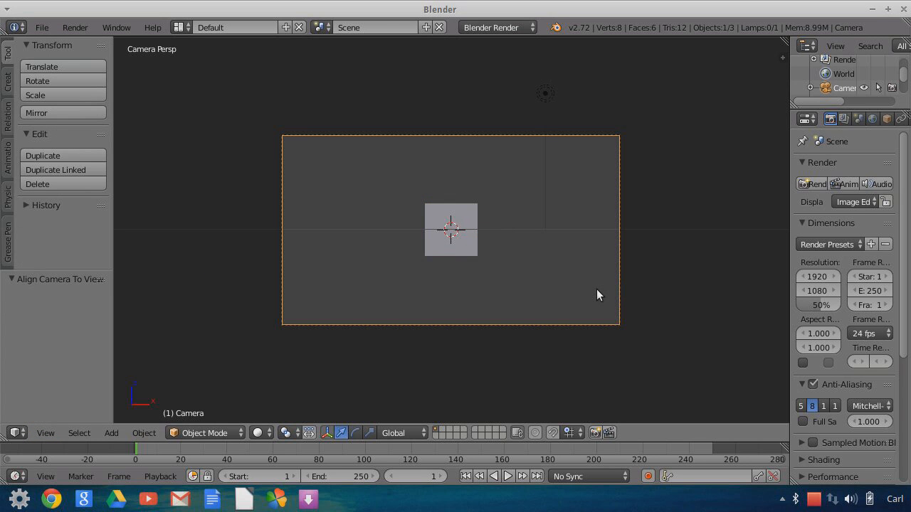
{"action": "key", "text": "g"}
{"action": "key", "text": "z"}
{"action": "left_click", "coordinate": [540, 228]}
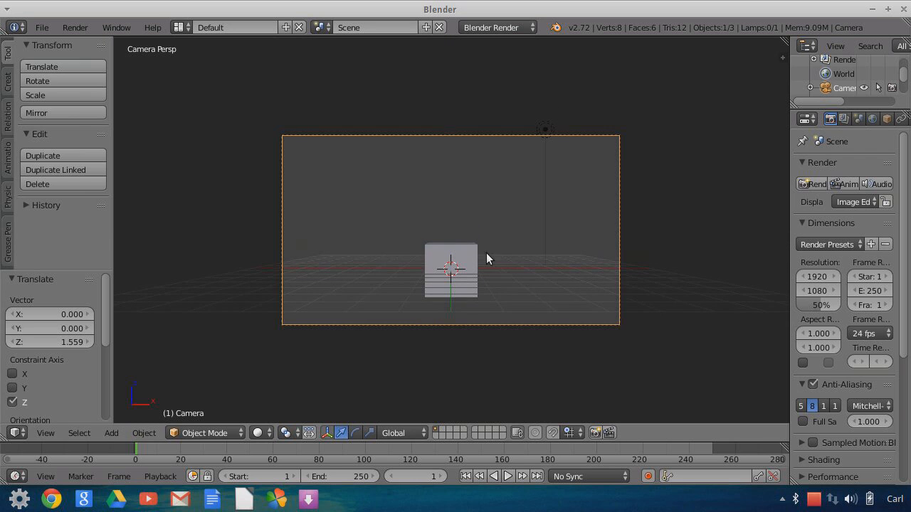
Step: Delete the default cube and the lamp from the scene
{"action": "right_click", "coordinate": [475, 260]}
{"action": "key", "text": "x"}
{"action": "left_click", "coordinate": [472, 256]}
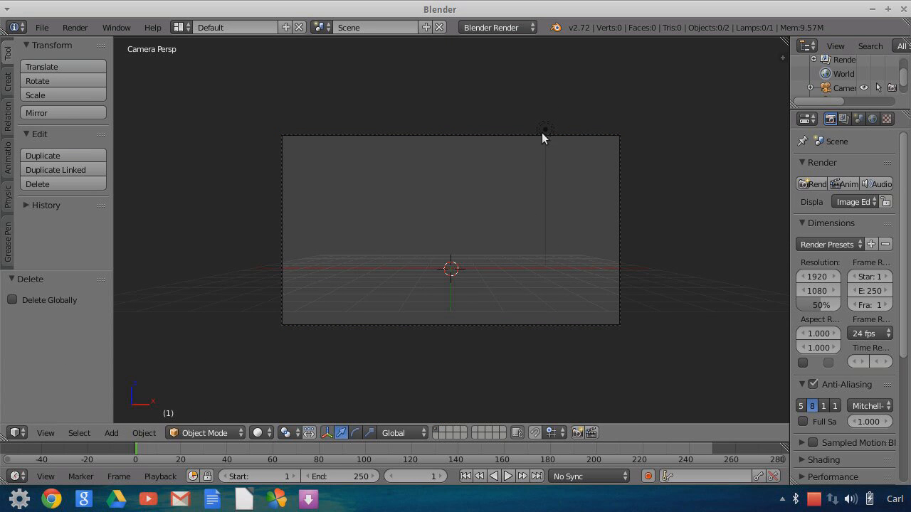
{"action": "right_click", "coordinate": [545, 129]}
{"action": "key", "text": "x"}
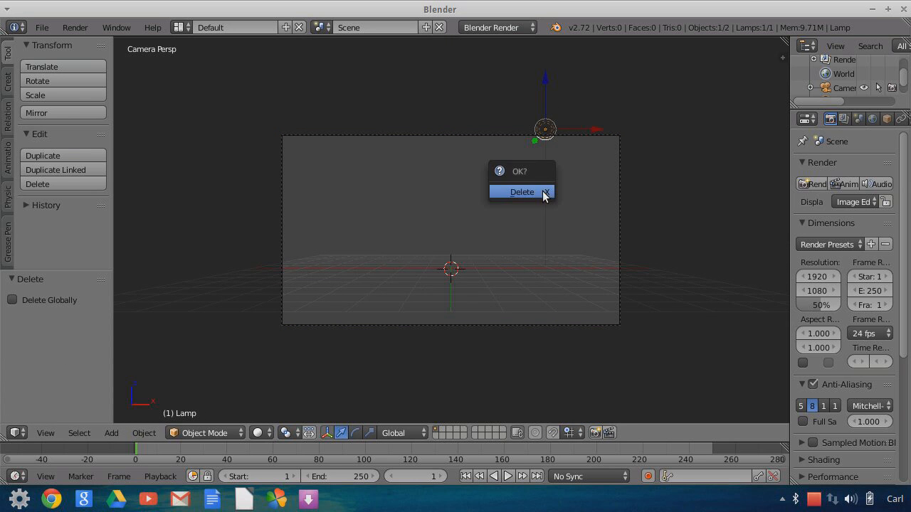
{"action": "left_click", "coordinate": [544, 193]}
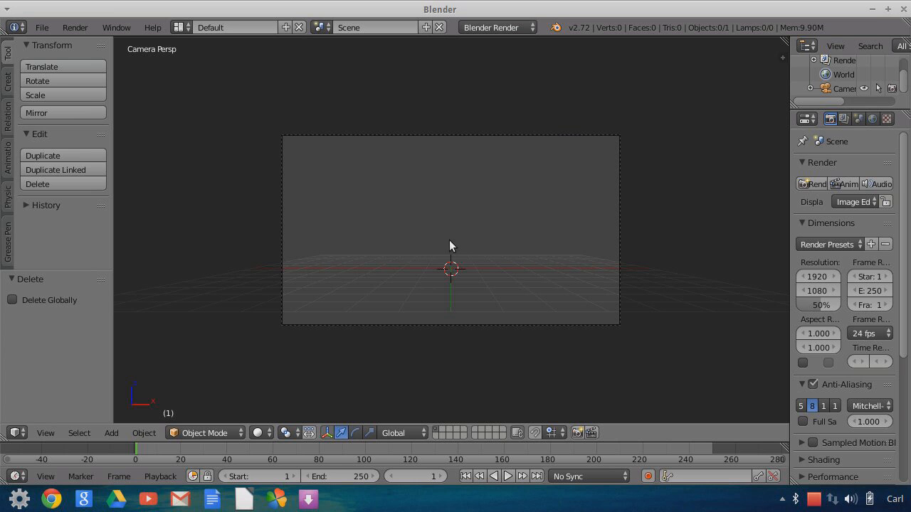
Step: Check the size of the AlienLandscap image in GIMP, and set the horizontal render resolution in Blender to 3840 px
{"action": "left_click", "coordinate": [872, 9]}
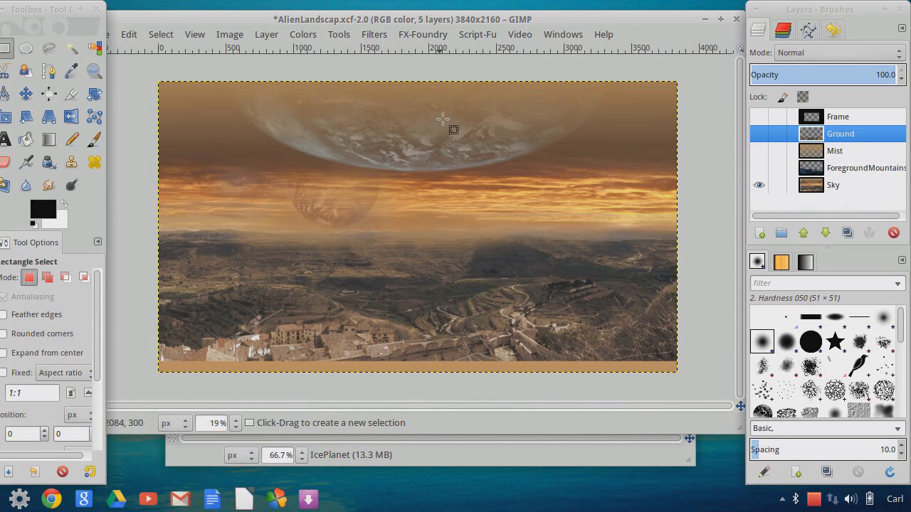
{"action": "left_click", "coordinate": [781, 496]}
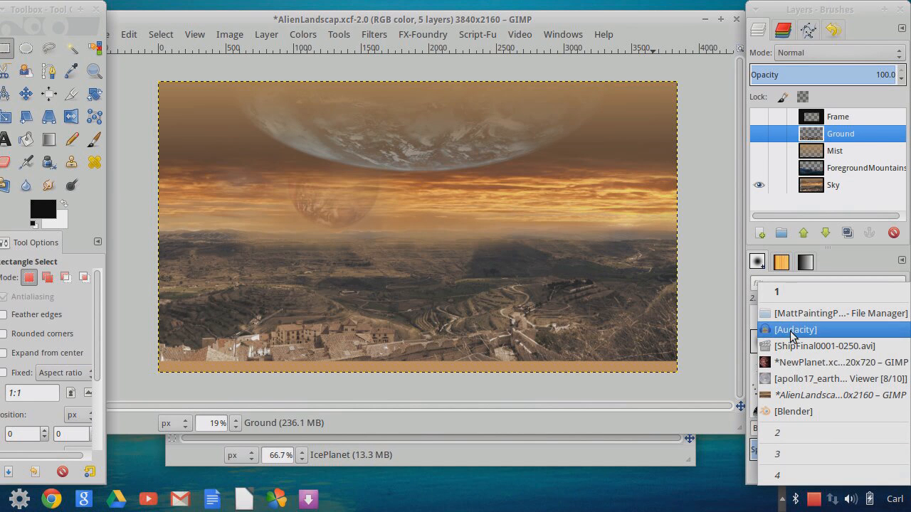
{"action": "left_click", "coordinate": [795, 412]}
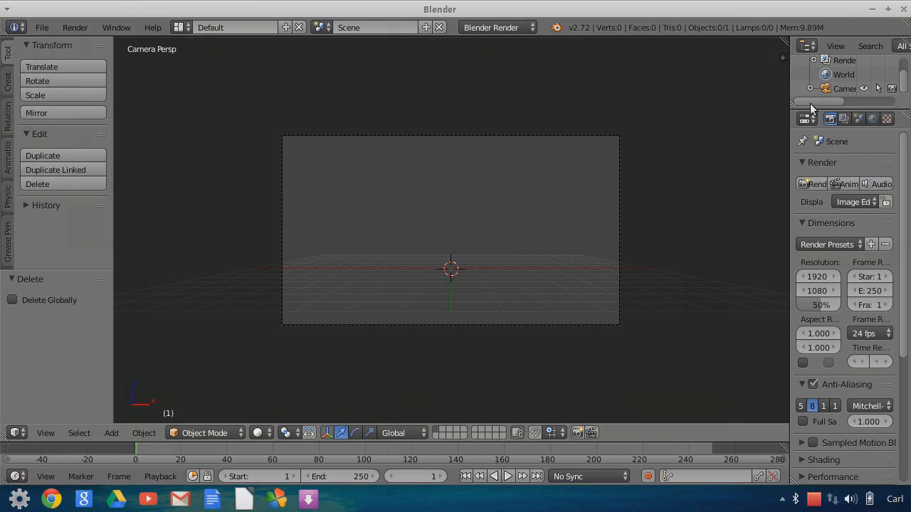
{"action": "left_click", "coordinate": [819, 276]}
{"action": "type", "text": "3"}
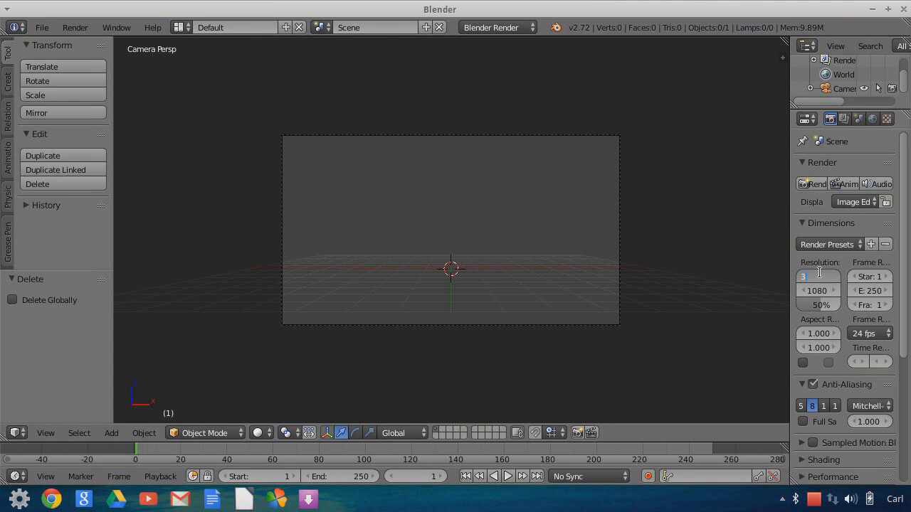
{"action": "type", "text": "840"}
{"action": "key", "text": "Return"}
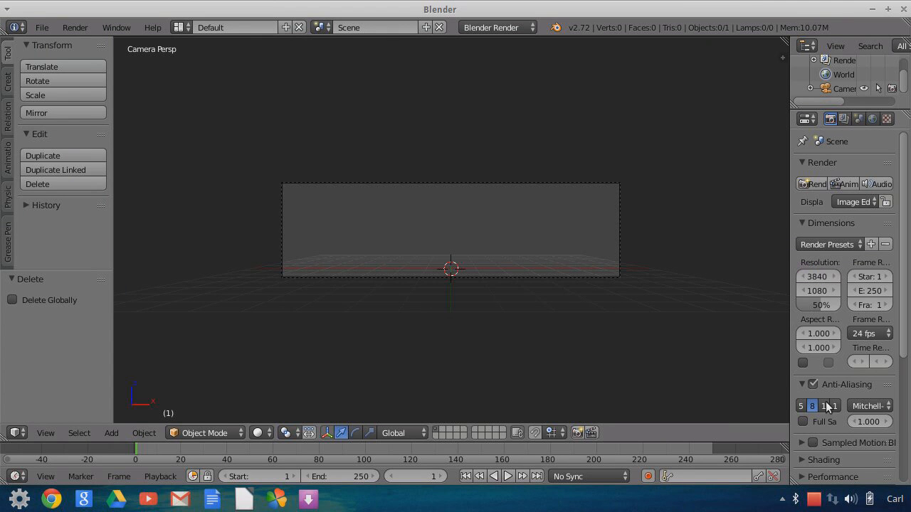
Step: Recheck the landscape image size in GIMP, and set Blender's vertical render resolution to 2160 px and the resolution scale to 100%
{"action": "left_click", "coordinate": [786, 498]}
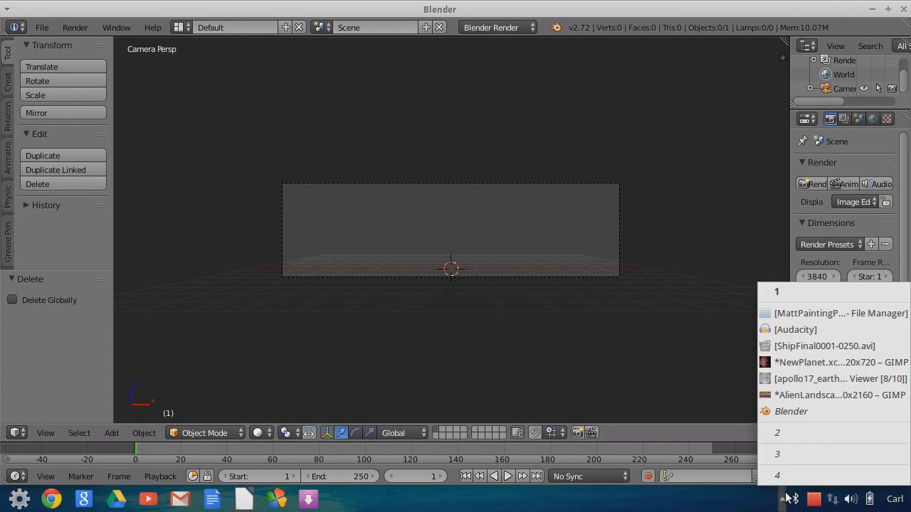
{"action": "left_click", "coordinate": [805, 396]}
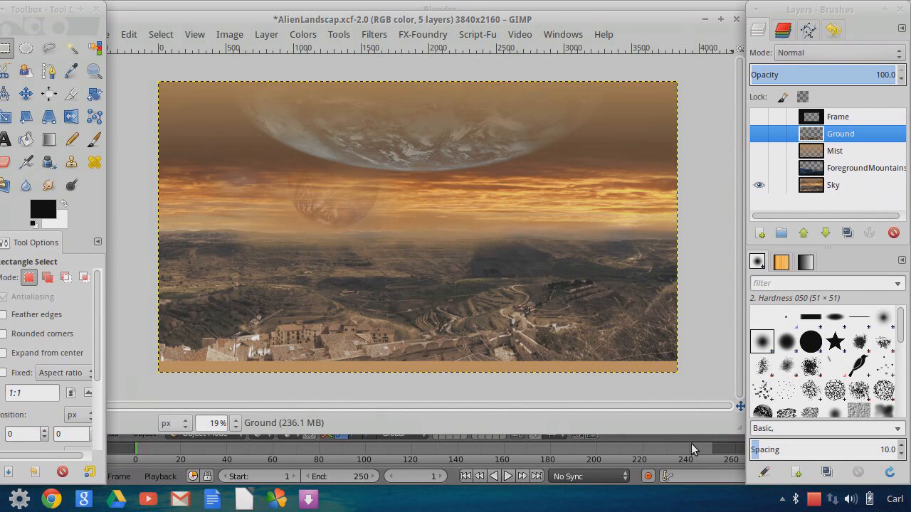
{"action": "left_click", "coordinate": [785, 498]}
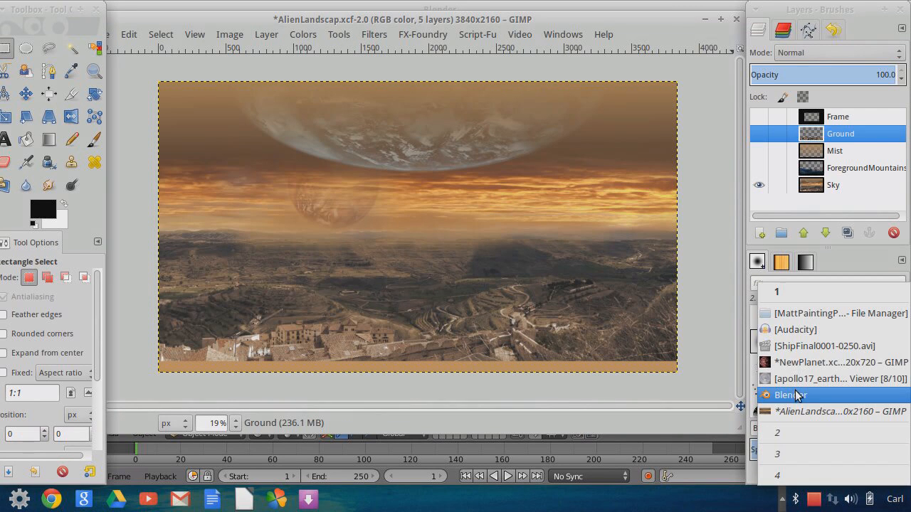
{"action": "left_click", "coordinate": [783, 394]}
{"action": "left_click", "coordinate": [821, 290]}
{"action": "type", "text": "2160"}
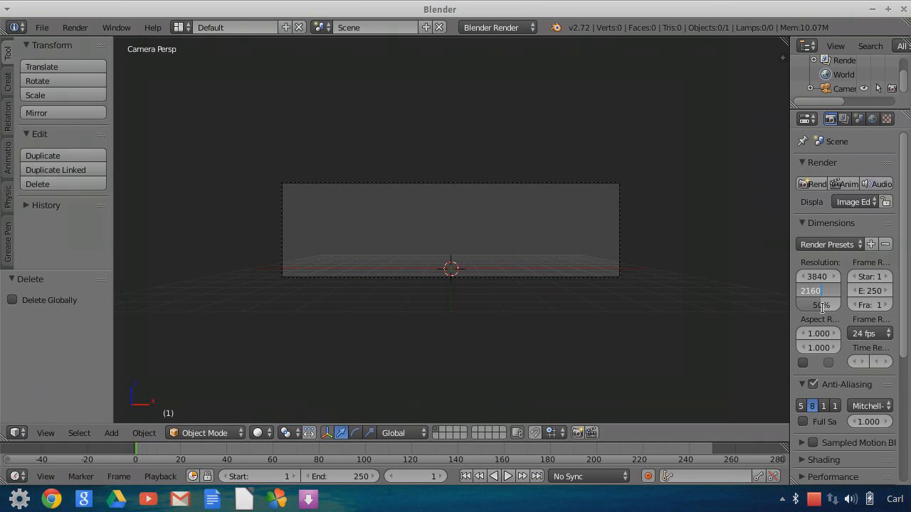
{"action": "left_click", "coordinate": [821, 316]}
{"action": "left_click_drag", "start_coordinate": [821, 308], "coordinate": [847, 305]}
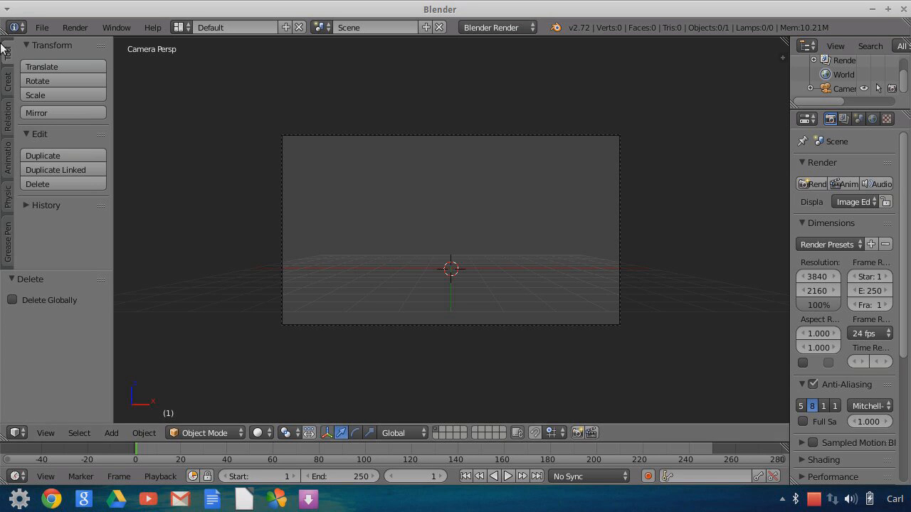
Step: Add a mesh plane at the origin and rotate it 90° about the X axis
{"action": "left_click", "coordinate": [8, 81]}
{"action": "left_click", "coordinate": [45, 81]}
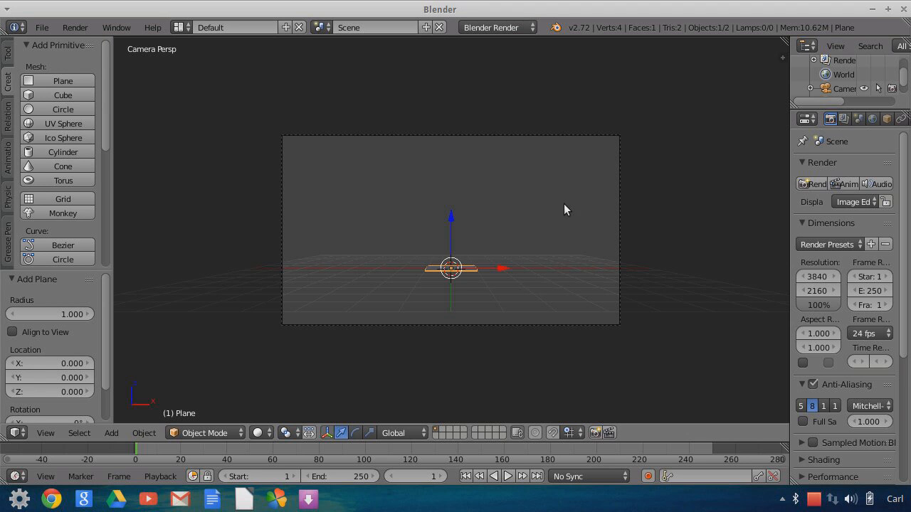
{"action": "type", "text": "rx"}
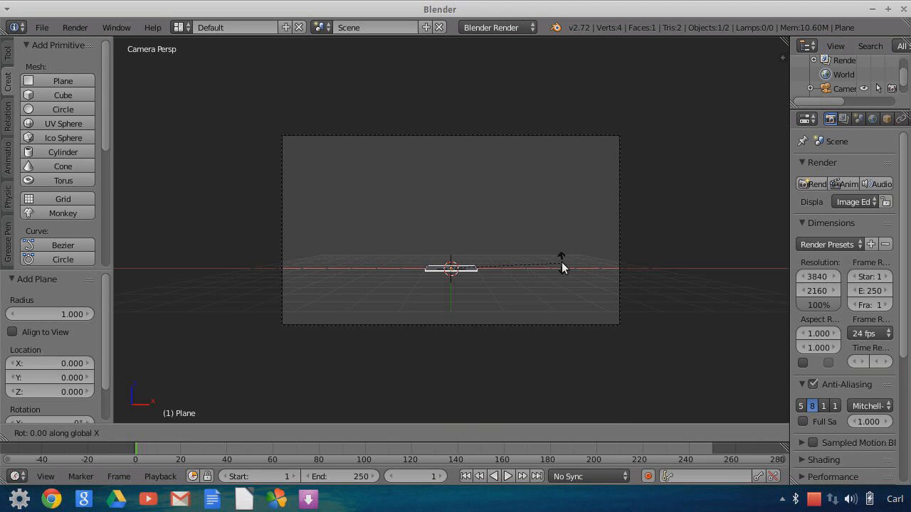
{"action": "type", "text": "90"}
{"action": "key", "text": "Return"}
Step: Move the upright plane about 12.4 units along the negative Y axis, close in front of the camera
{"action": "key", "text": "g"}
{"action": "key", "text": "y"}
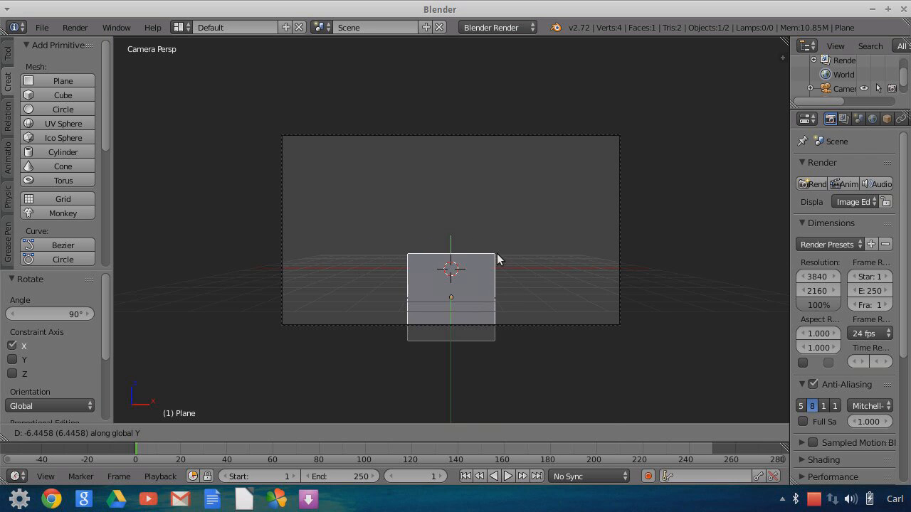
{"action": "left_click", "coordinate": [495, 244]}
{"action": "middle_click_drag", "start_coordinate": [495, 244], "coordinate": [523, 256]}
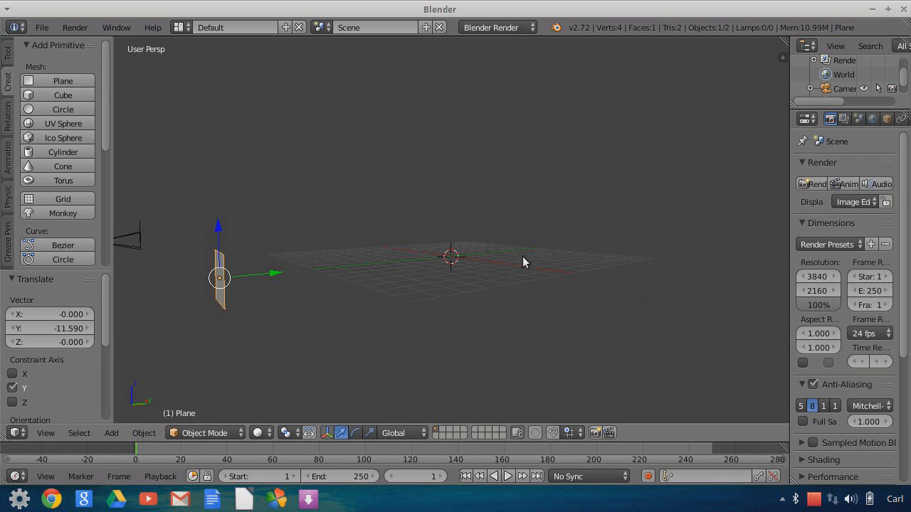
{"action": "left_click_drag", "start_coordinate": [273, 279], "coordinate": [245, 278]}
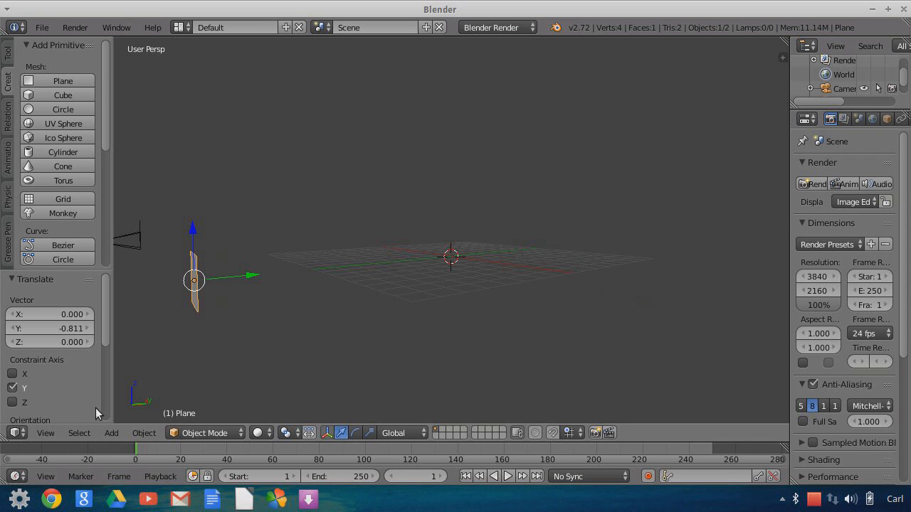
Step: In camera view, raise the upright plane 1.549 units along Z and scale it about 1.4 times to cover the camera frame
{"action": "left_click", "coordinate": [56, 435]}
{"action": "left_click", "coordinate": [50, 381]}
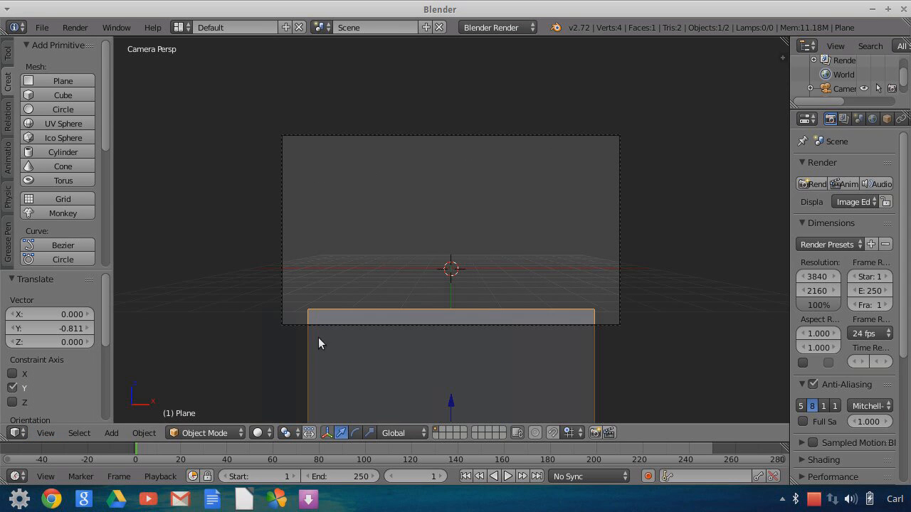
{"action": "left_click_drag", "start_coordinate": [459, 404], "coordinate": [446, 178]}
{"action": "key", "text": "s"}
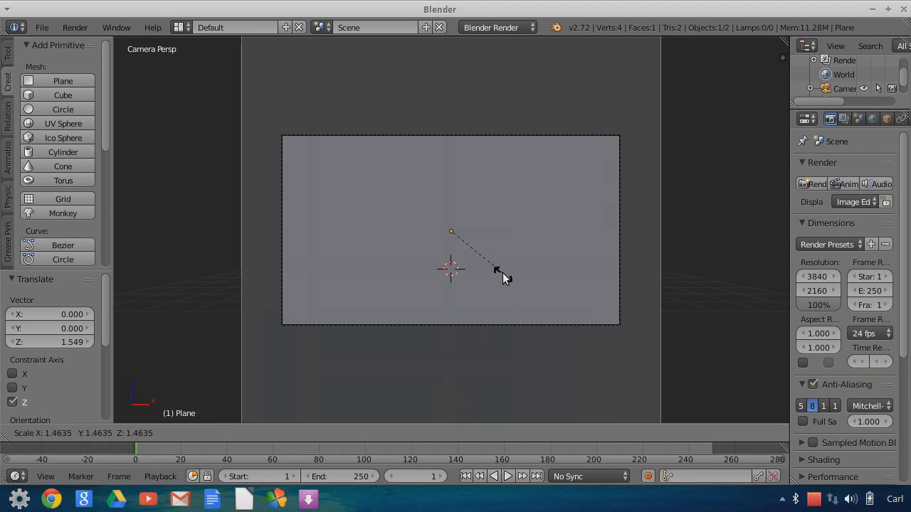
{"action": "left_click", "coordinate": [502, 272]}
Step: Subdivide the plane's mesh six times in Edit Mode with one cut each time
{"action": "key", "text": "Tab"}
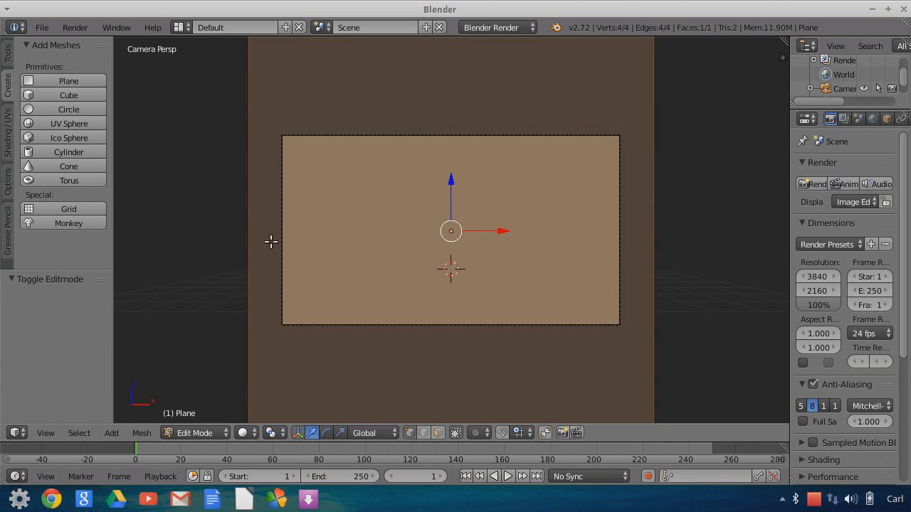
{"action": "left_click", "coordinate": [8, 127]}
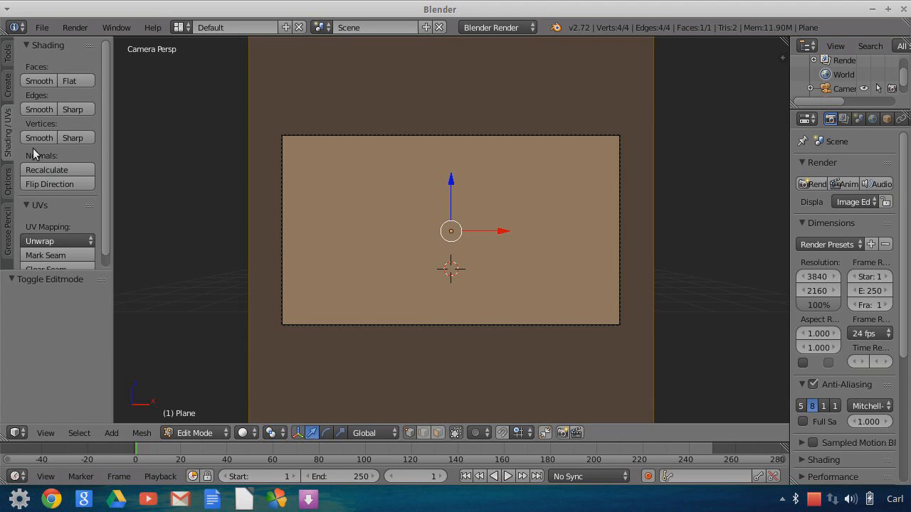
{"action": "left_click", "coordinate": [64, 242]}
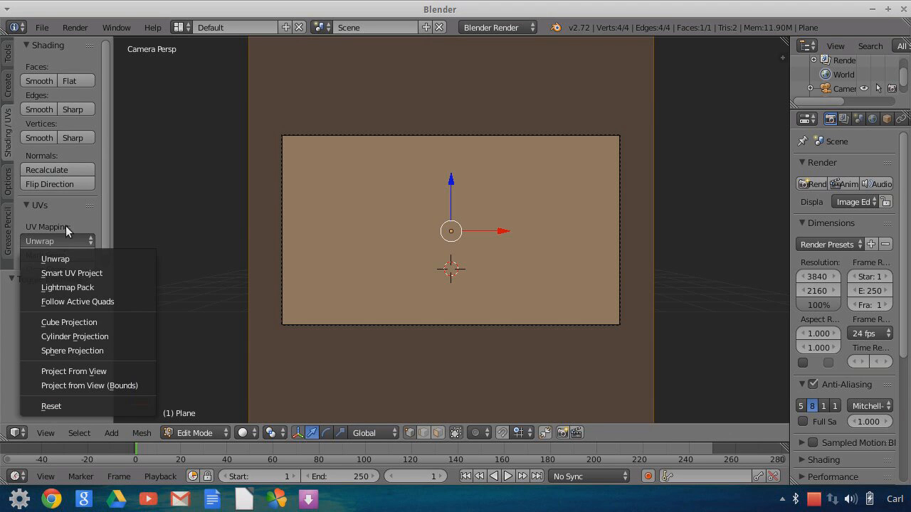
{"action": "left_click", "coordinate": [8, 54]}
{"action": "scroll", "coordinate": [70, 237], "scroll_direction": "down", "scroll_amount": 3}
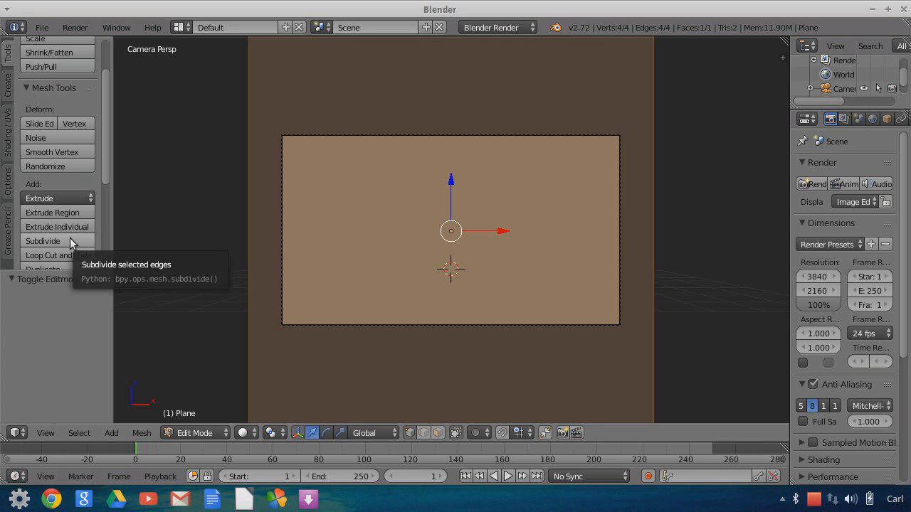
{"action": "left_click", "coordinate": [70, 237]}
{"action": "left_click", "coordinate": [70, 237]}
{"action": "left_click", "coordinate": [70, 237]}
{"action": "left_click", "coordinate": [70, 238]}
{"action": "left_click", "coordinate": [70, 238]}
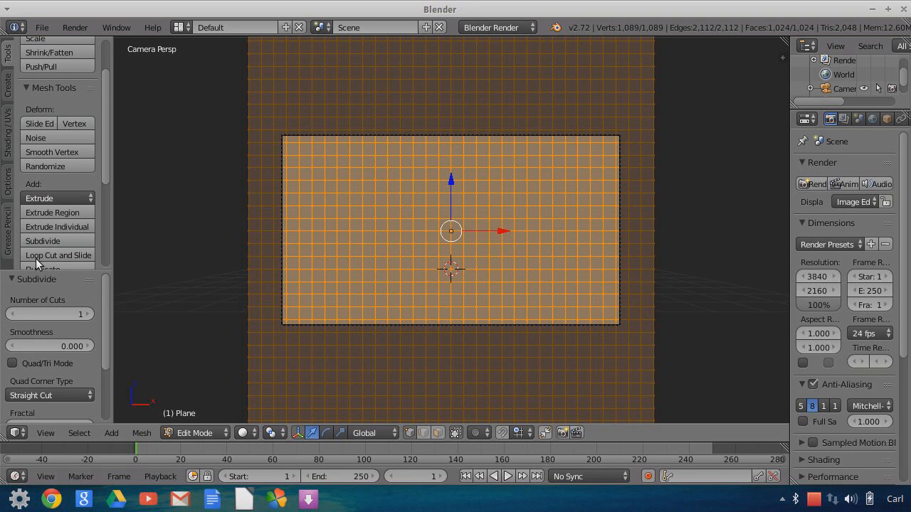
{"action": "left_click", "coordinate": [39, 241]}
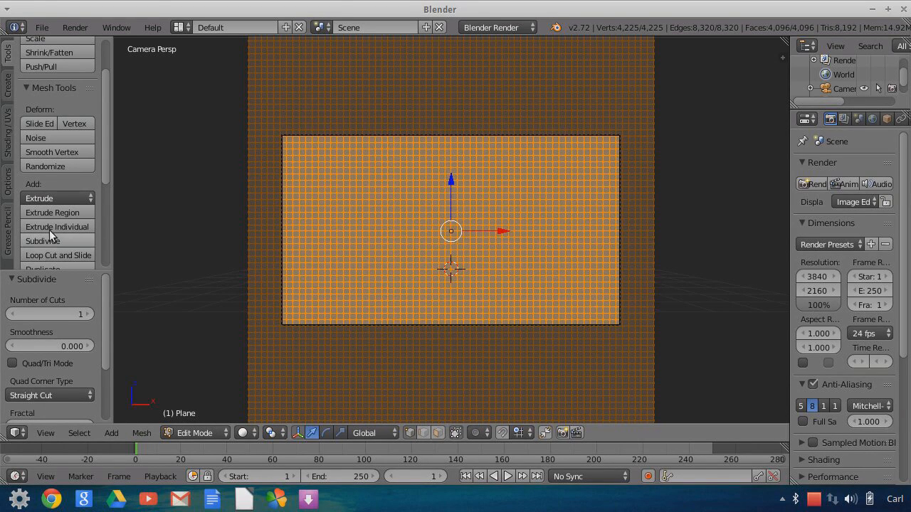
Step: UV-map the subdivided plane with Project From View through the camera, and return to Object Mode
{"action": "scroll", "coordinate": [57, 235], "scroll_direction": "down", "scroll_amount": 5}
{"action": "left_click", "coordinate": [8, 135]}
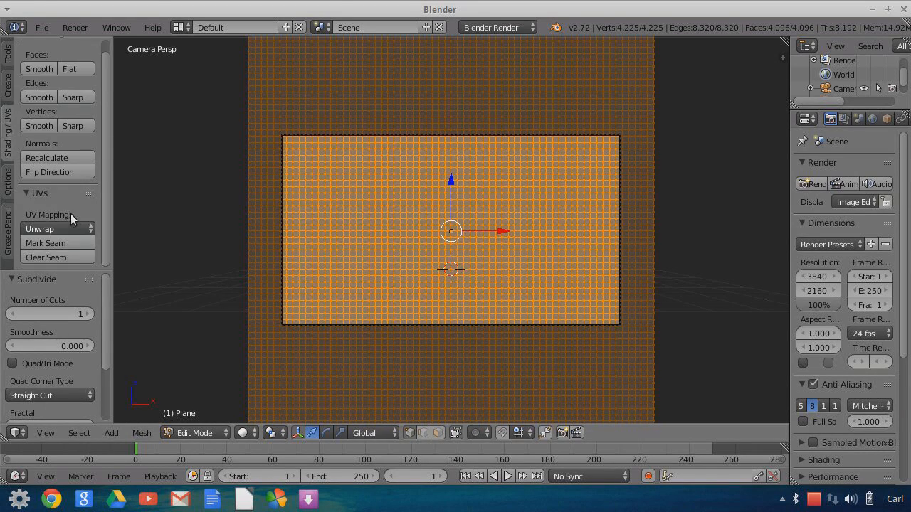
{"action": "left_click", "coordinate": [66, 228]}
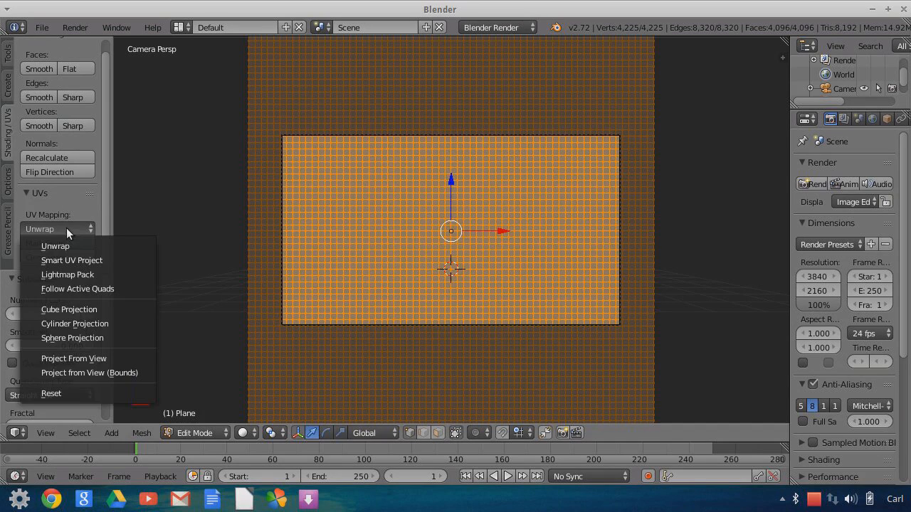
{"action": "left_click", "coordinate": [70, 358]}
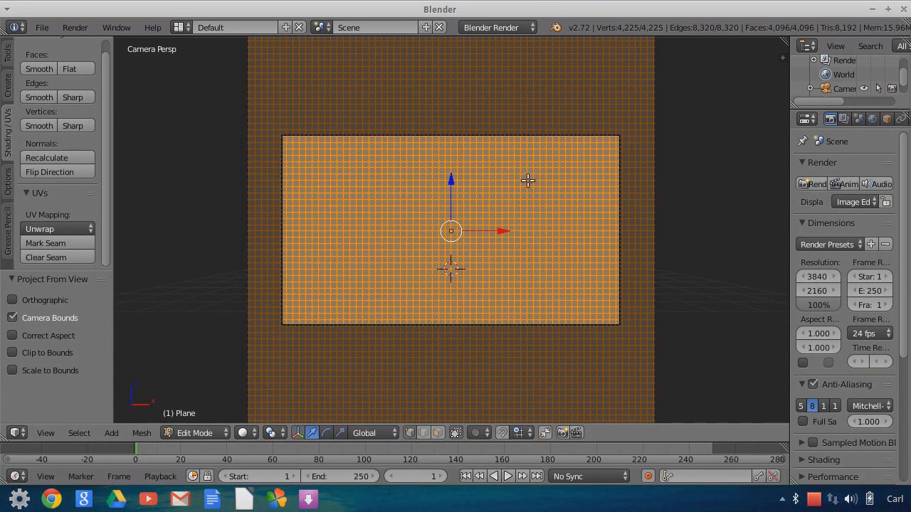
{"action": "key", "text": "Tab"}
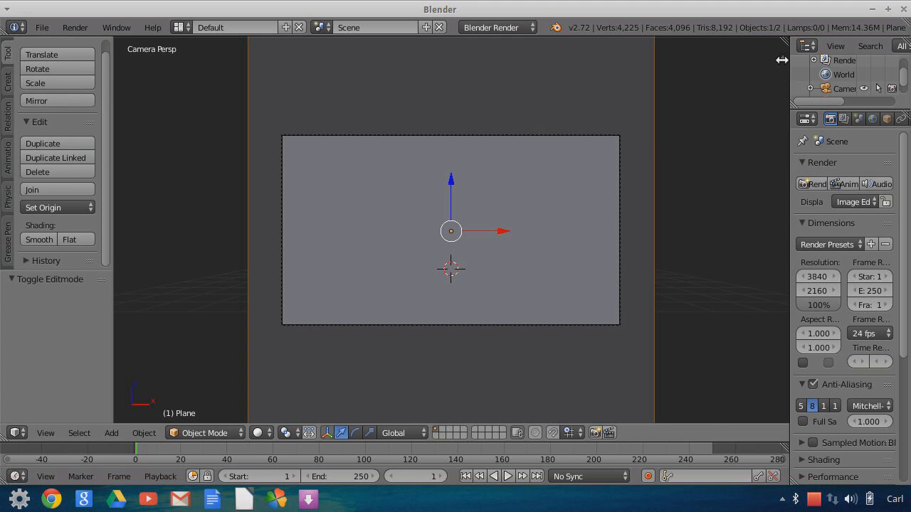
Step: Set the viewport's material mode to GLSL in the 3D view's shading properties
{"action": "left_click", "coordinate": [783, 58]}
{"action": "scroll", "coordinate": [721, 315], "scroll_direction": "down", "scroll_amount": 3}
{"action": "left_click", "coordinate": [682, 399]}
{"action": "scroll", "coordinate": [697, 366], "scroll_direction": "down", "scroll_amount": 3}
{"action": "left_click", "coordinate": [705, 334]}
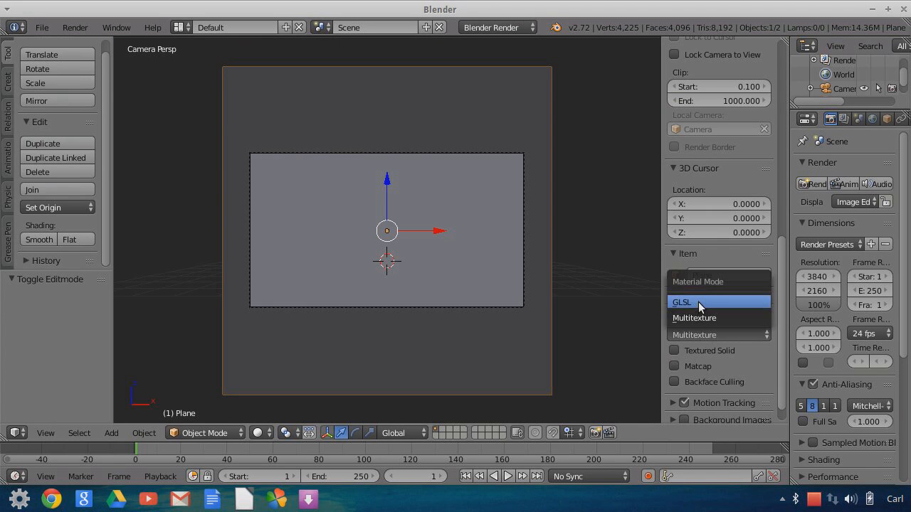
{"action": "left_click", "coordinate": [699, 304]}
{"action": "left_click", "coordinate": [684, 296]}
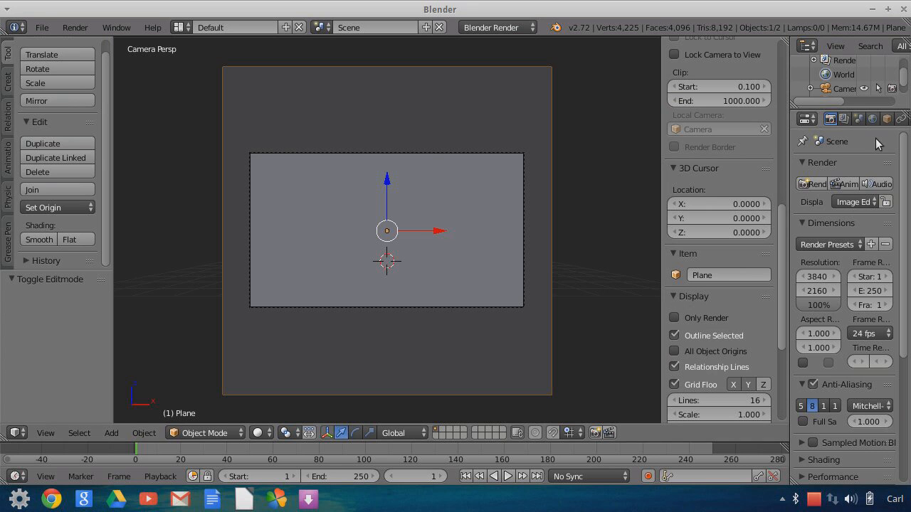
Step: Widen the properties area, give the plane a new material and make it shadeless
{"action": "left_click_drag", "start_coordinate": [789, 133], "coordinate": [687, 136]}
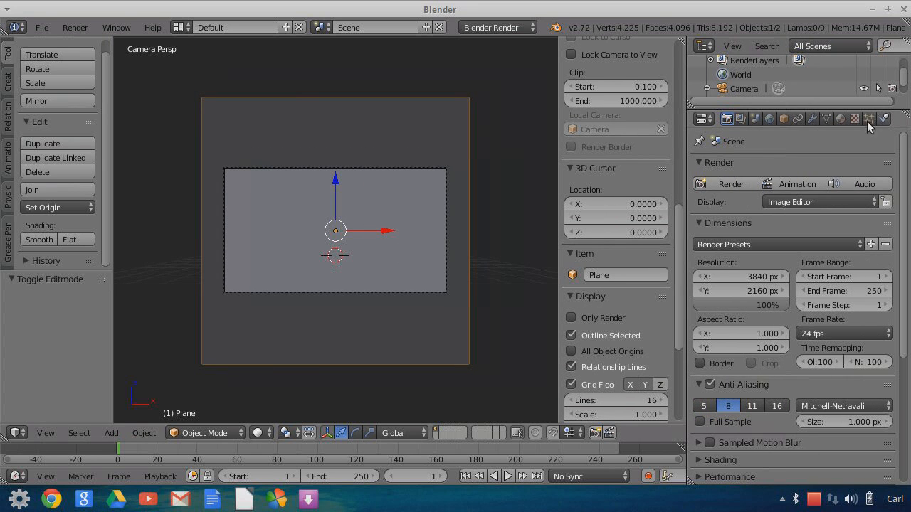
{"action": "left_click", "coordinate": [841, 120]}
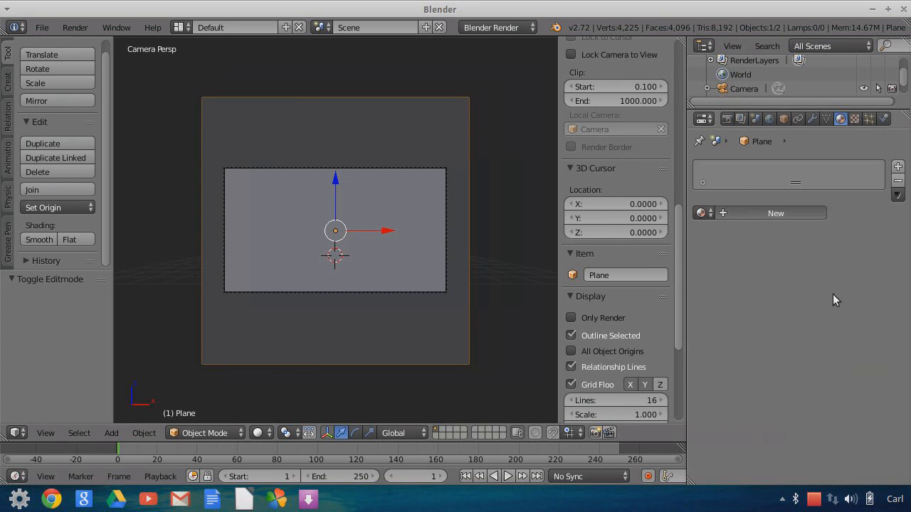
{"action": "left_click", "coordinate": [775, 212]}
{"action": "scroll", "coordinate": [843, 351], "scroll_direction": "down", "scroll_amount": 5}
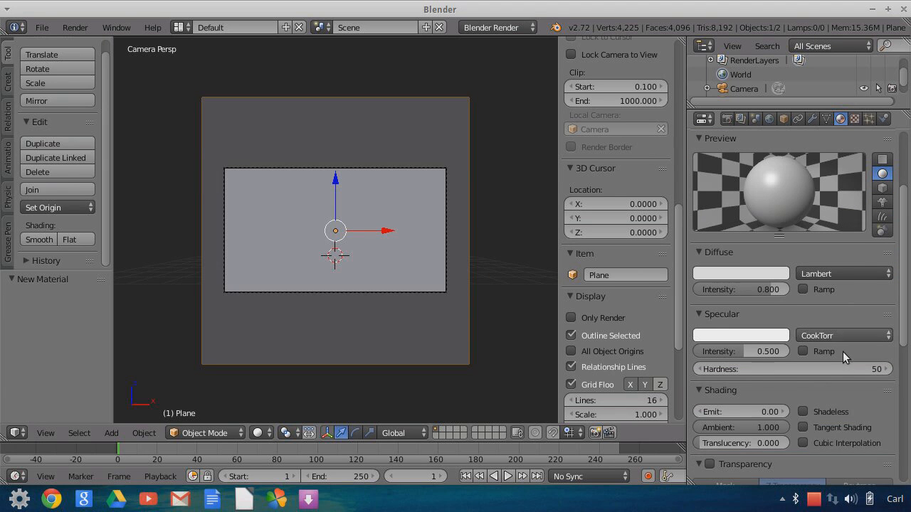
{"action": "left_click", "coordinate": [804, 412]}
Step: Add a new Image or Movie texture to the plane's material
{"action": "left_click", "coordinate": [855, 118]}
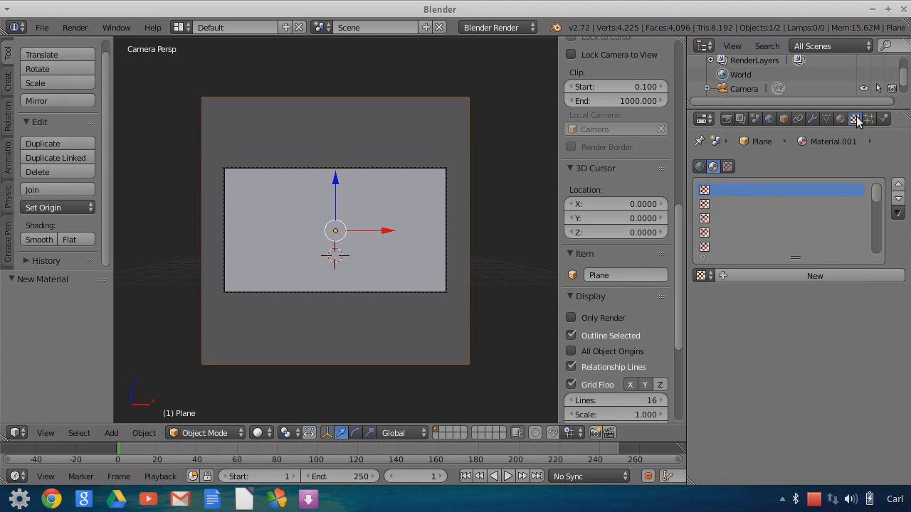
{"action": "left_click", "coordinate": [743, 276]}
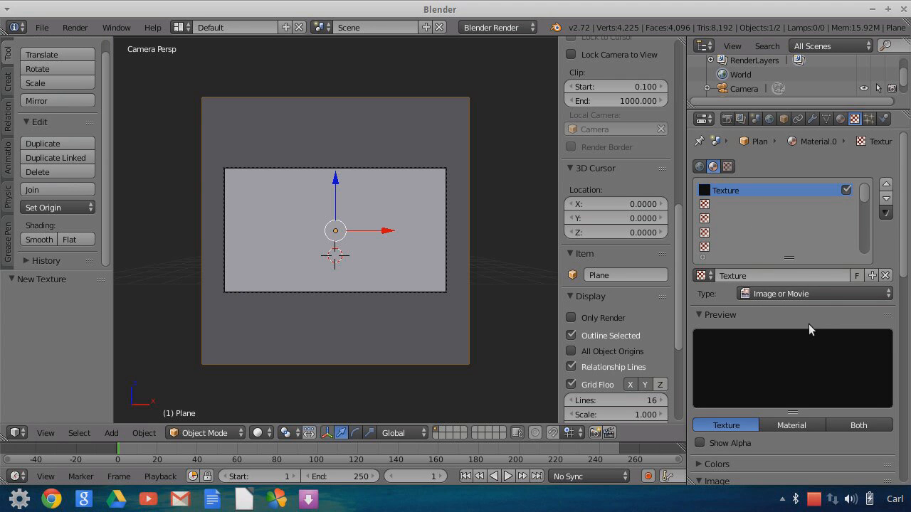
{"action": "scroll", "coordinate": [809, 323], "scroll_direction": "down", "scroll_amount": 3}
Step: Load FullMatteFrame.png from the MattPaintingProject/FinalTextures folder in Blender Projects as the texture image
{"action": "left_click", "coordinate": [812, 388]}
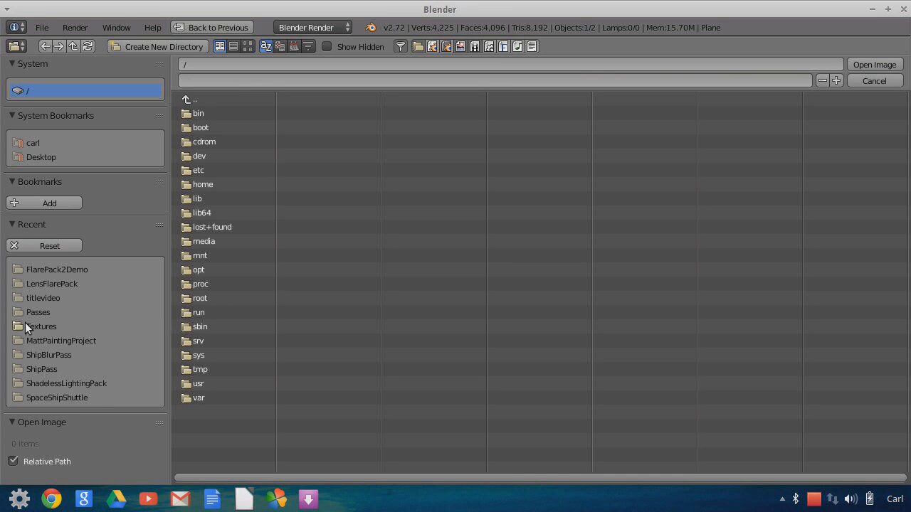
{"action": "left_click", "coordinate": [34, 142]}
{"action": "left_click", "coordinate": [207, 141]}
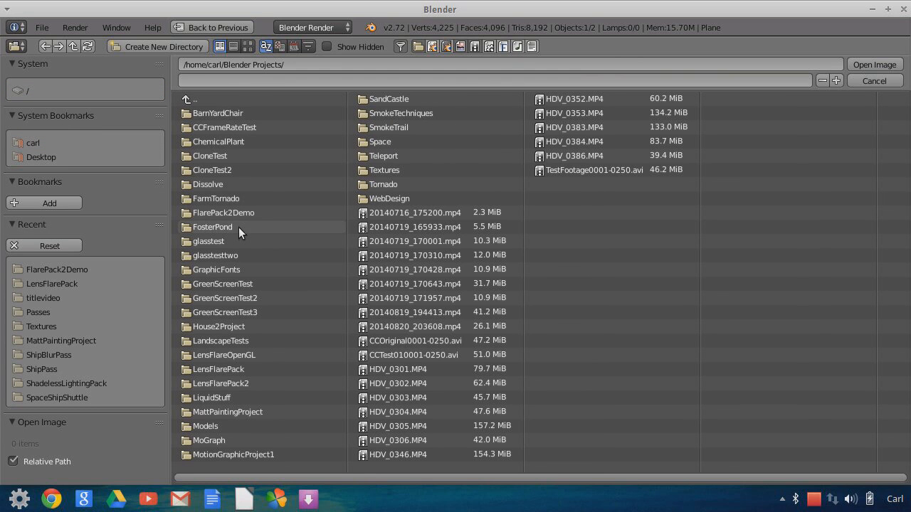
{"action": "left_click", "coordinate": [220, 413]}
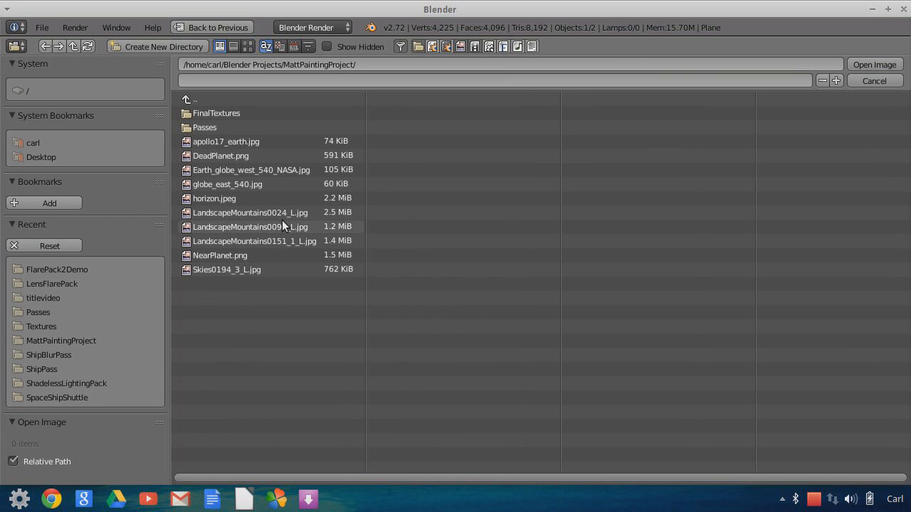
{"action": "left_click", "coordinate": [202, 113]}
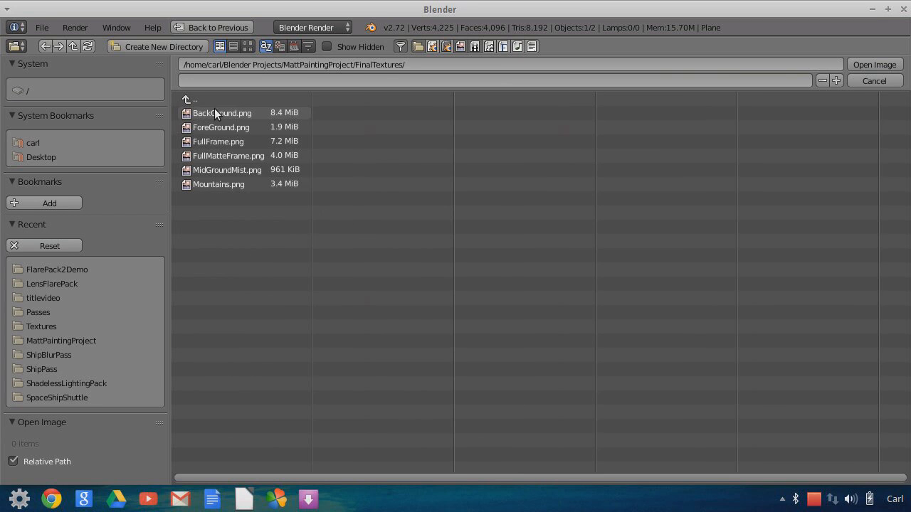
{"action": "left_click", "coordinate": [248, 47]}
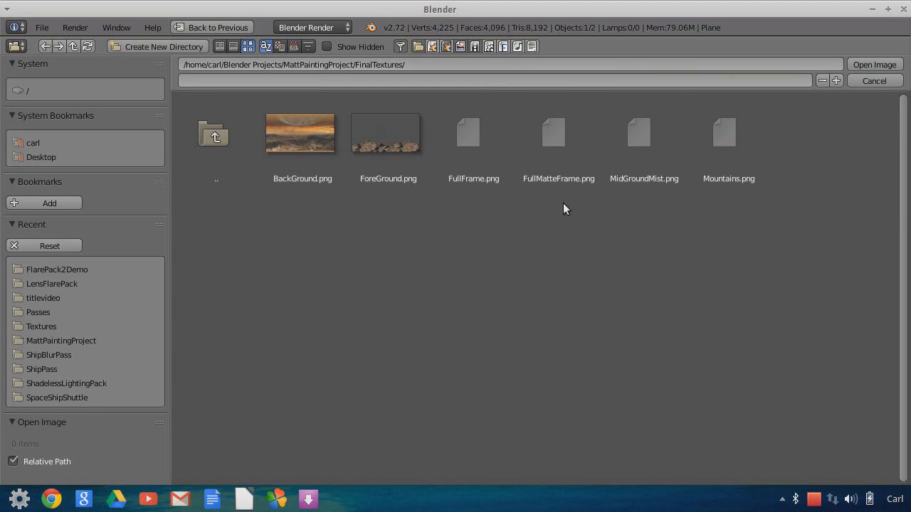
{"action": "left_click", "coordinate": [558, 136]}
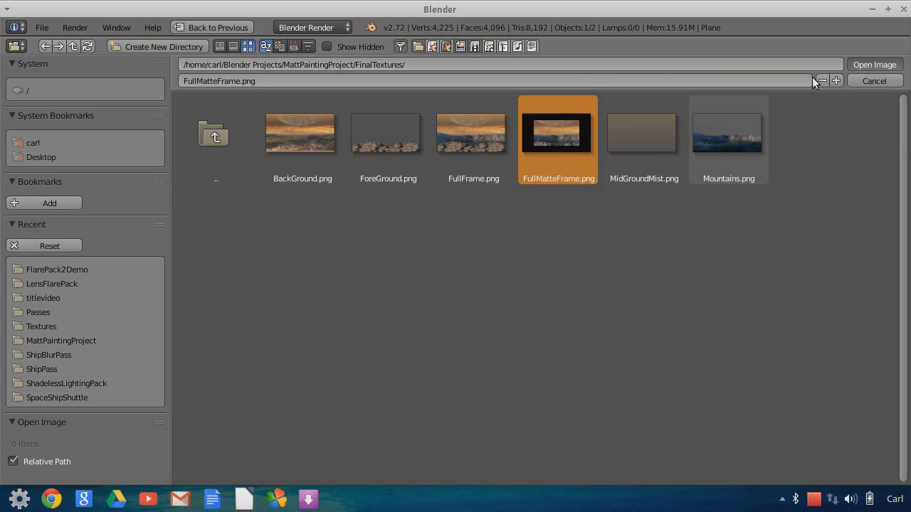
{"action": "key", "text": "Return"}
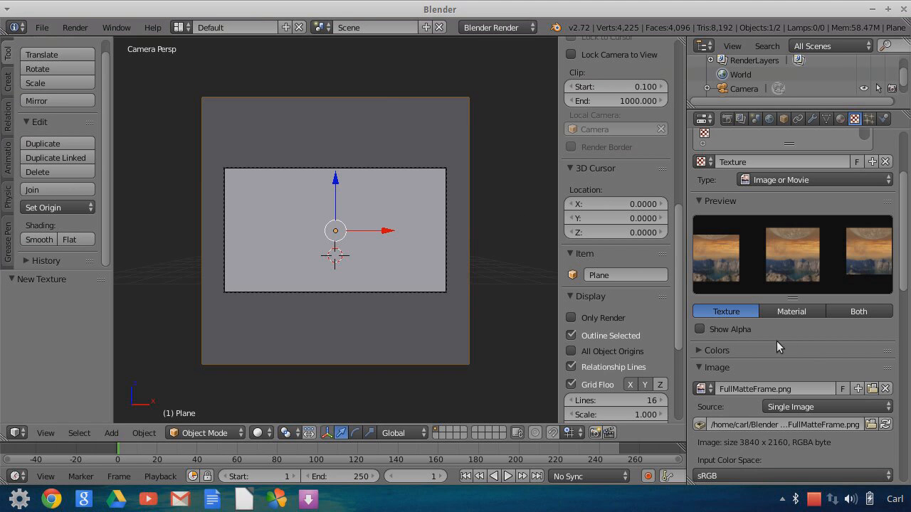
Step: Check that the texture uses UV mapping coordinates, and display the viewport in Texture shading to inspect the plane
{"action": "scroll", "coordinate": [802, 363], "scroll_direction": "down", "scroll_amount": 8}
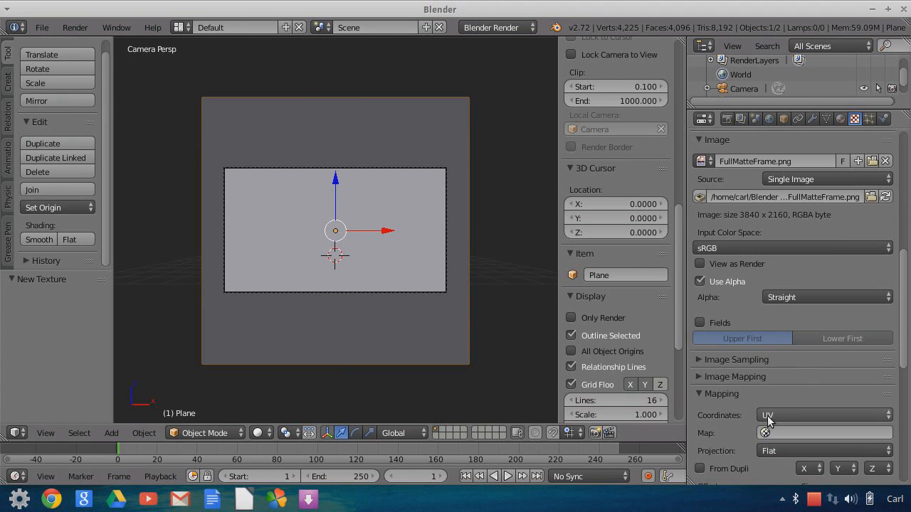
{"action": "left_click", "coordinate": [259, 433]}
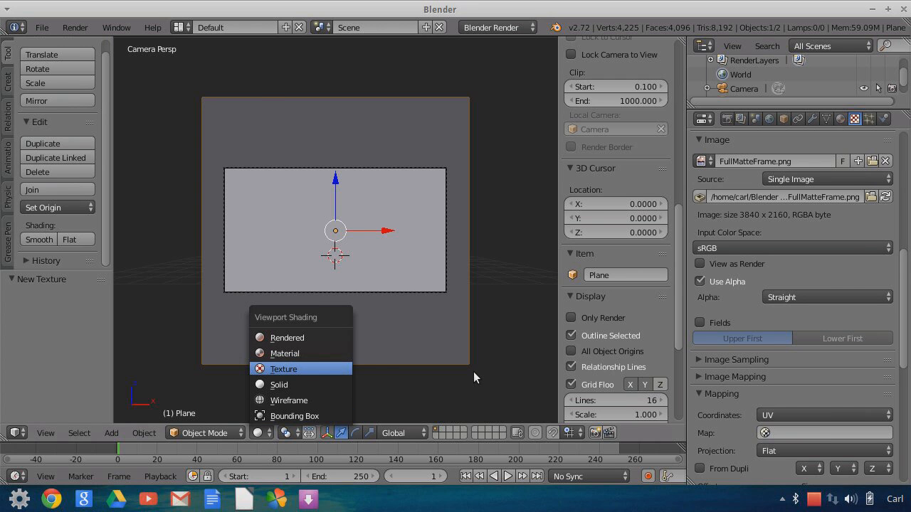
{"action": "key", "text": "Return"}
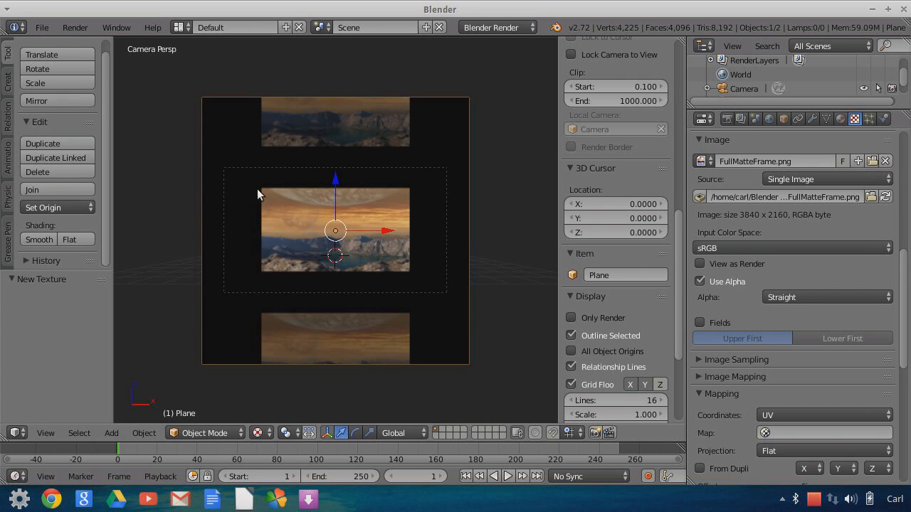
{"action": "scroll", "coordinate": [423, 216], "scroll_direction": "up", "scroll_amount": 1}
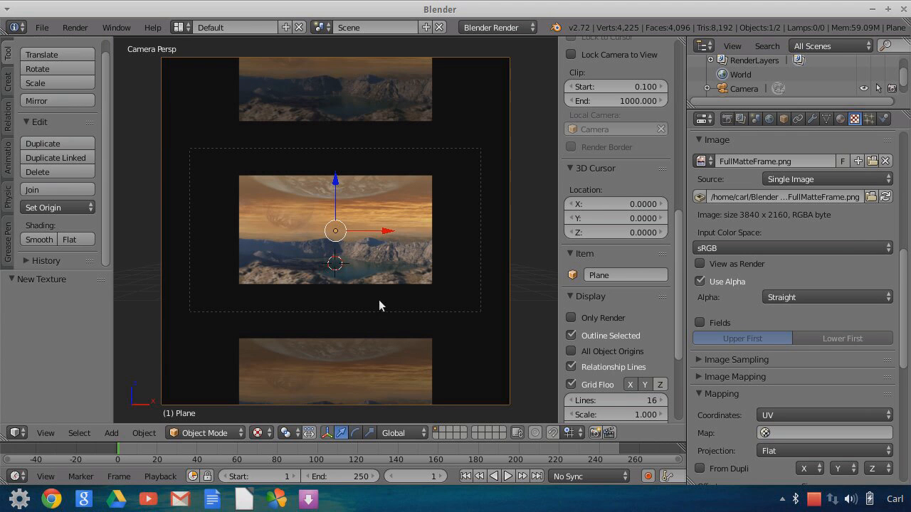
{"action": "scroll", "coordinate": [379, 305], "scroll_direction": "up", "scroll_amount": 1}
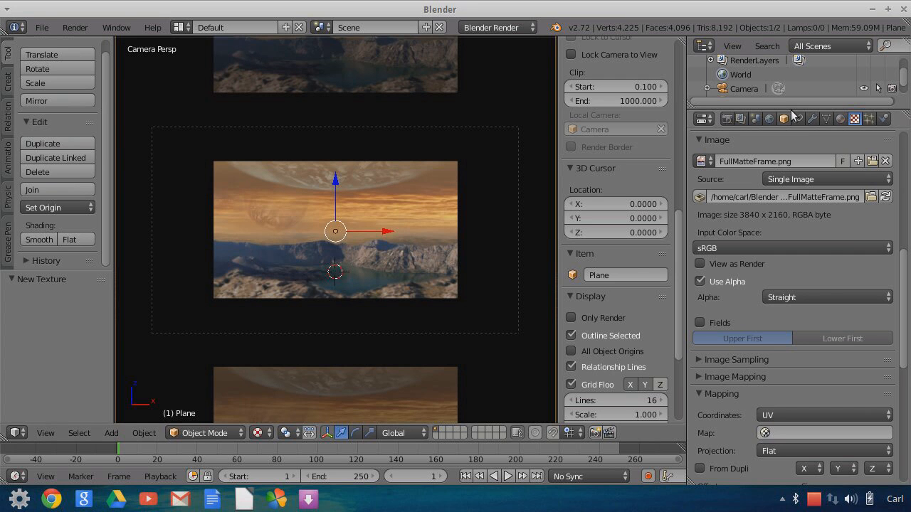
Step: Enlarge the Outliner, hide the matte frame plane in the viewport and return to the camera view
{"action": "left_click_drag", "start_coordinate": [796, 108], "coordinate": [799, 227]}
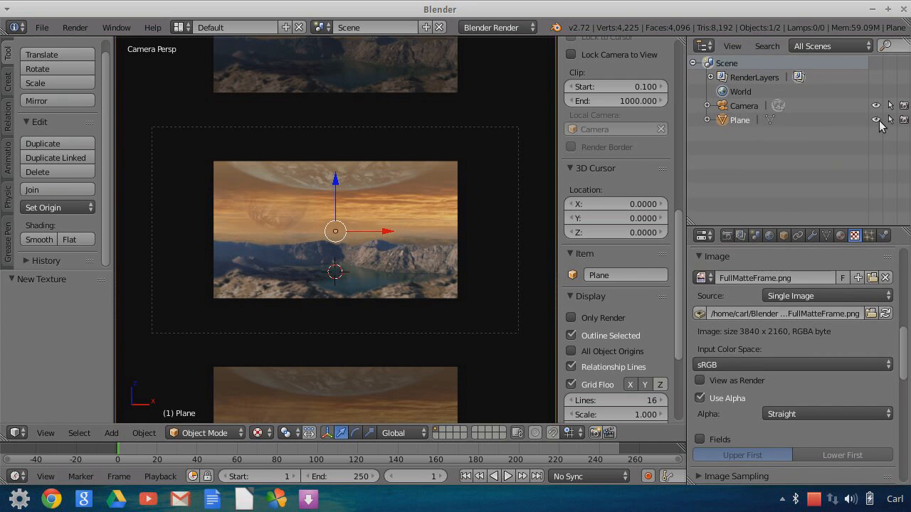
{"action": "left_click", "coordinate": [876, 119]}
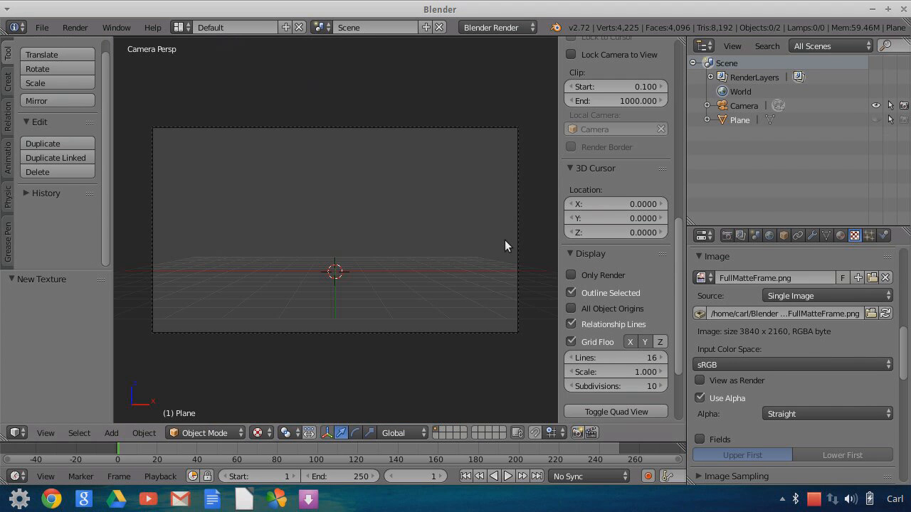
{"action": "middle_click_drag", "start_coordinate": [508, 247], "coordinate": [496, 257]}
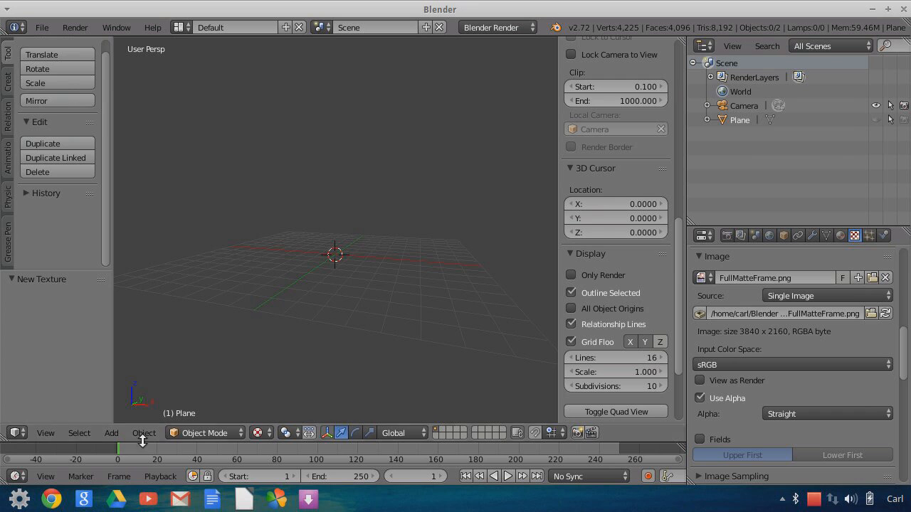
{"action": "left_click", "coordinate": [51, 432]}
{"action": "left_click", "coordinate": [84, 381]}
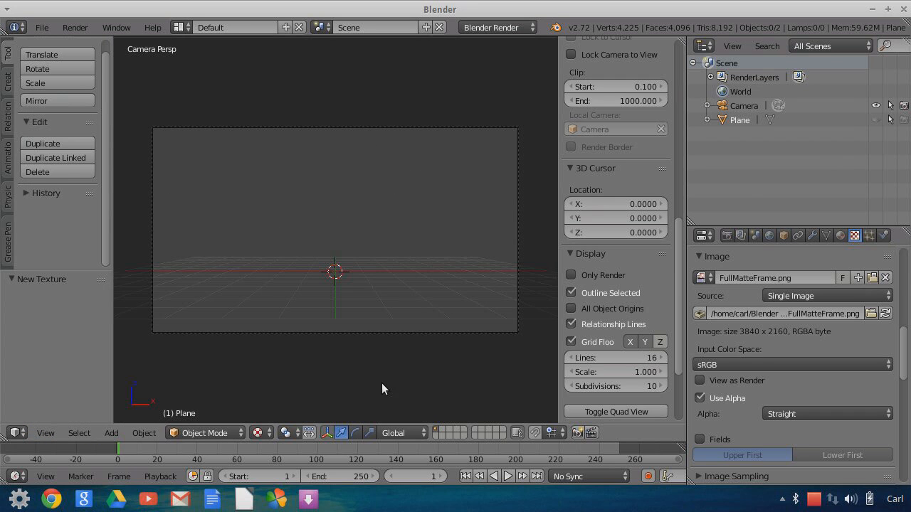
Step: Add a new plane at the grid centre and scale it up by about 5.5
{"action": "scroll", "coordinate": [420, 326], "scroll_direction": "down", "scroll_amount": 1}
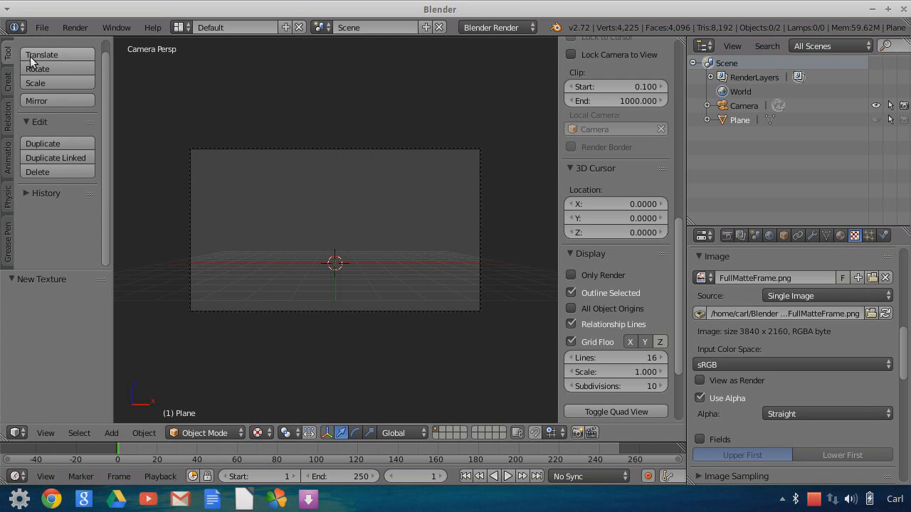
{"action": "left_click", "coordinate": [9, 81]}
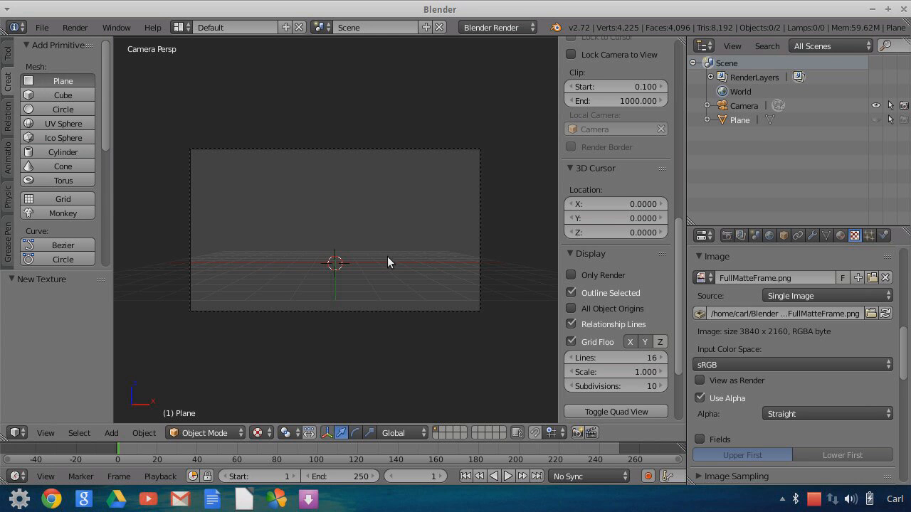
{"action": "key", "text": "s"}
{"action": "left_click", "coordinate": [120, 393]}
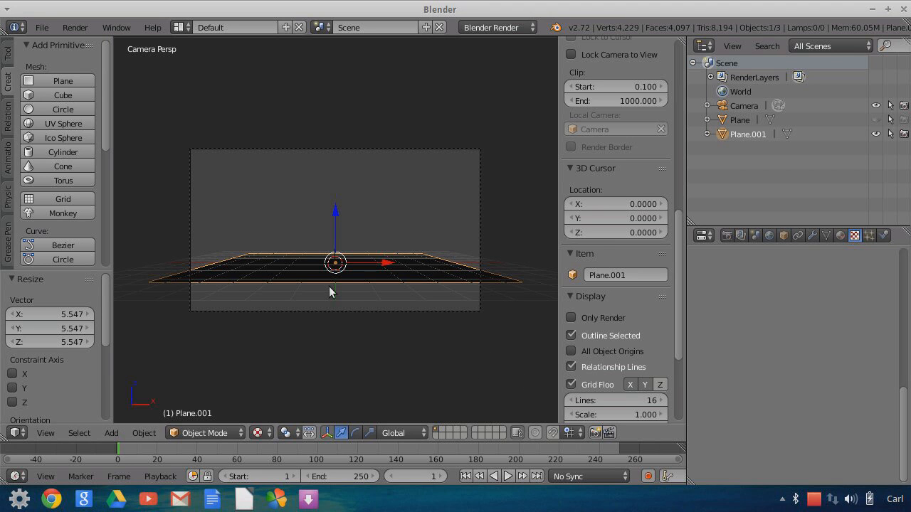
Step: Move the new plane about 8 units towards the camera along Y and raise it about 0.61 along Z
{"action": "key", "text": "g"}
{"action": "key", "text": "y"}
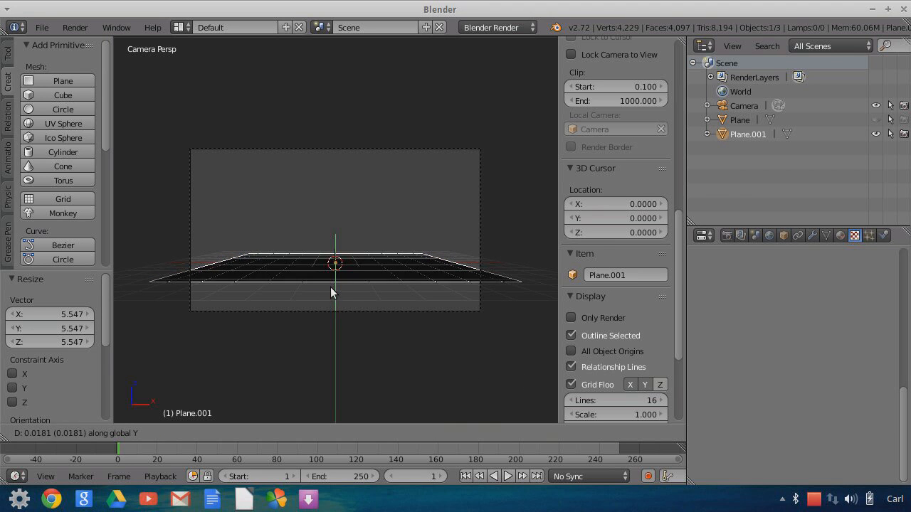
{"action": "left_click", "coordinate": [337, 267]}
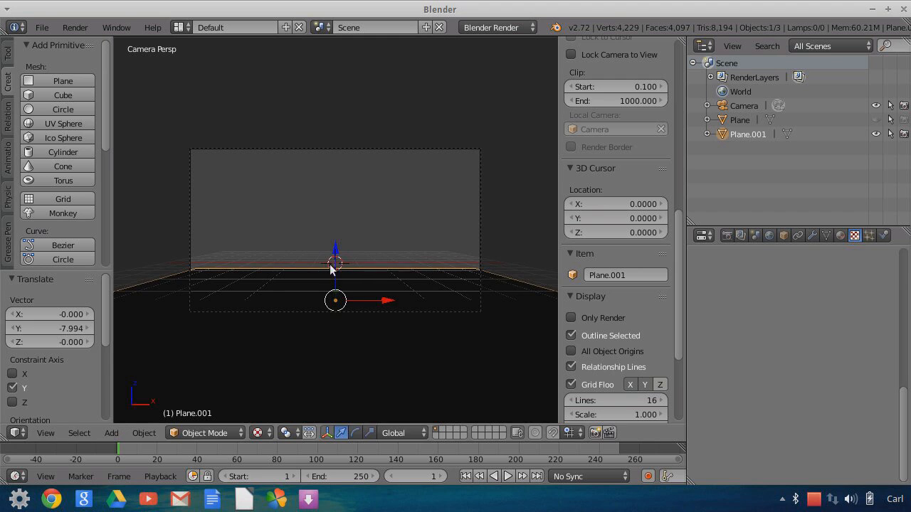
{"action": "key", "text": "g"}
{"action": "key", "text": "z"}
{"action": "left_click", "coordinate": [328, 222]}
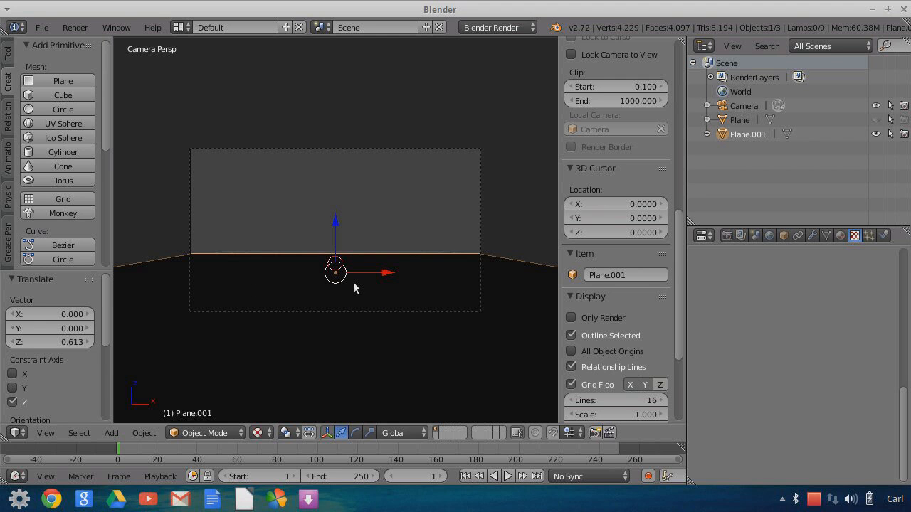
Step: Tilt the plane about 4.8° around X, scale it by about 1.14, and check its placement relative to the camera
{"action": "key", "text": "r"}
{"action": "key", "text": "x"}
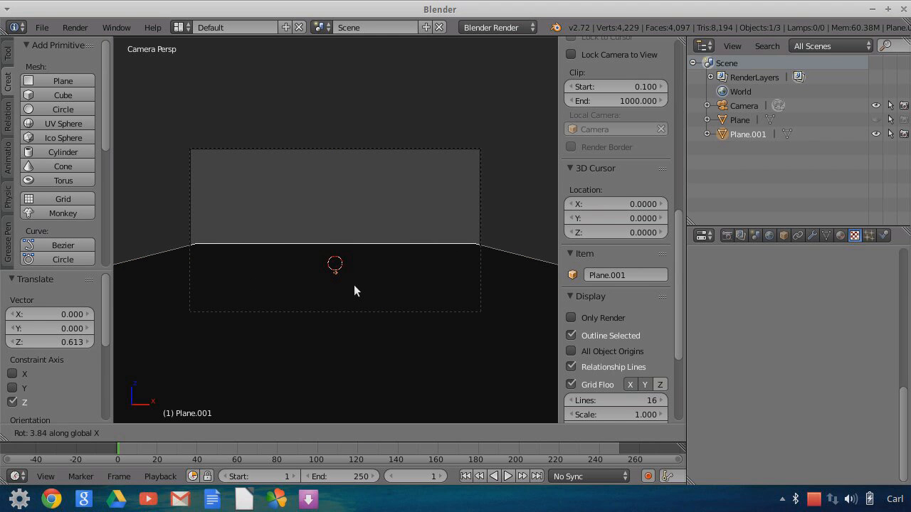
{"action": "left_click", "coordinate": [342, 265]}
{"action": "key", "text": "s"}
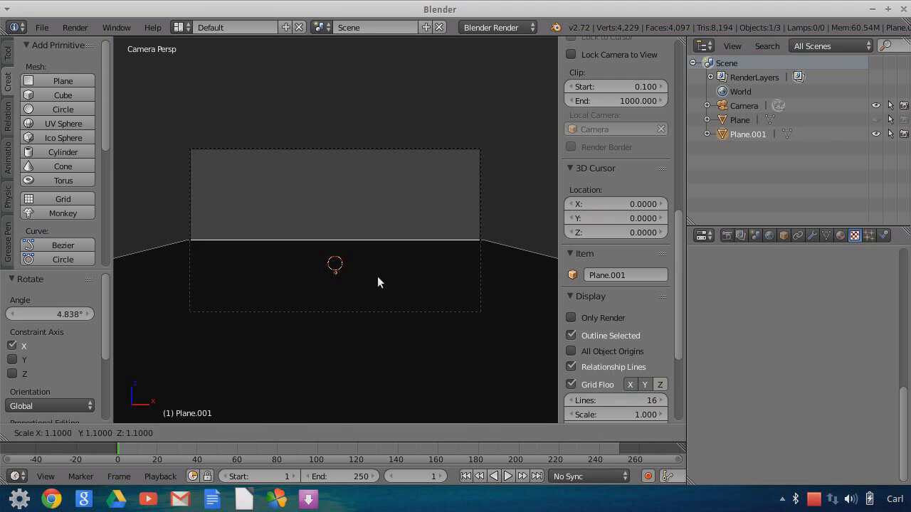
{"action": "left_click", "coordinate": [381, 276]}
{"action": "middle_click_drag", "start_coordinate": [394, 274], "coordinate": [318, 295]}
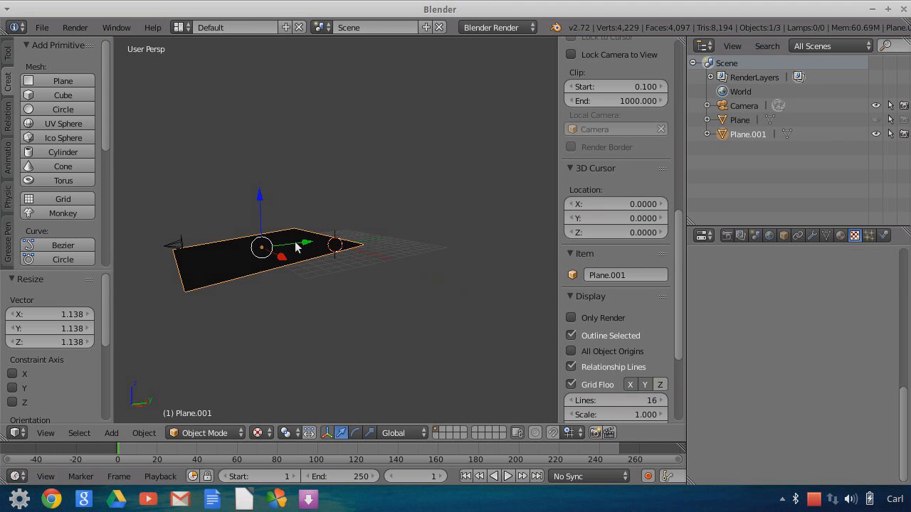
{"action": "left_click", "coordinate": [45, 433]}
{"action": "left_click", "coordinate": [64, 381]}
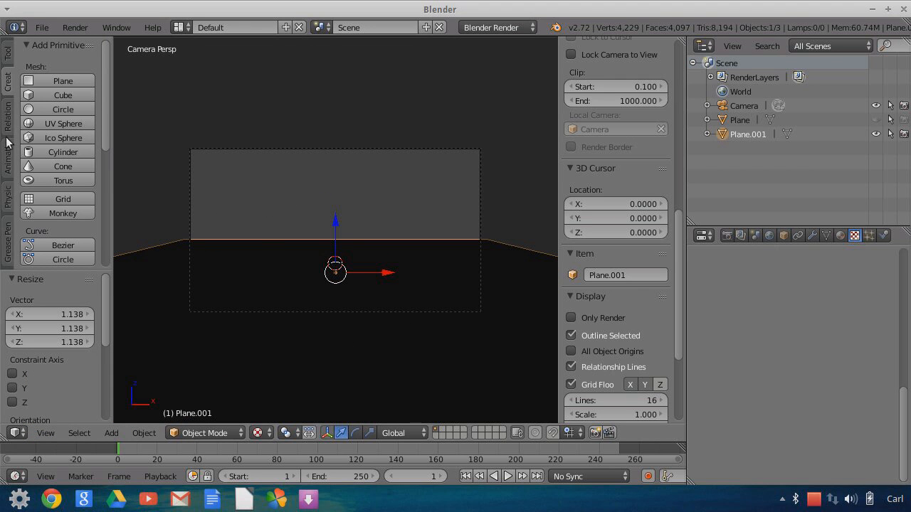
Step: Subdivide the new plane's mesh seven times in Edit Mode
{"action": "key", "text": "Tab"}
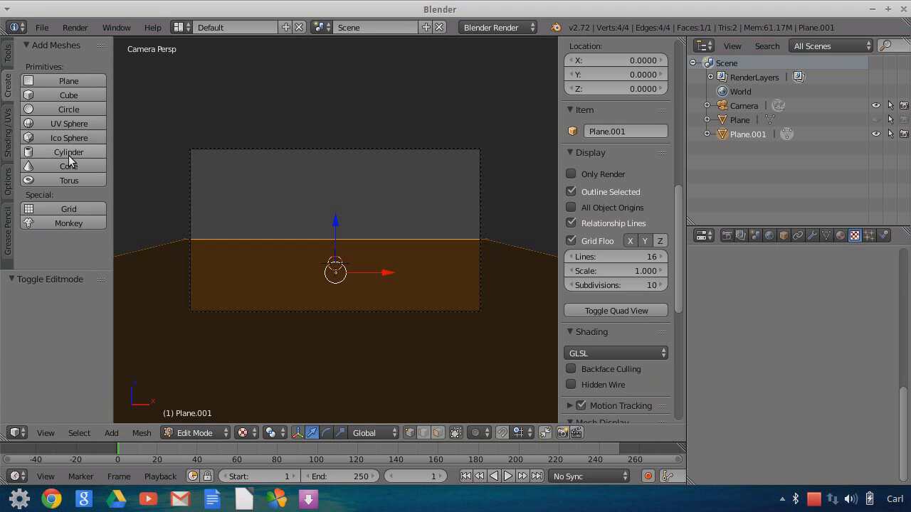
{"action": "left_click", "coordinate": [8, 134]}
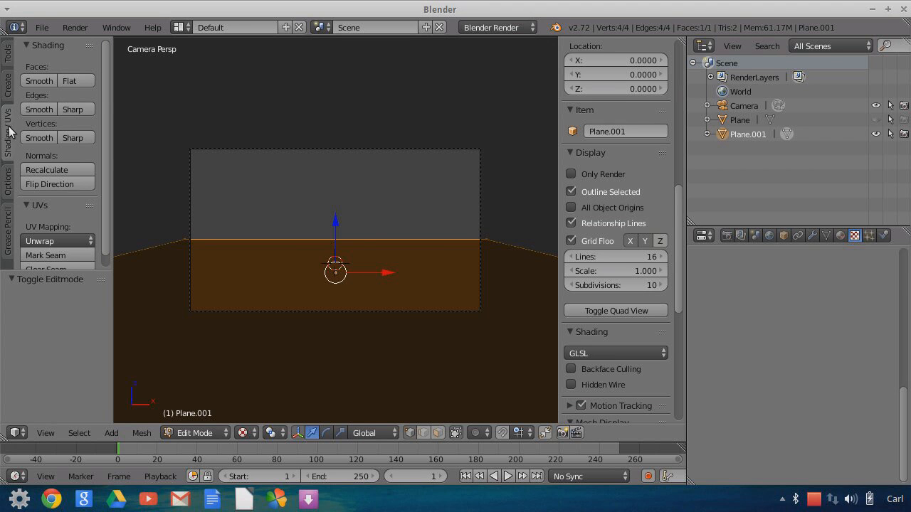
{"action": "left_click", "coordinate": [9, 58]}
{"action": "scroll", "coordinate": [57, 207], "scroll_direction": "down", "scroll_amount": 3}
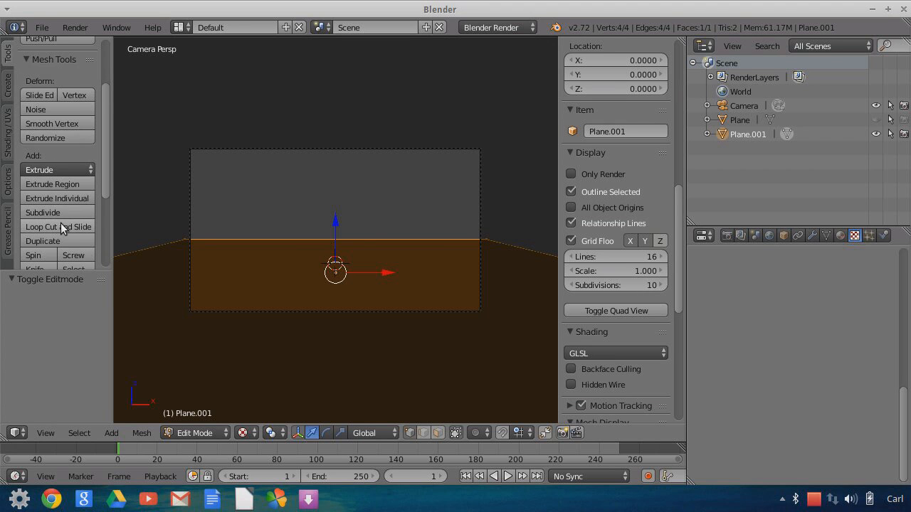
{"action": "left_click", "coordinate": [61, 211]}
{"action": "left_click", "coordinate": [61, 211]}
{"action": "left_click", "coordinate": [61, 211]}
{"action": "left_click", "coordinate": [61, 211]}
{"action": "left_click", "coordinate": [61, 212]}
{"action": "left_click", "coordinate": [61, 212]}
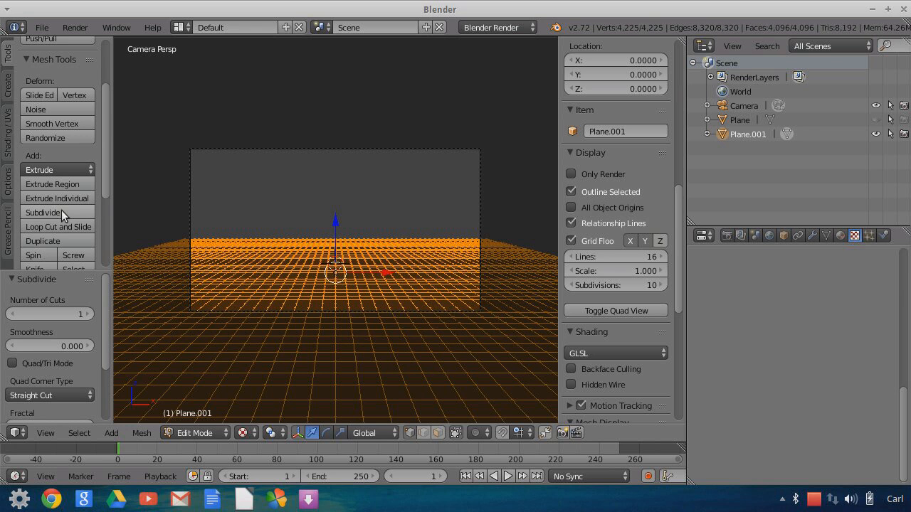
{"action": "left_click", "coordinate": [61, 211]}
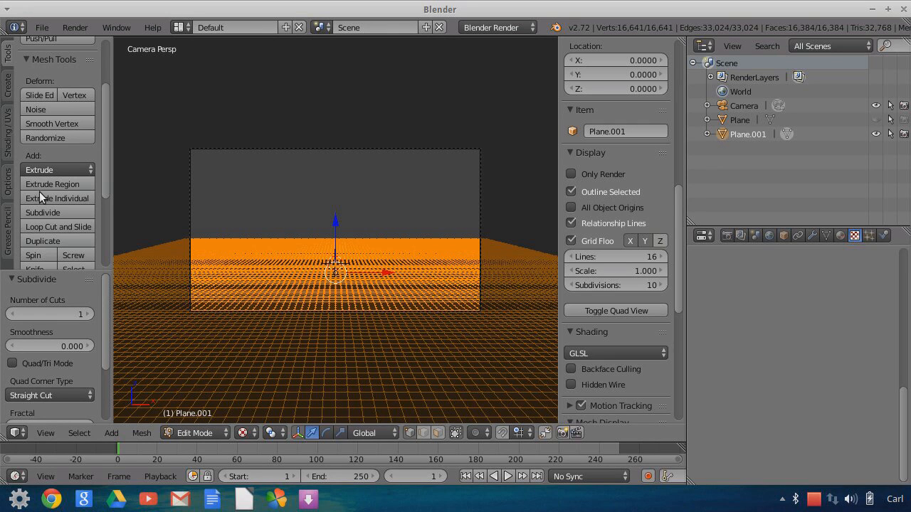
Step: UV map the subdivided plane with Project From View from the camera, then return to Object Mode
{"action": "left_click", "coordinate": [8, 131]}
{"action": "left_click", "coordinate": [69, 239]}
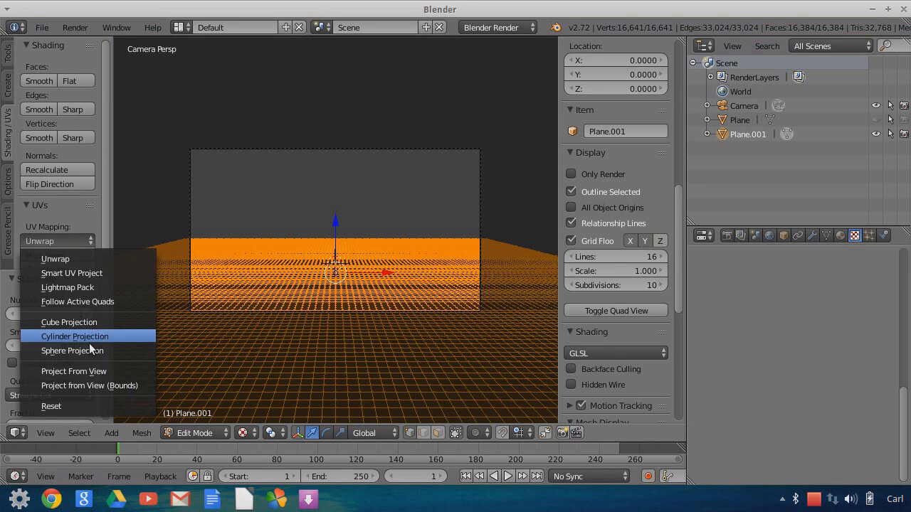
{"action": "key", "text": "Return"}
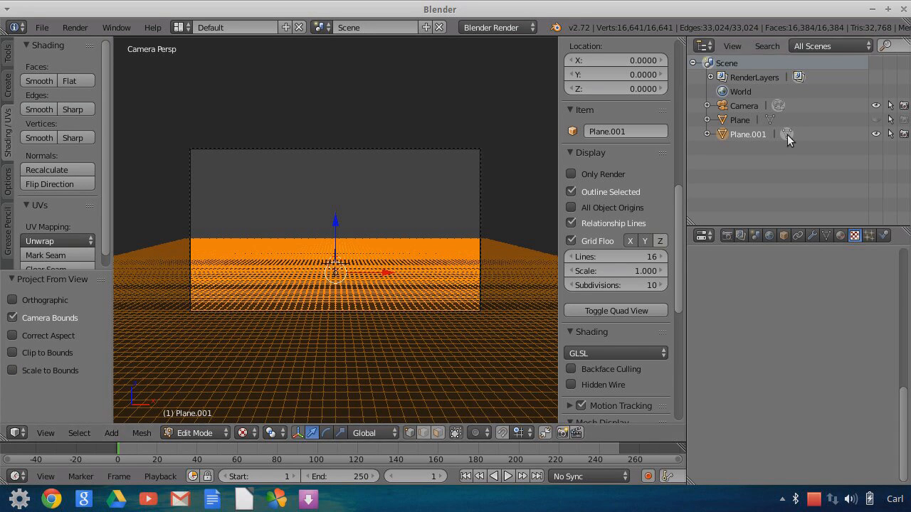
{"action": "key", "text": "Tab"}
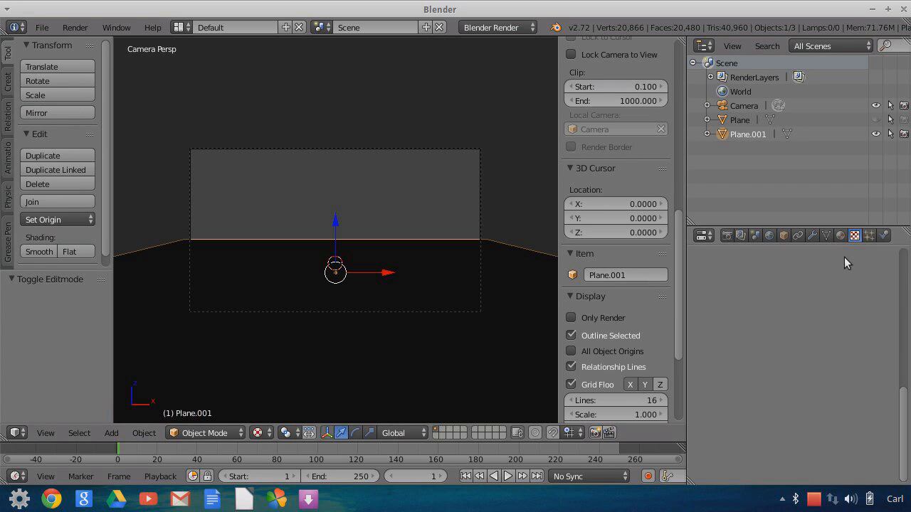
Step: Create a new material for the plane and make it Shadeless
{"action": "left_click", "coordinate": [840, 238]}
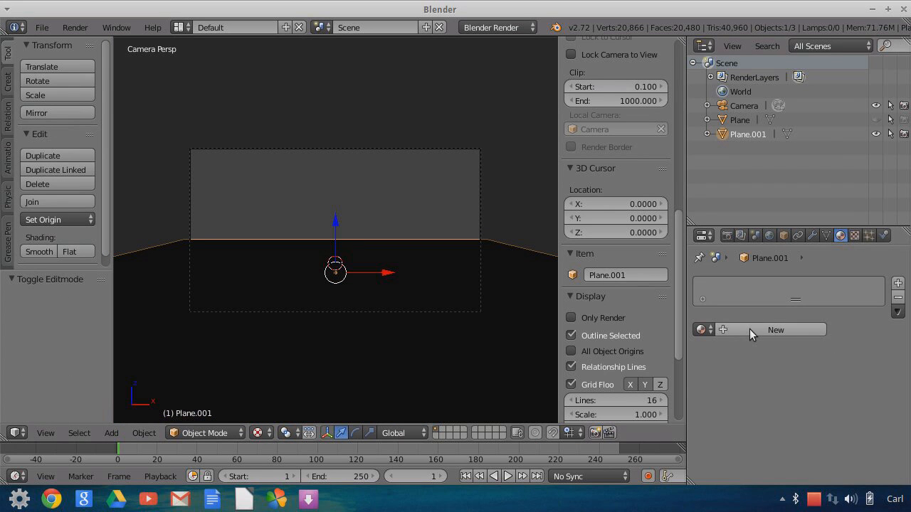
{"action": "left_click", "coordinate": [775, 330]}
{"action": "scroll", "coordinate": [850, 398], "scroll_direction": "down", "scroll_amount": 5}
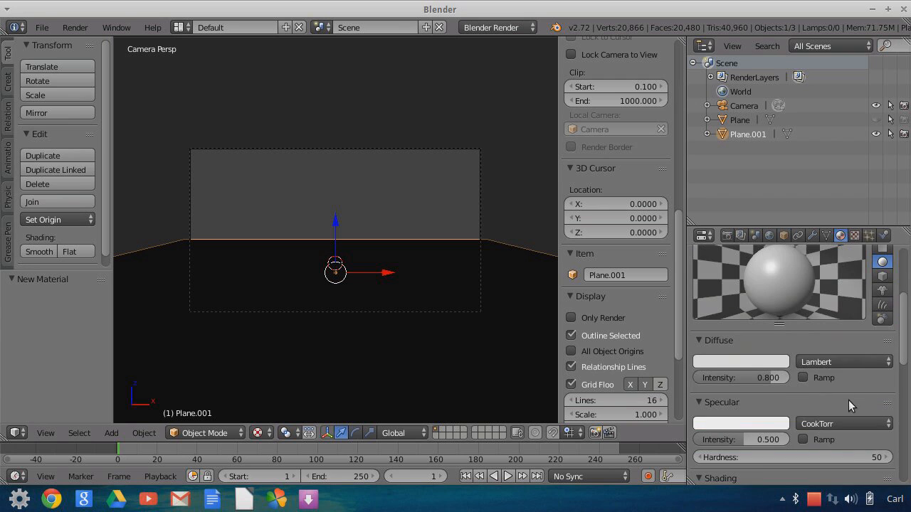
{"action": "scroll", "coordinate": [856, 454], "scroll_direction": "down", "scroll_amount": 3}
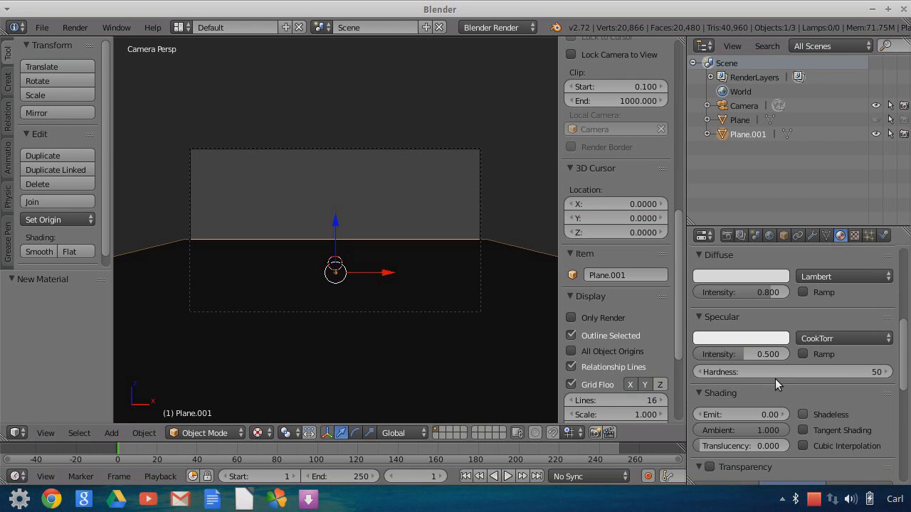
{"action": "left_click", "coordinate": [803, 414]}
{"action": "scroll", "coordinate": [774, 388], "scroll_direction": "down", "scroll_amount": 2}
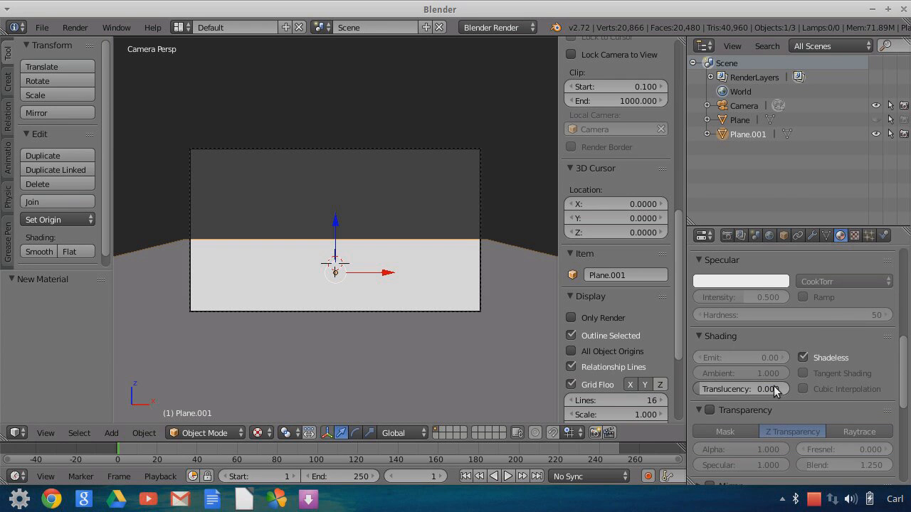
Step: Enable Z Transparency on the plane's material and set its alpha to 1
{"action": "left_click", "coordinate": [834, 405]}
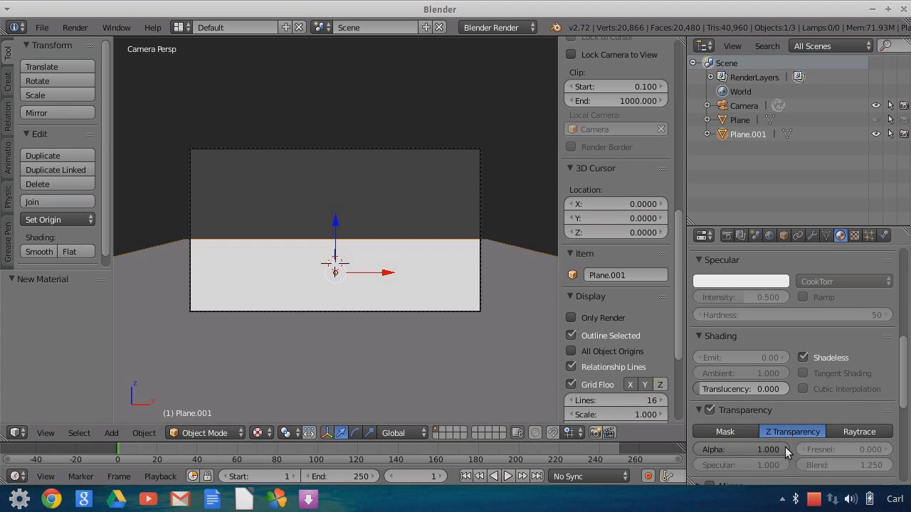
{"action": "left_click_drag", "start_coordinate": [785, 448], "coordinate": [784, 447]}
{"action": "left_click_drag", "start_coordinate": [700, 454], "coordinate": [669, 454]}
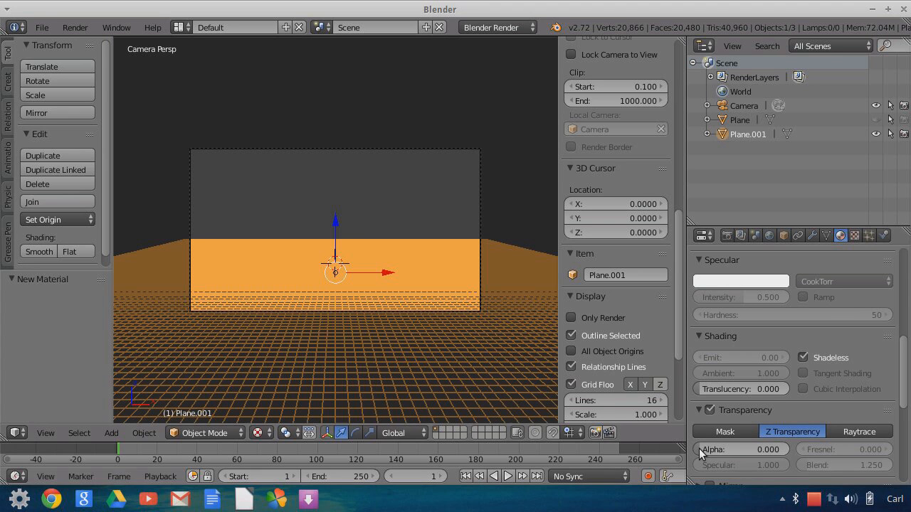
{"action": "left_click", "coordinate": [752, 447]}
{"action": "type", "text": "1"}
{"action": "key", "text": "Return"}
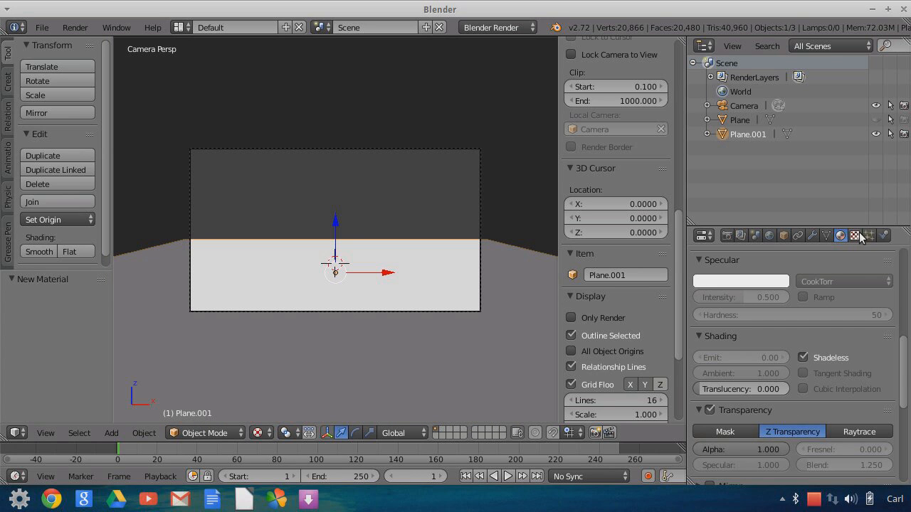
Step: Add a new Image or Movie texture to the second plane's material
{"action": "left_click", "coordinate": [854, 236]}
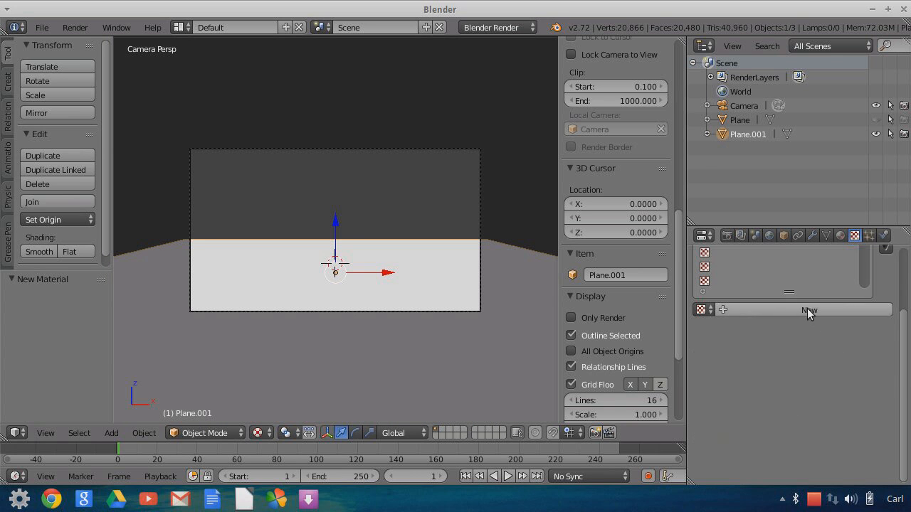
{"action": "scroll", "coordinate": [845, 357], "scroll_direction": "up", "scroll_amount": 3}
{"action": "scroll", "coordinate": [843, 356], "scroll_direction": "down", "scroll_amount": 7}
{"action": "scroll", "coordinate": [843, 350], "scroll_direction": "up", "scroll_amount": 3}
{"action": "scroll", "coordinate": [847, 356], "scroll_direction": "down", "scroll_amount": 7}
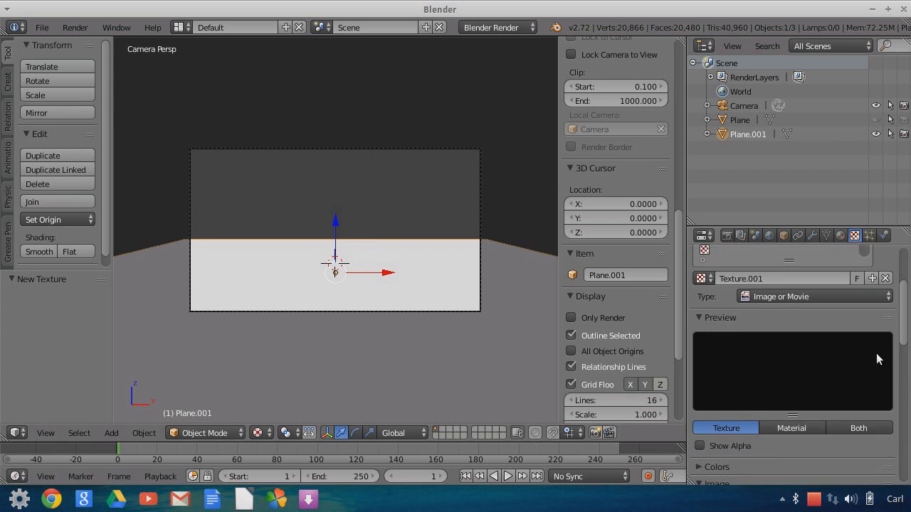
Step: Load ForeGround.png from the FinalTextures folder as the texture image, using thumbnails to identify it
{"action": "left_click", "coordinate": [851, 421]}
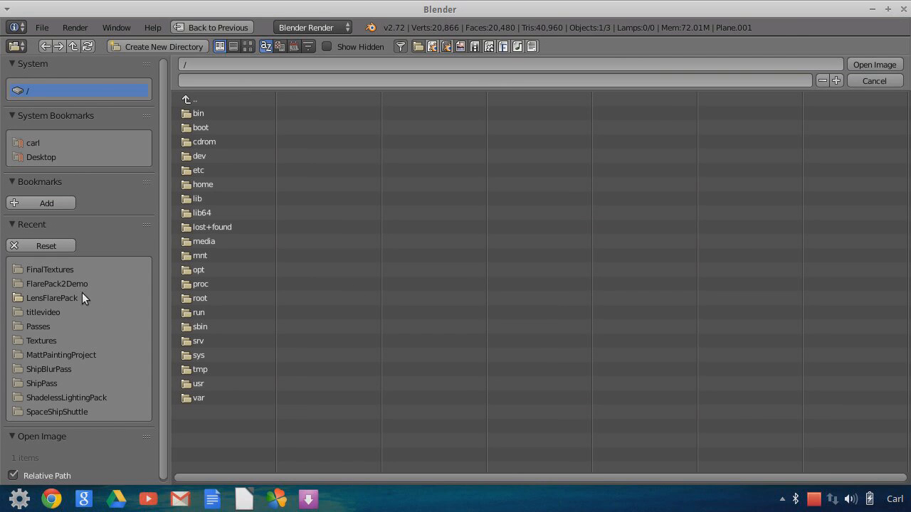
{"action": "left_click", "coordinate": [63, 271]}
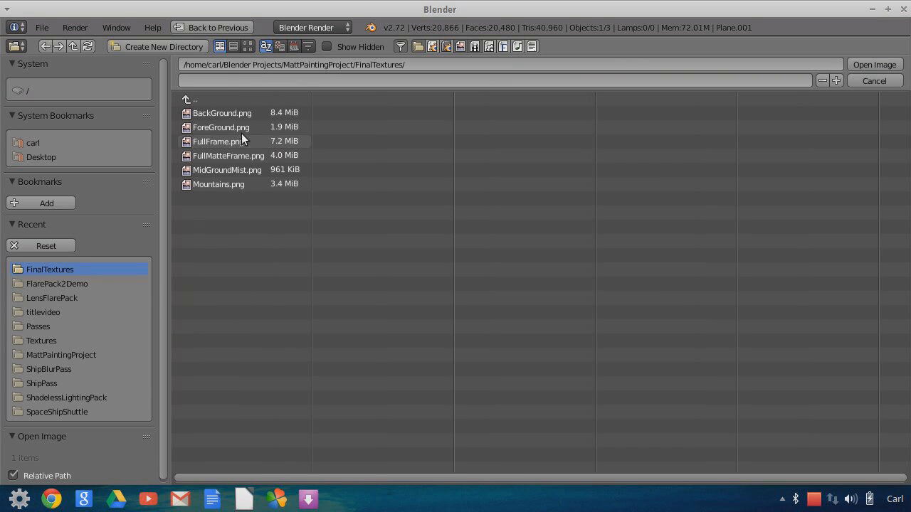
{"action": "left_click", "coordinate": [248, 46]}
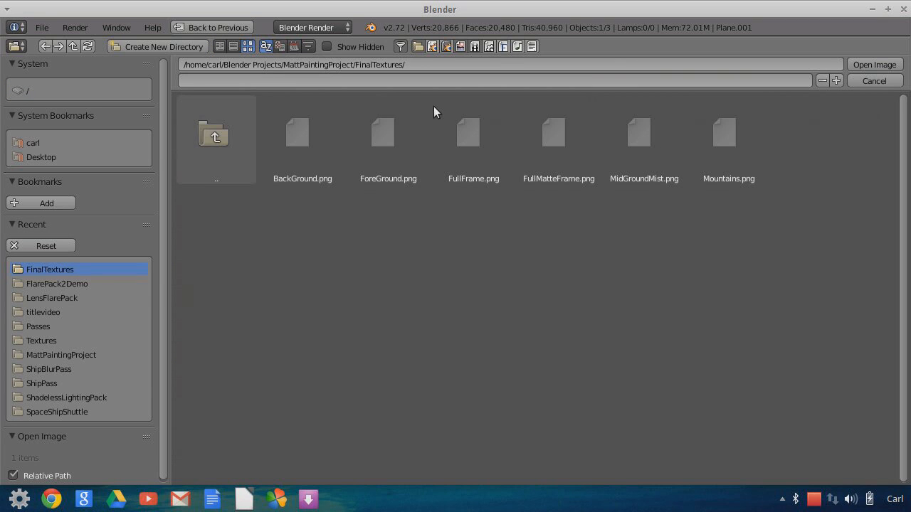
{"action": "left_click", "coordinate": [400, 141]}
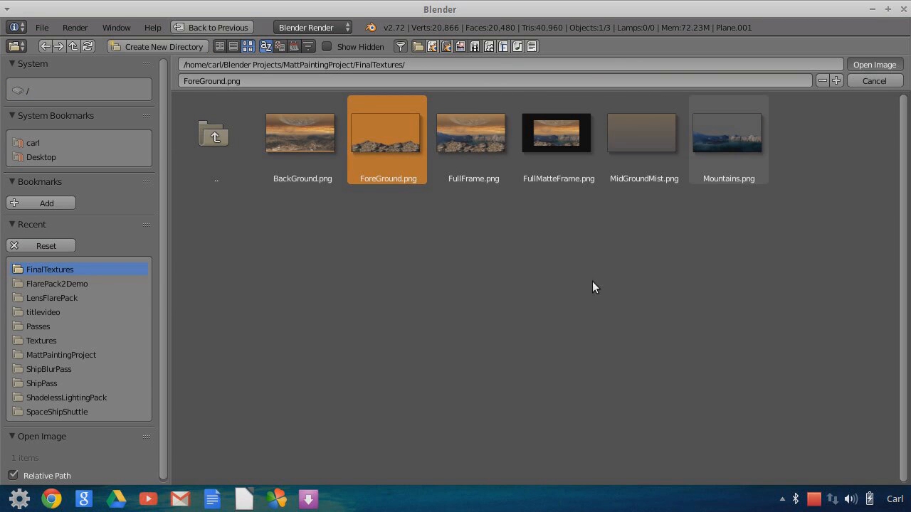
{"action": "key", "text": "Return"}
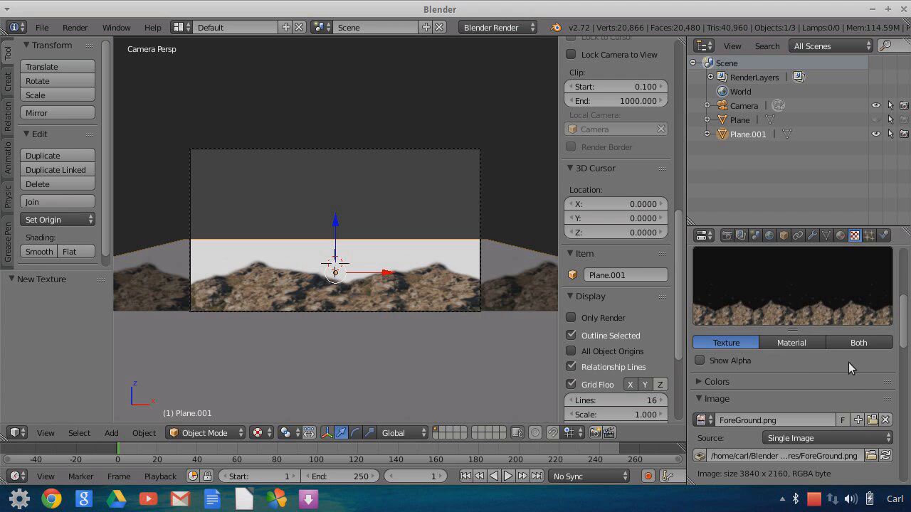
Step: Let the foreground texture influence the material's diffuse Alpha in addition to its color
{"action": "scroll", "coordinate": [855, 369], "scroll_direction": "down", "scroll_amount": 2}
{"action": "scroll", "coordinate": [855, 369], "scroll_direction": "down", "scroll_amount": 7}
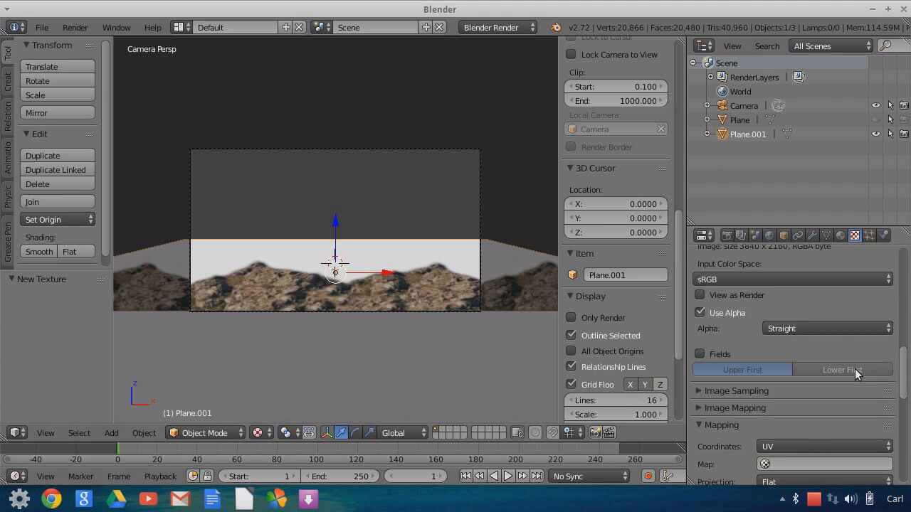
{"action": "scroll", "coordinate": [745, 363], "scroll_direction": "down", "scroll_amount": 8}
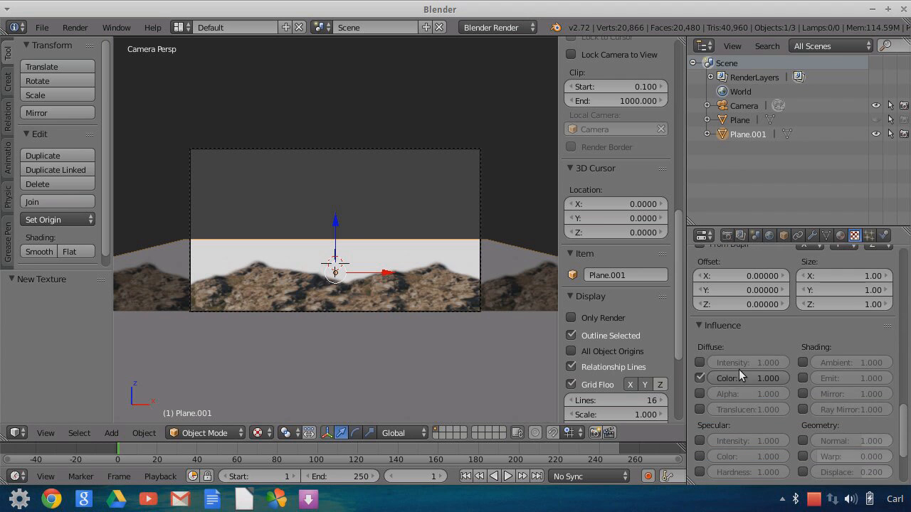
{"action": "left_click", "coordinate": [700, 393]}
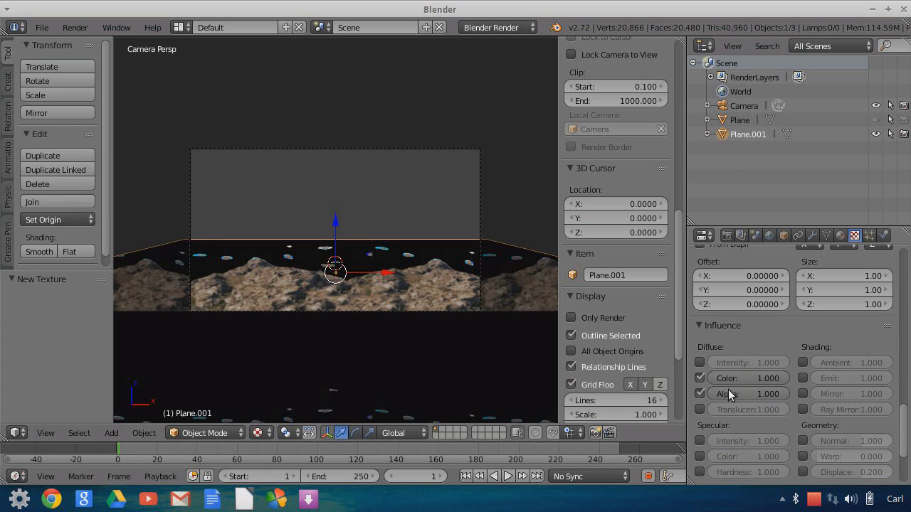
Step: Set the transparency alpha of the foreground plane's material to 0
{"action": "left_click", "coordinate": [841, 235]}
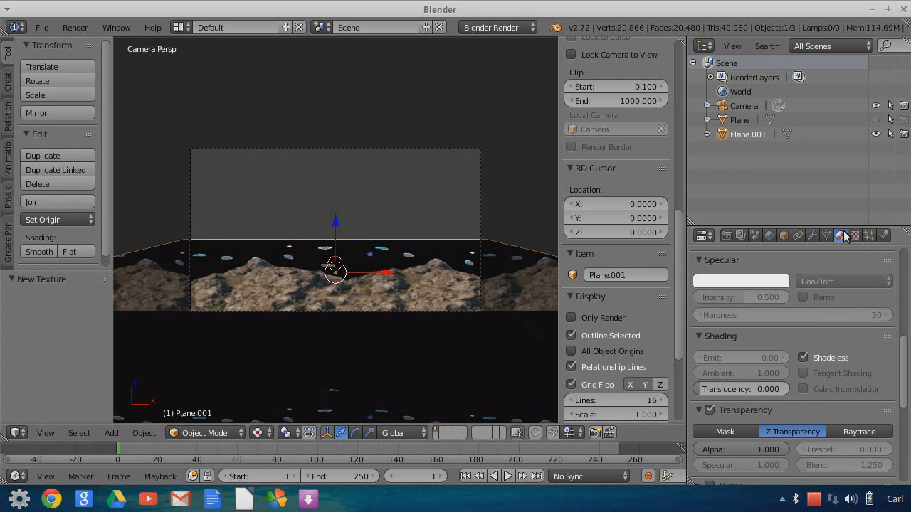
{"action": "scroll", "coordinate": [823, 379], "scroll_direction": "down", "scroll_amount": 4}
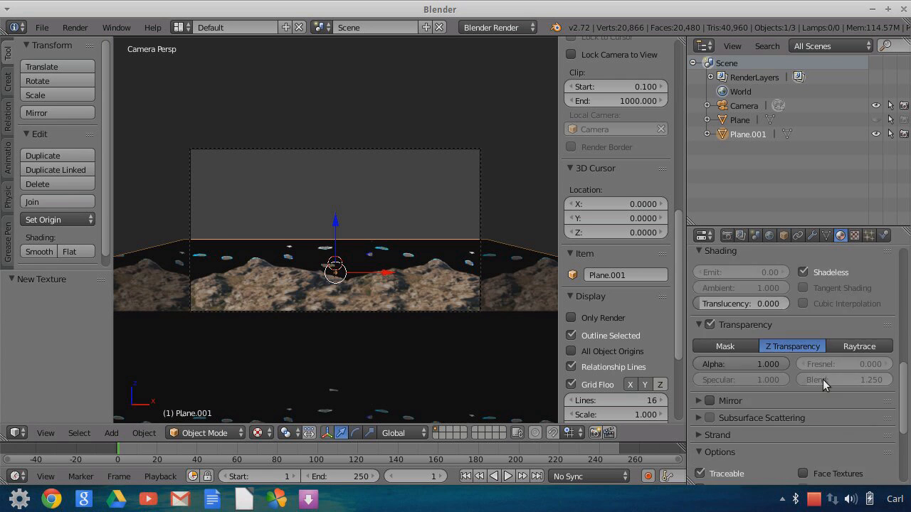
{"action": "left_click_drag", "start_coordinate": [782, 337], "coordinate": [723, 346]}
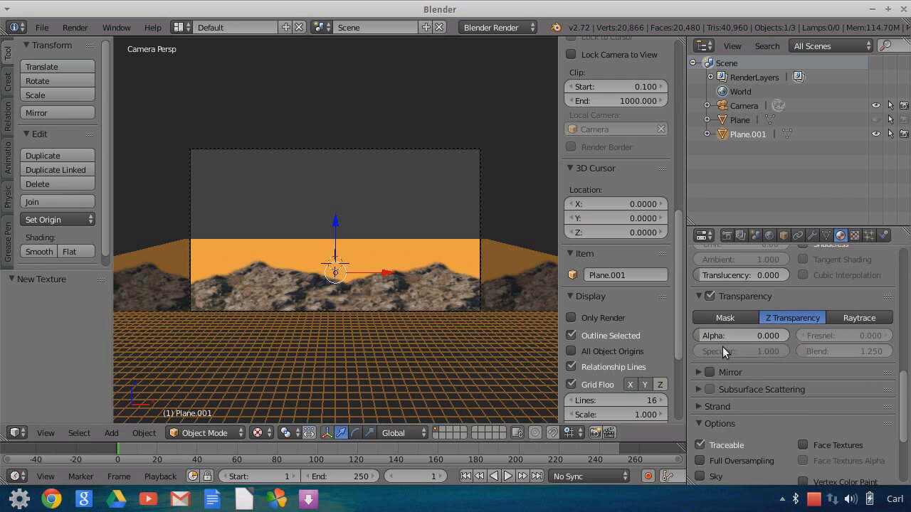
Step: Preview the foreground plane in Only Render display from an oblique angle and return to the camera view
{"action": "left_click", "coordinate": [572, 319]}
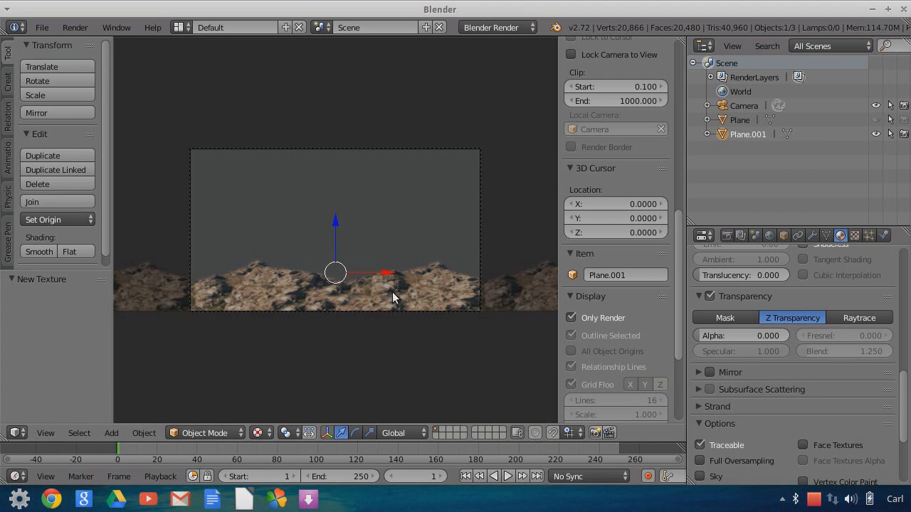
{"action": "middle_click_drag", "start_coordinate": [388, 269], "coordinate": [313, 299]}
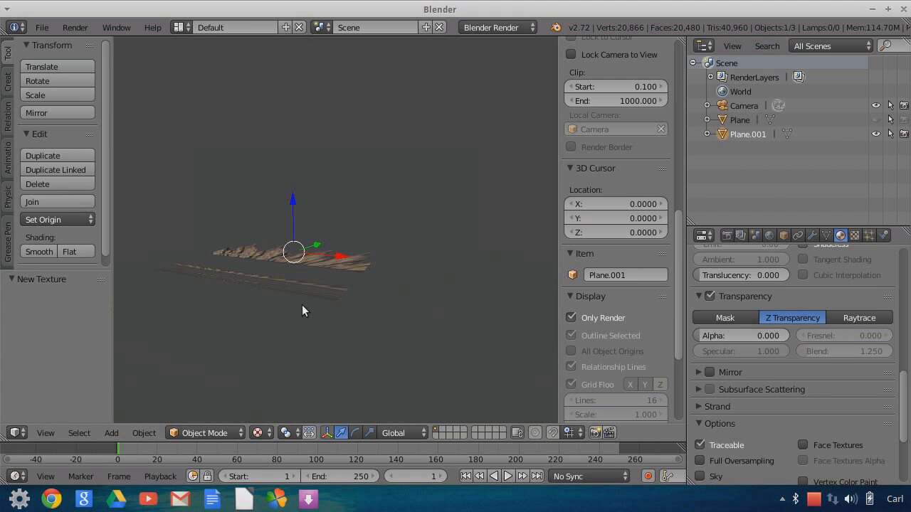
{"action": "left_click", "coordinate": [45, 432]}
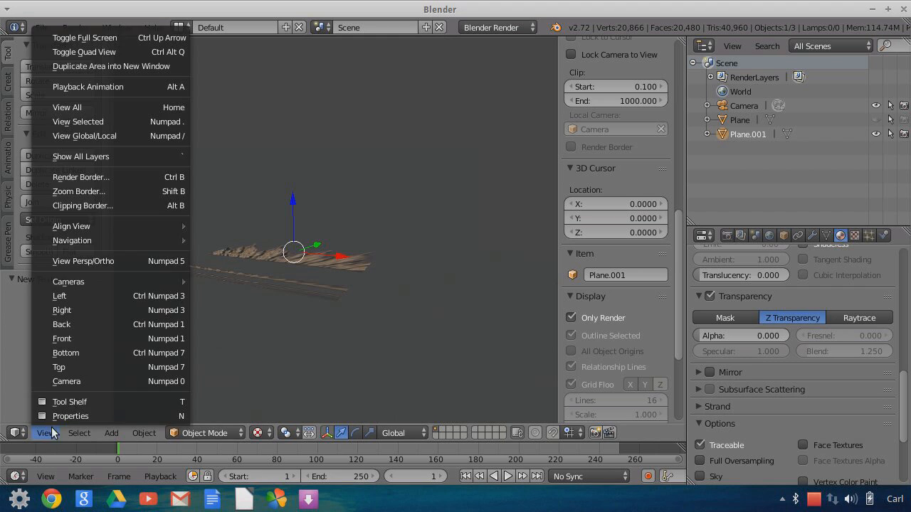
{"action": "left_click", "coordinate": [64, 380]}
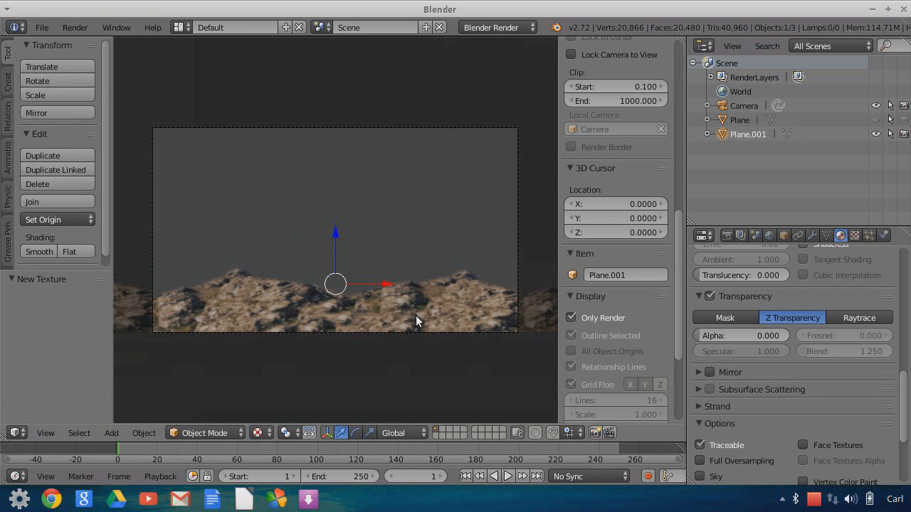
Step: Hide the foreground plane and, with Only Render turned off, add a new mesh plane at the origin
{"action": "left_click", "coordinate": [876, 134]}
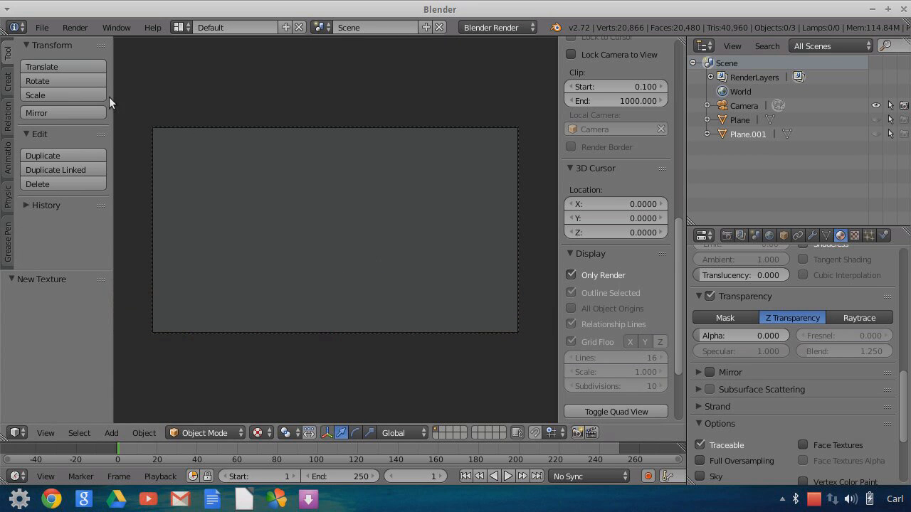
{"action": "left_click", "coordinate": [571, 275]}
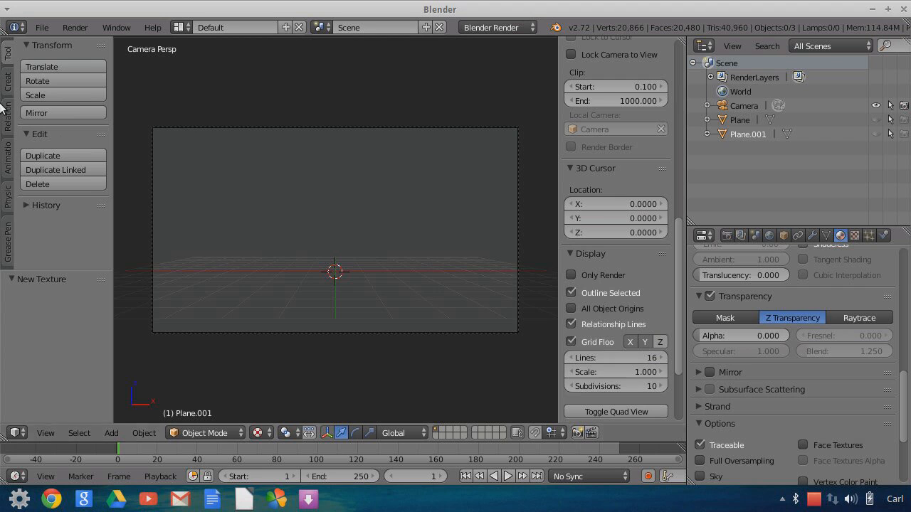
{"action": "left_click", "coordinate": [8, 81]}
{"action": "left_click", "coordinate": [44, 81]}
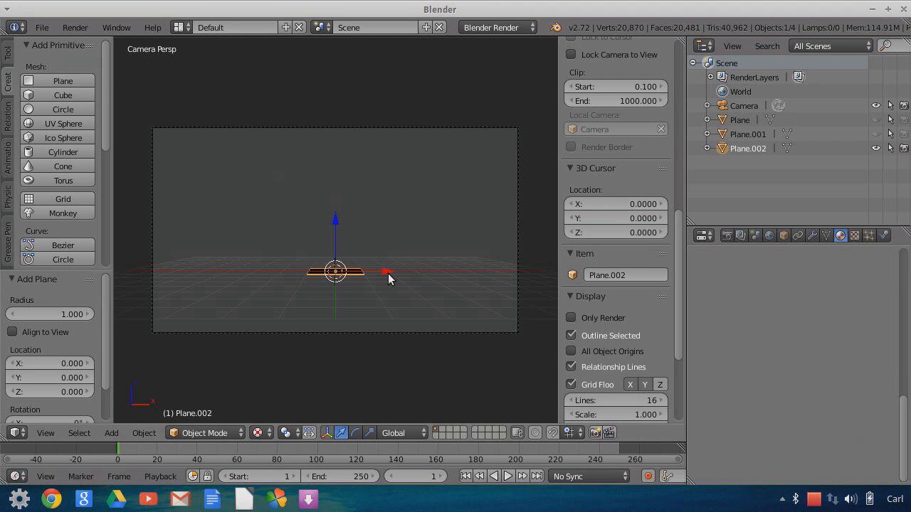
Step: Rotate the new plane 90 degrees about the global X axis so it stands upright, and leave the camera view
{"action": "key", "text": "r"}
{"action": "type", "text": "x"}
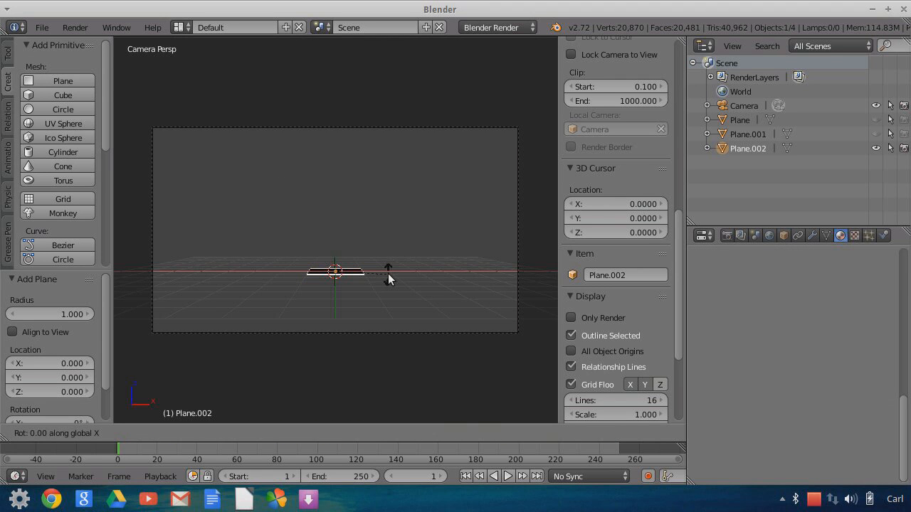
{"action": "type", "text": "90"}
{"action": "key", "text": "Return"}
{"action": "key", "text": "KP_0"}
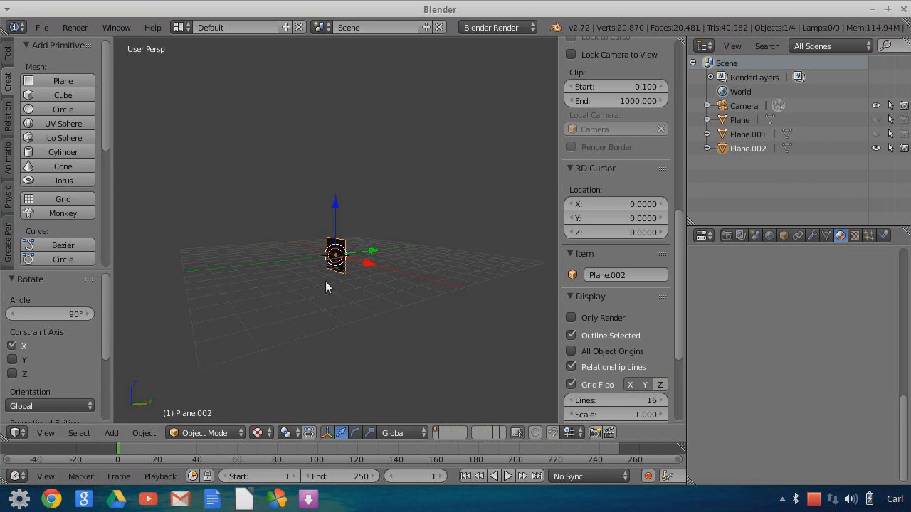
Step: Make the foreground plane visible and renderable again and look at both planes through the camera
{"action": "left_click", "coordinate": [876, 134]}
{"action": "left_click", "coordinate": [904, 134]}
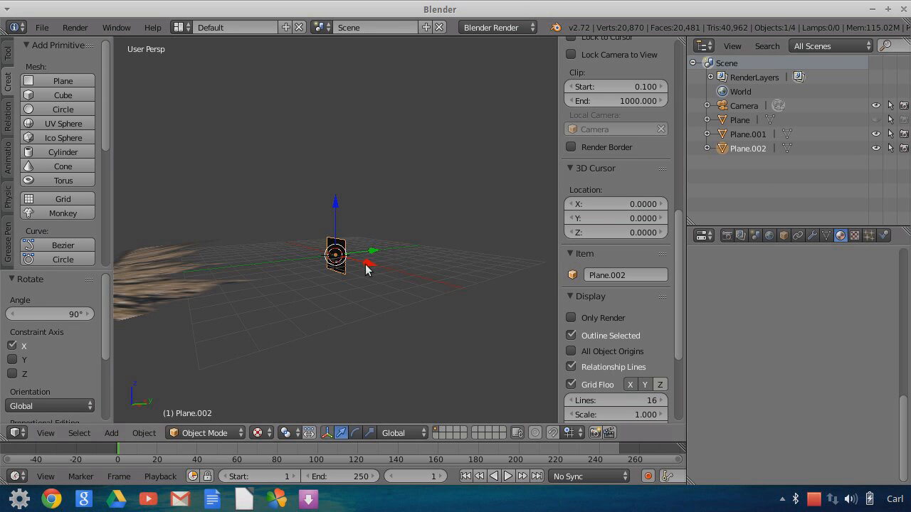
{"action": "middle_click_drag", "start_coordinate": [386, 261], "coordinate": [122, 251]}
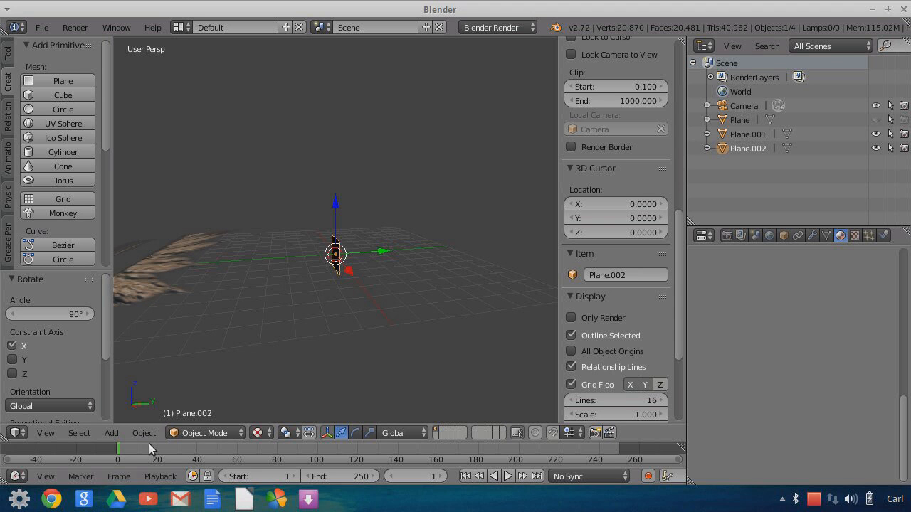
{"action": "left_click", "coordinate": [47, 433]}
{"action": "left_click", "coordinate": [69, 382]}
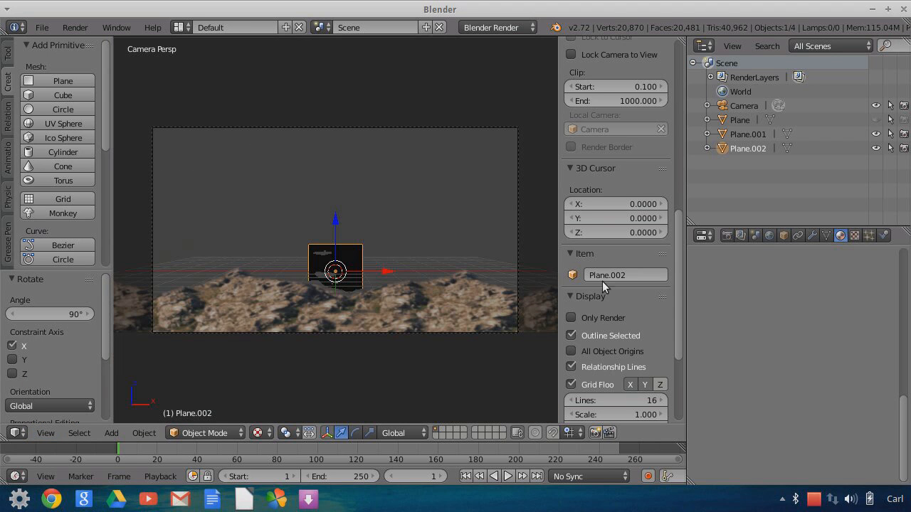
Step: Enlarge the upright plane and raise it about 1.44 units along Z so that it covers the whole camera frame
{"action": "key", "text": "s"}
{"action": "left_click", "coordinate": [471, 336]}
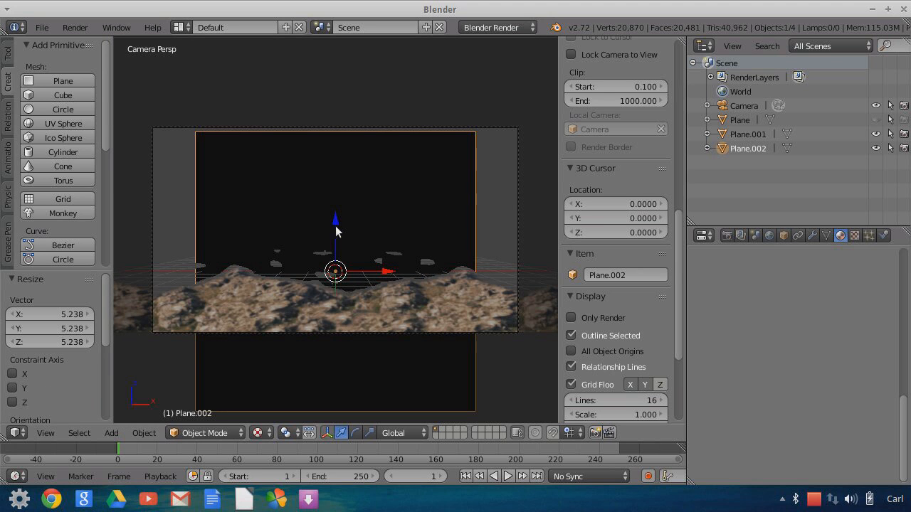
{"action": "left_click_drag", "start_coordinate": [336, 228], "coordinate": [335, 181]}
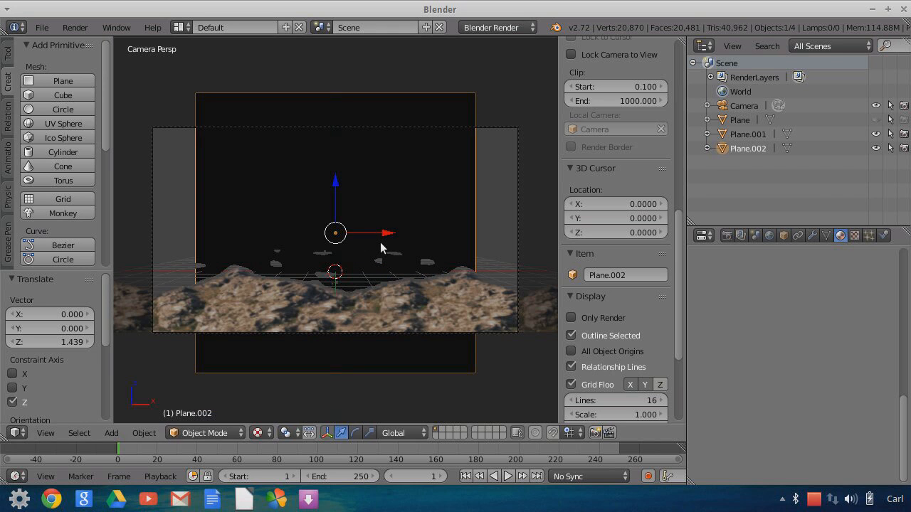
{"action": "key", "text": "s"}
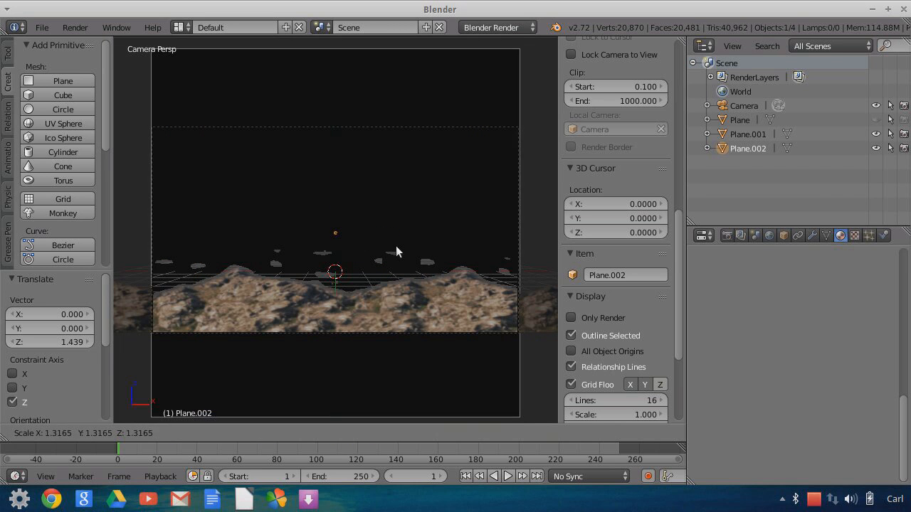
{"action": "left_click", "coordinate": [398, 246]}
Step: Subdivide the upright plane's mesh six times with one cut each and return to Object Mode
{"action": "key", "text": "Tab"}
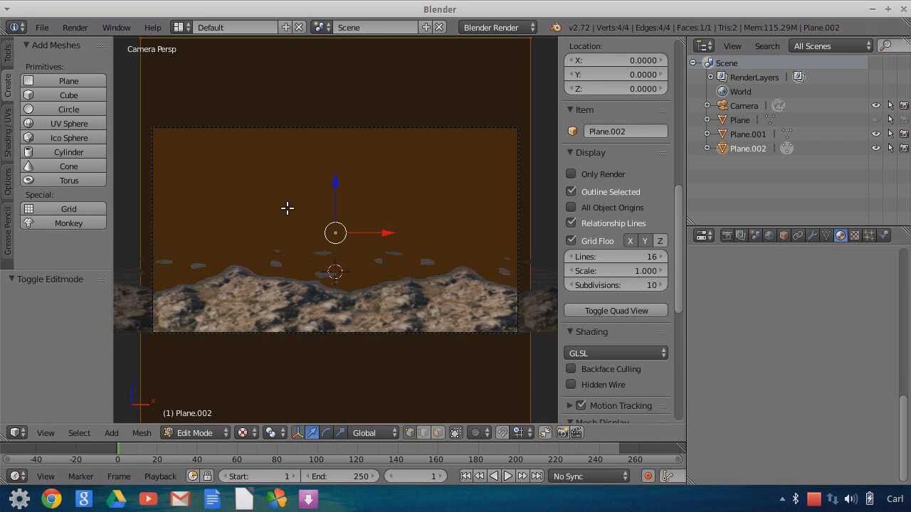
{"action": "left_click", "coordinate": [7, 54]}
{"action": "scroll", "coordinate": [69, 224], "scroll_direction": "down", "scroll_amount": 3}
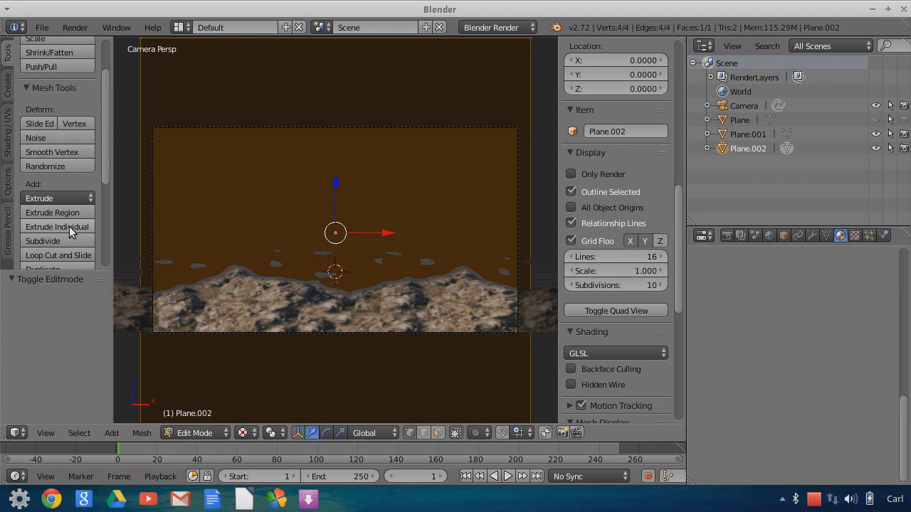
{"action": "left_click", "coordinate": [68, 239]}
{"action": "left_click", "coordinate": [69, 238]}
{"action": "left_click", "coordinate": [68, 238]}
{"action": "left_click", "coordinate": [68, 238]}
{"action": "left_click", "coordinate": [69, 238]}
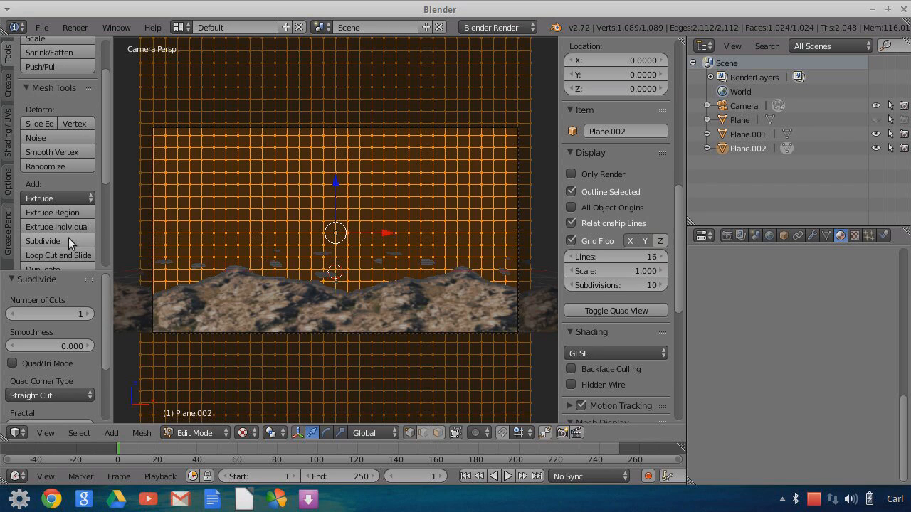
{"action": "left_click", "coordinate": [68, 237]}
{"action": "key", "text": "Tab"}
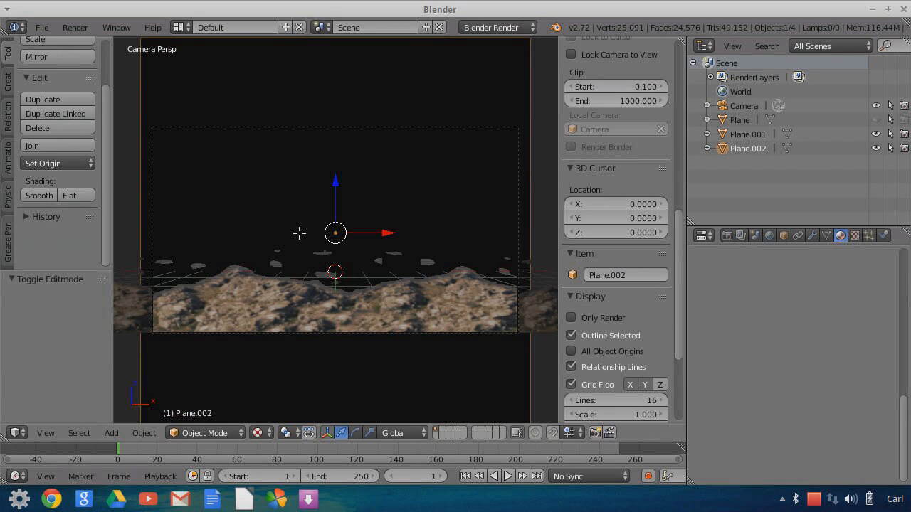
Step: Unwrap the whole subdivided plane with Project From View through the camera
{"action": "key", "text": "Tab"}
{"action": "left_click", "coordinate": [7, 132]}
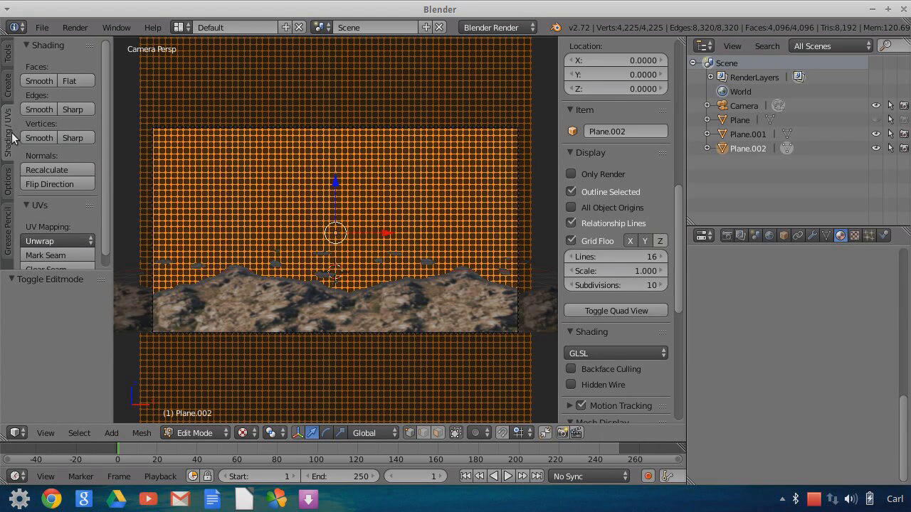
{"action": "left_click", "coordinate": [66, 228]}
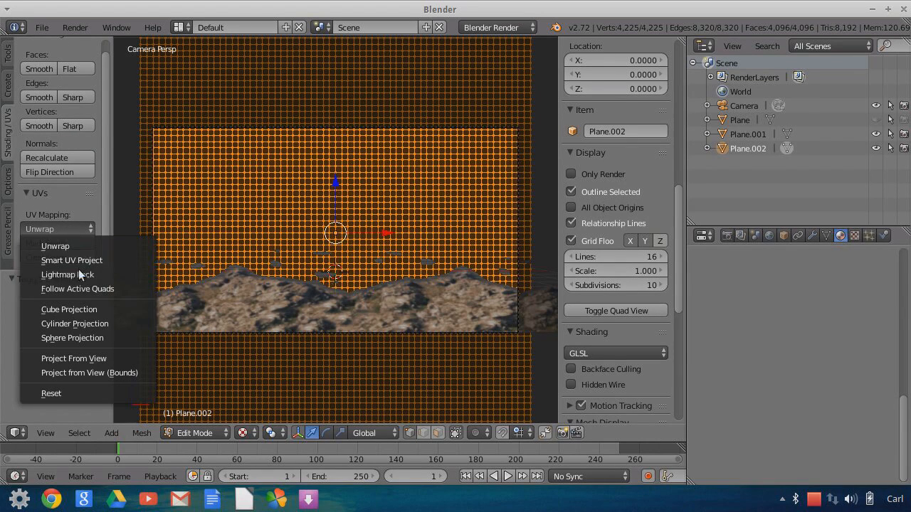
{"action": "left_click", "coordinate": [103, 357]}
{"action": "key", "text": "Tab"}
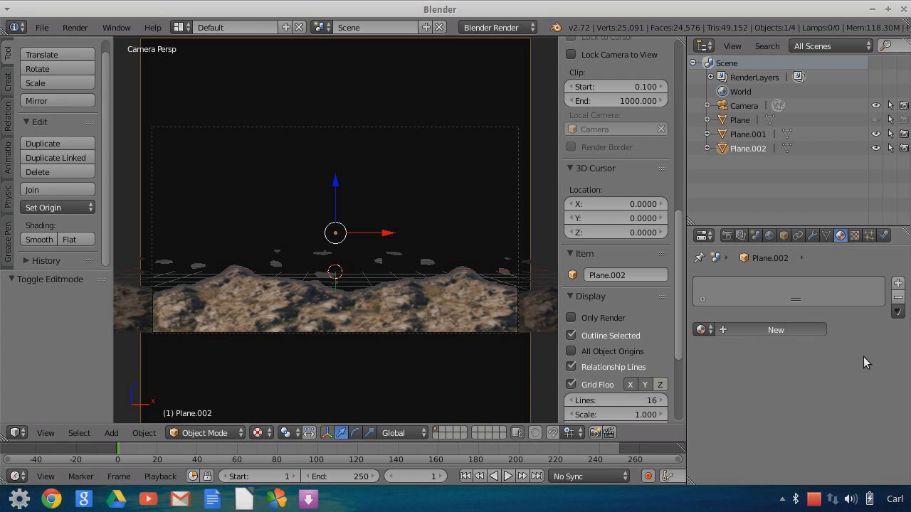
Step: Give the upright plane a new material and make it Shadeless
{"action": "left_click", "coordinate": [811, 330]}
{"action": "scroll", "coordinate": [820, 399], "scroll_direction": "down", "scroll_amount": 7}
{"action": "left_click", "coordinate": [803, 414]}
Step: Add a new texture to the material and load MidGroundMist.png from the FinalTextures folder as its image
{"action": "left_click", "coordinate": [855, 236]}
{"action": "scroll", "coordinate": [844, 394], "scroll_direction": "up", "scroll_amount": 7}
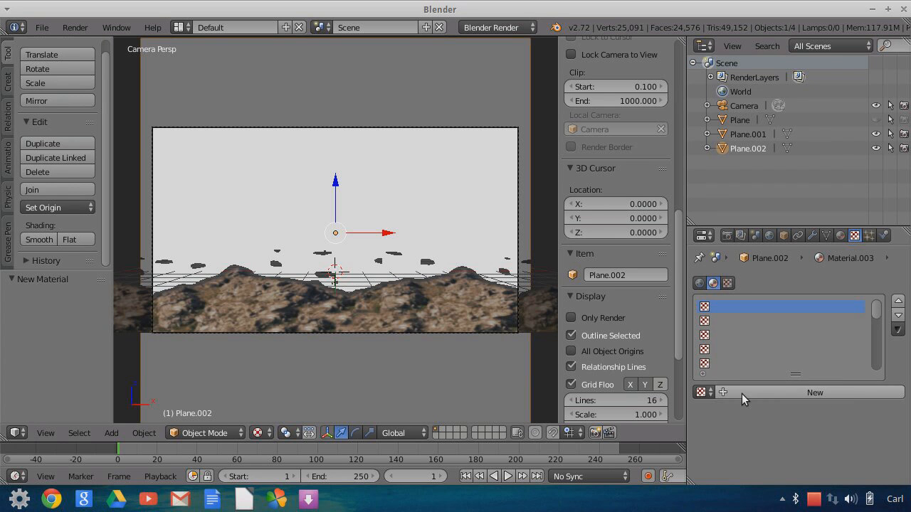
{"action": "left_click", "coordinate": [742, 394]}
{"action": "scroll", "coordinate": [845, 415], "scroll_direction": "down", "scroll_amount": 5}
{"action": "left_click", "coordinate": [847, 392]}
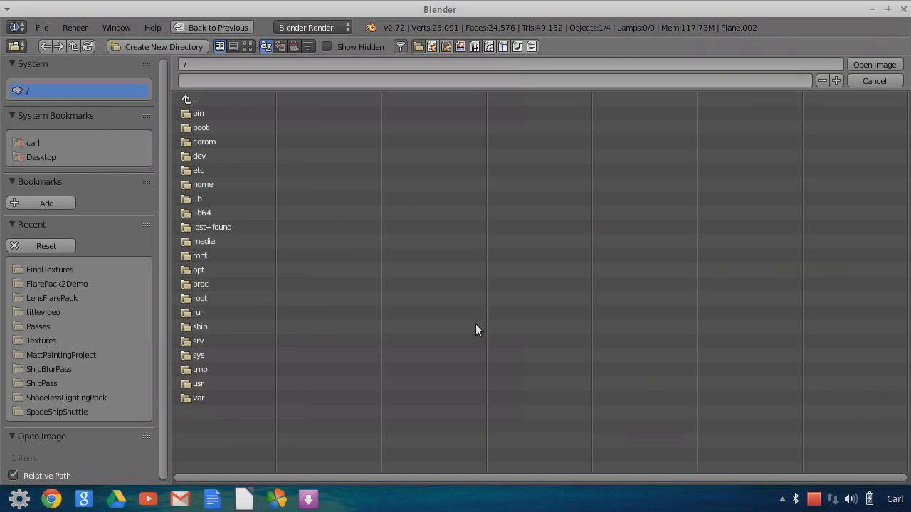
{"action": "left_click", "coordinate": [45, 270]}
{"action": "left_click", "coordinate": [248, 46]}
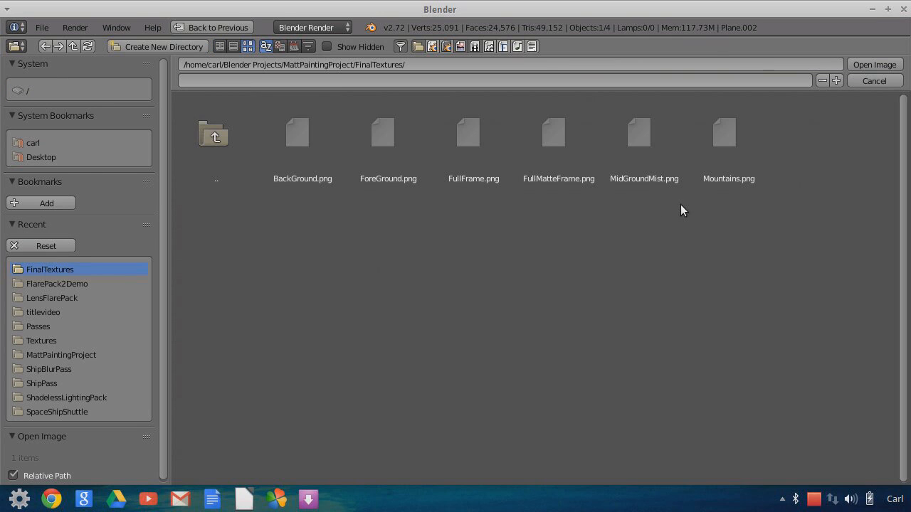
{"action": "left_click", "coordinate": [653, 137]}
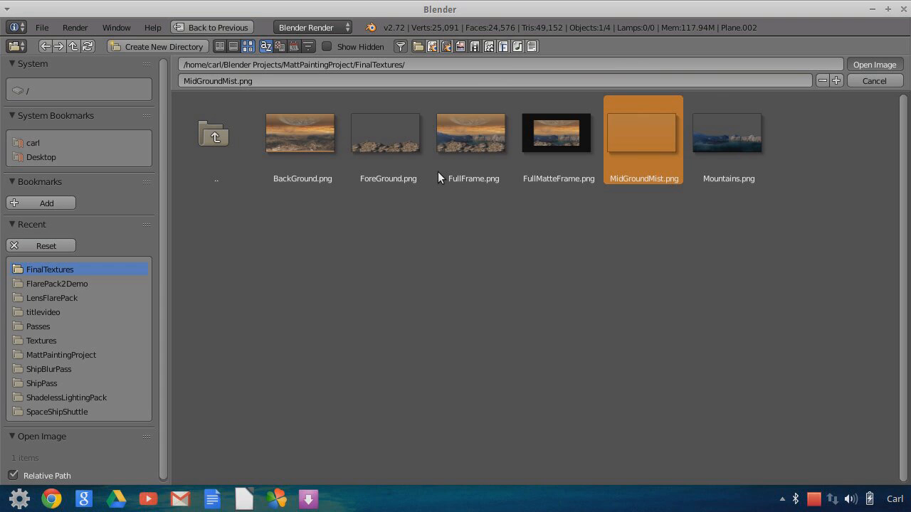
{"action": "key", "text": "Return"}
Step: Let the mist texture influence the material's diffuse Alpha as well as its color
{"action": "scroll", "coordinate": [827, 390], "scroll_direction": "down", "scroll_amount": 6}
{"action": "scroll", "coordinate": [826, 388], "scroll_direction": "down", "scroll_amount": 5}
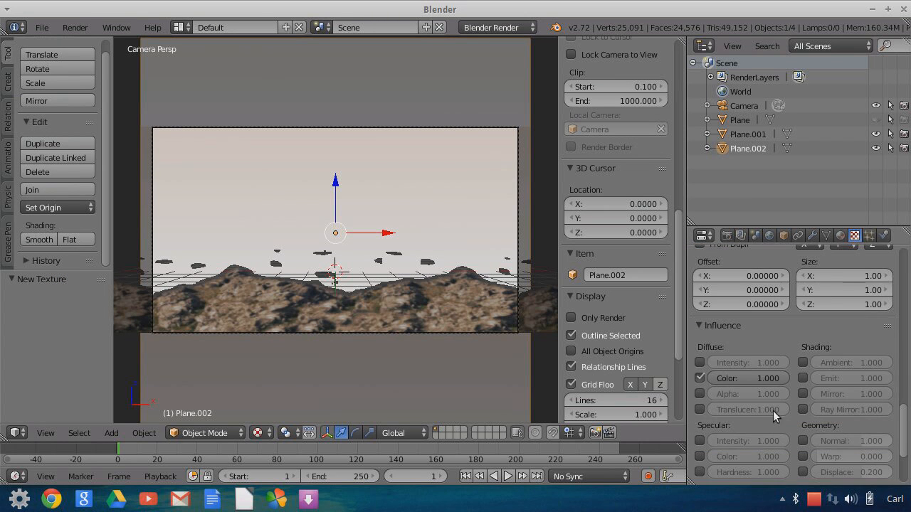
{"action": "left_click", "coordinate": [703, 394]}
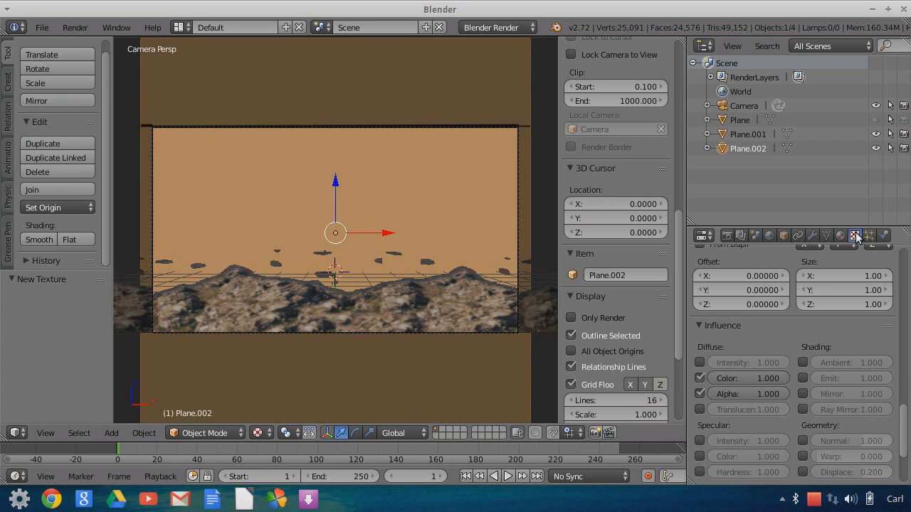
Step: Enable transparency with the Z Transparency method on the mist plane's material
{"action": "left_click", "coordinate": [841, 235]}
{"action": "scroll", "coordinate": [810, 390], "scroll_direction": "down", "scroll_amount": 10}
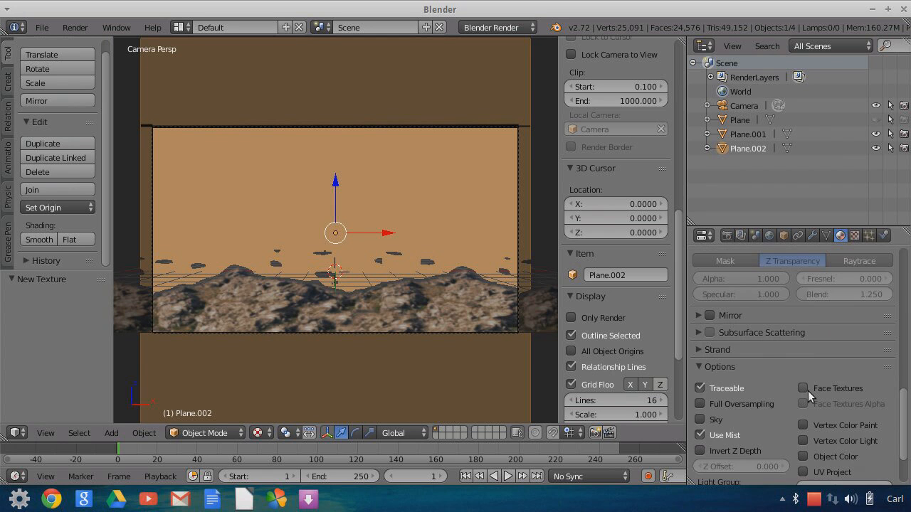
{"action": "scroll", "coordinate": [807, 391], "scroll_direction": "up", "scroll_amount": 7}
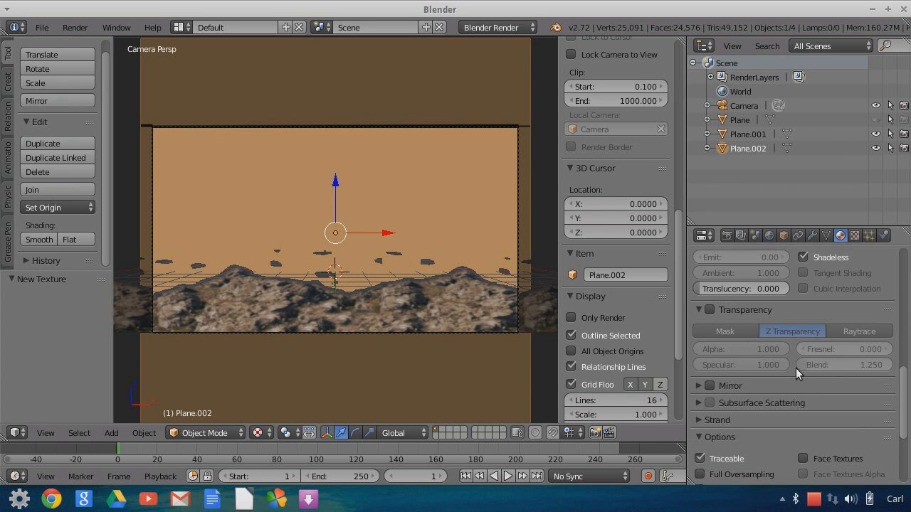
{"action": "left_click", "coordinate": [710, 395]}
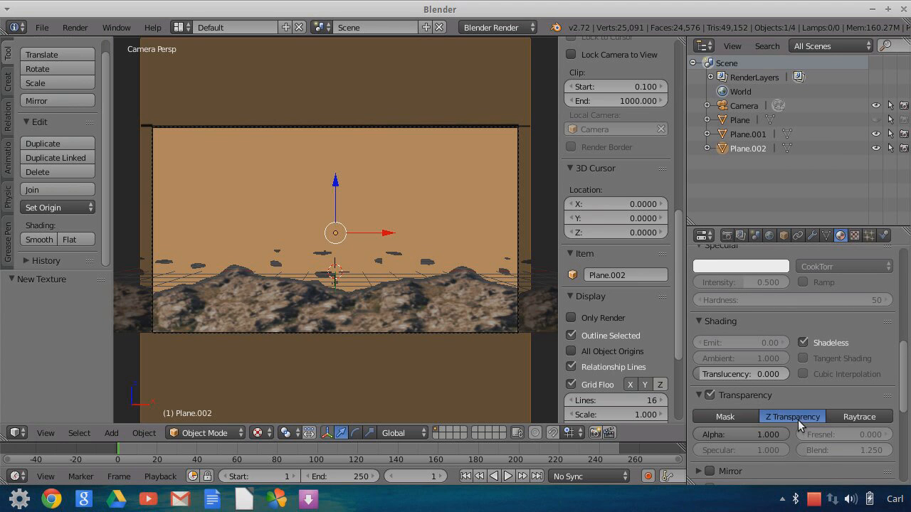
{"action": "scroll", "coordinate": [754, 406], "scroll_direction": "down", "scroll_amount": 2}
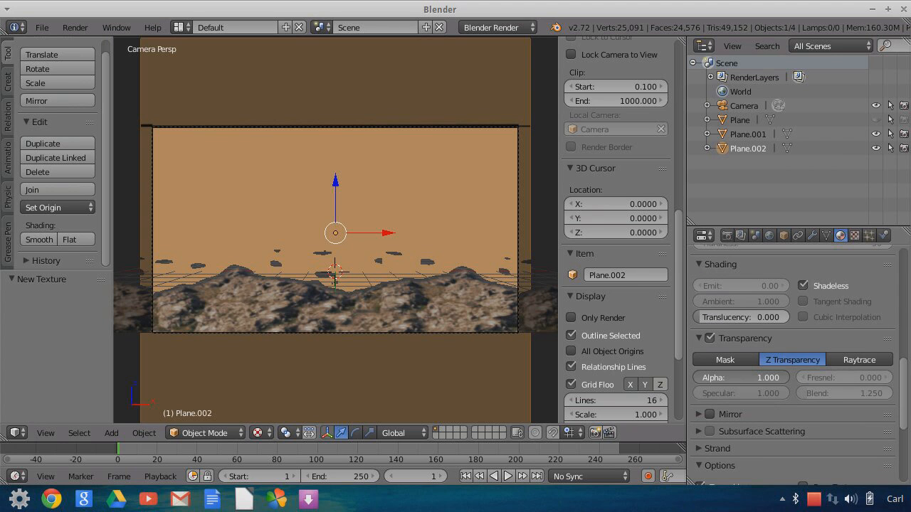
Step: Set the mist plane material's transparency Alpha to 0 and select the camera instead of the plane
{"action": "left_click_drag", "start_coordinate": [780, 380], "coordinate": [700, 381]}
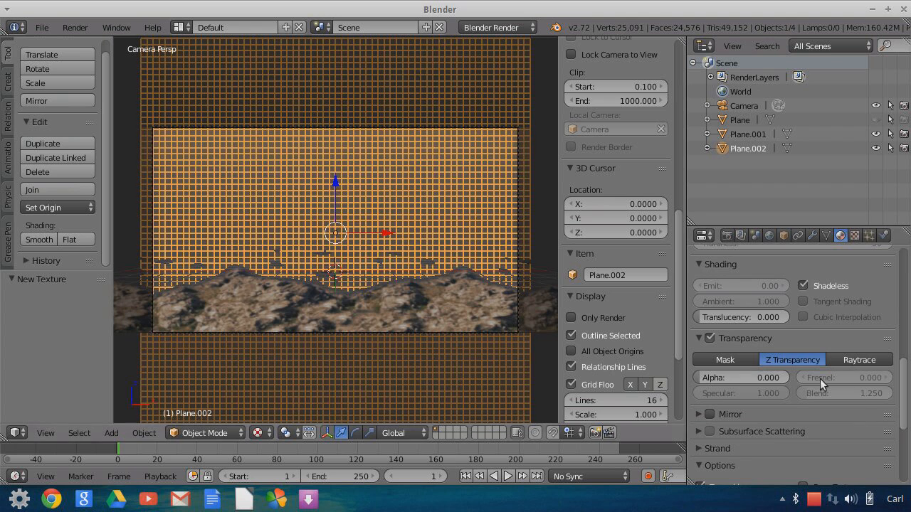
{"action": "left_click", "coordinate": [723, 107]}
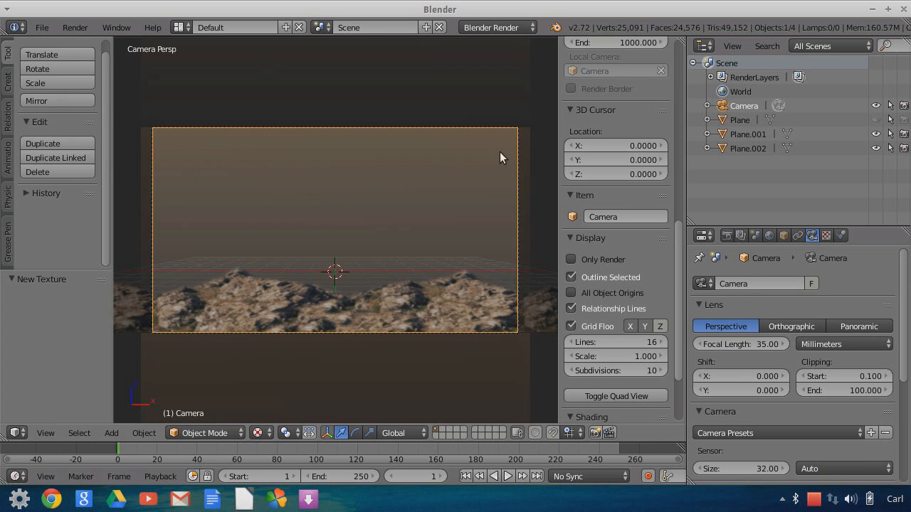
Step: Add a new plane, scale it up about 2.5 times and move it about 8.8 units along Y behind the mist plane
{"action": "middle_click_drag", "start_coordinate": [519, 256], "coordinate": [445, 272]}
{"action": "scroll", "coordinate": [449, 272], "scroll_direction": "down", "scroll_amount": 3}
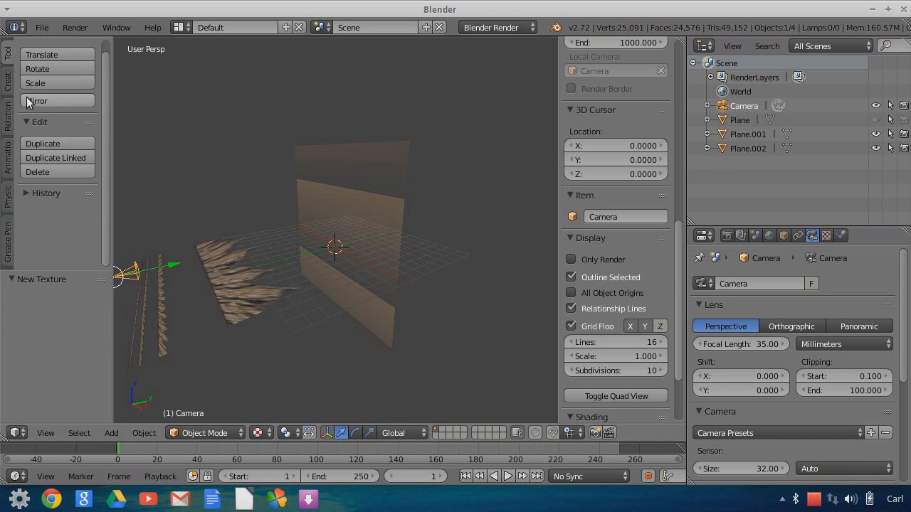
{"action": "left_click", "coordinate": [9, 81]}
{"action": "left_click", "coordinate": [57, 81]}
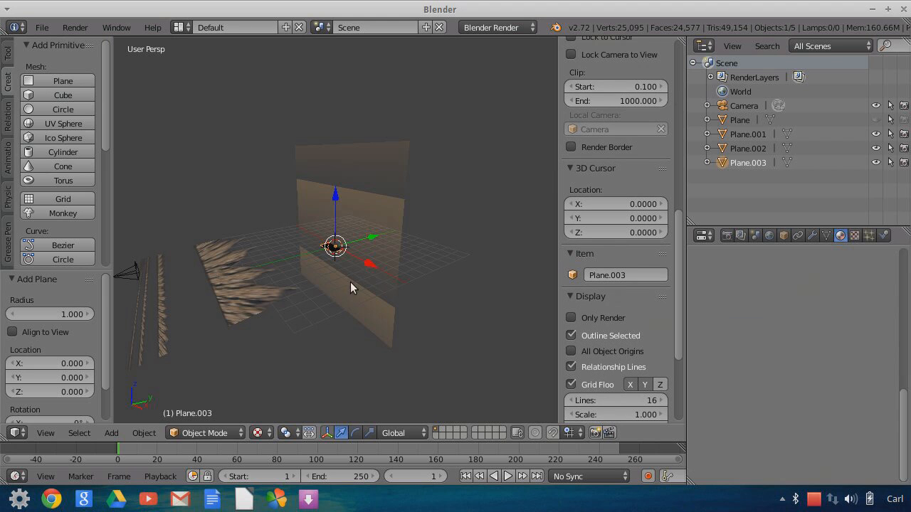
{"action": "key", "text": "s"}
{"action": "left_click", "coordinate": [456, 335]}
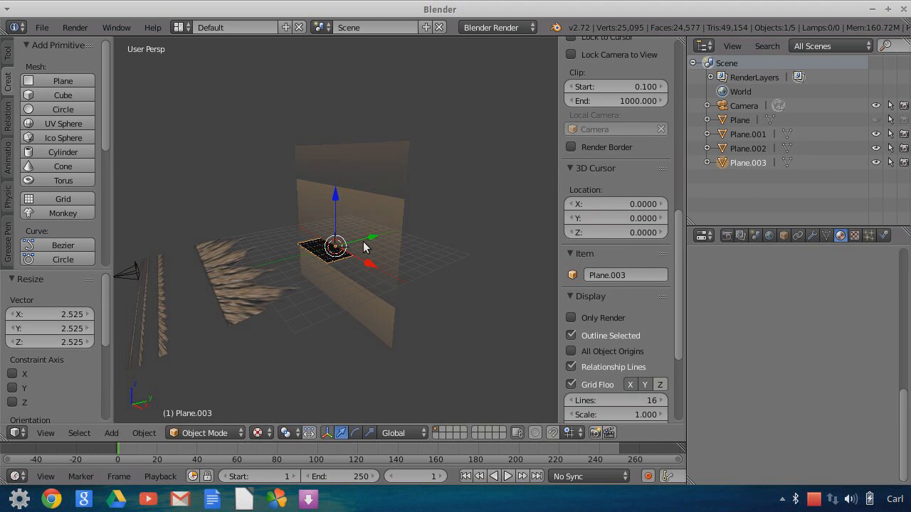
{"action": "key", "text": "g"}
{"action": "key", "text": "y"}
{"action": "left_click", "coordinate": [436, 231]}
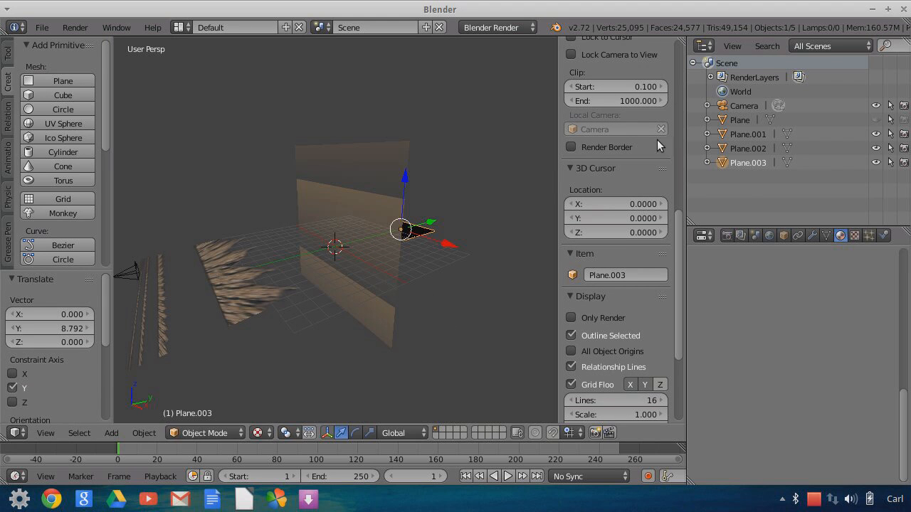
Step: Hide Plane.002 and Plane.001 and look through the camera
{"action": "left_click", "coordinate": [876, 148]}
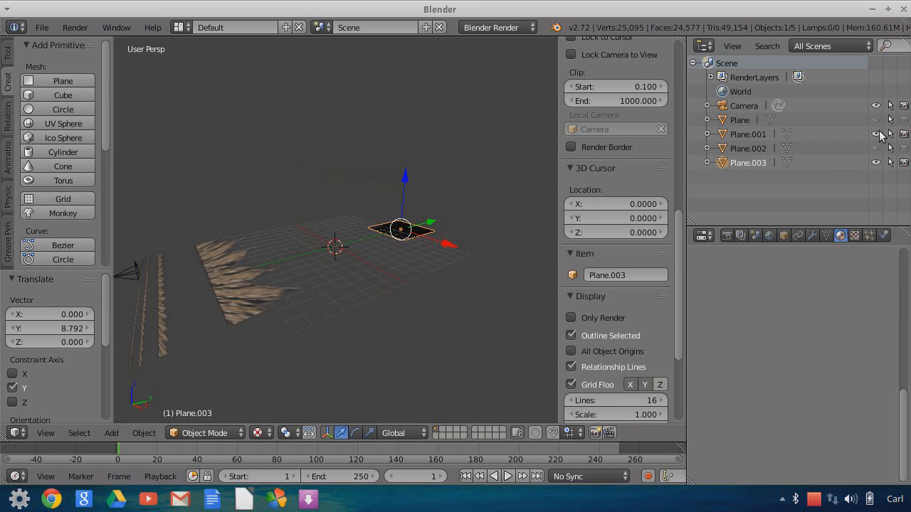
{"action": "left_click", "coordinate": [876, 133]}
{"action": "left_click", "coordinate": [45, 433]}
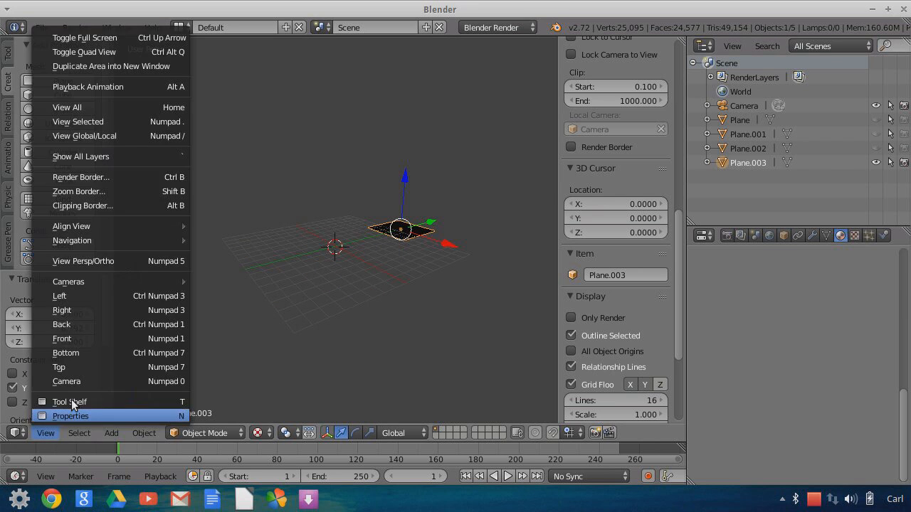
{"action": "left_click", "coordinate": [57, 379]}
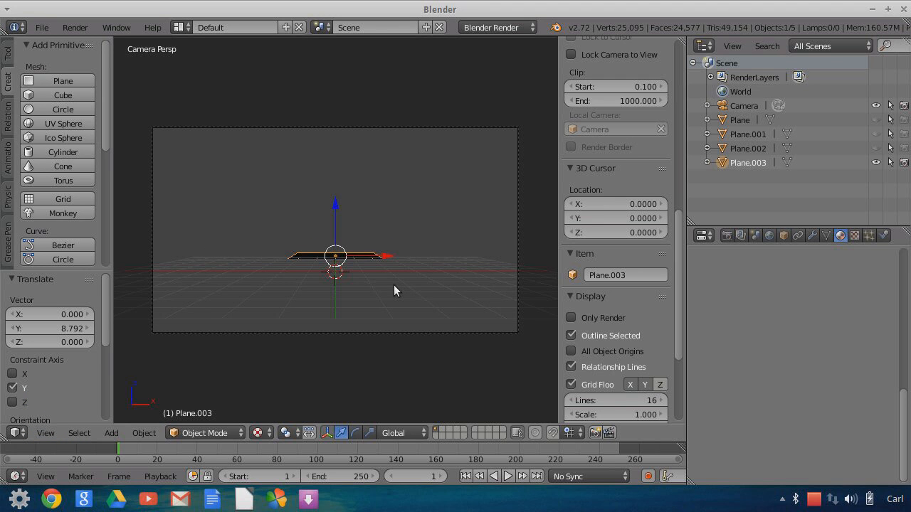
Step: Widen the new plane along X past the camera frame, enlarge it overall, and stretch it about 1.67 times along Y
{"action": "key", "text": "s"}
{"action": "key", "text": "x"}
{"action": "left_click", "coordinate": [491, 306]}
{"action": "key", "text": "s"}
{"action": "left_click", "coordinate": [409, 298]}
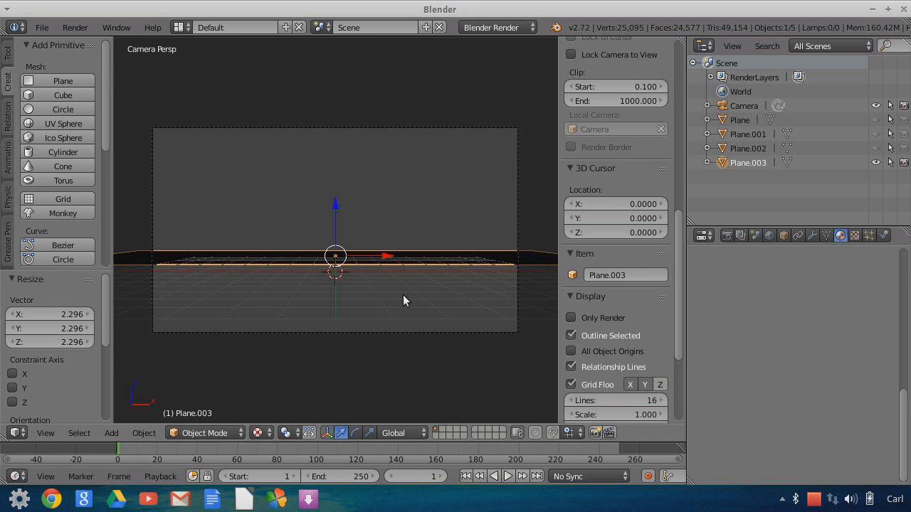
{"action": "key", "text": "s"}
{"action": "left_click", "coordinate": [404, 296]}
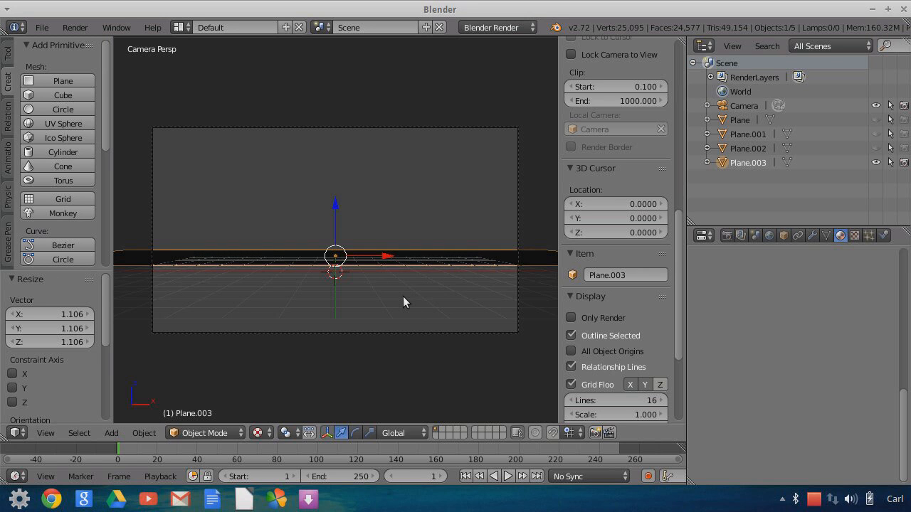
{"action": "key", "text": "s"}
{"action": "key", "text": "y"}
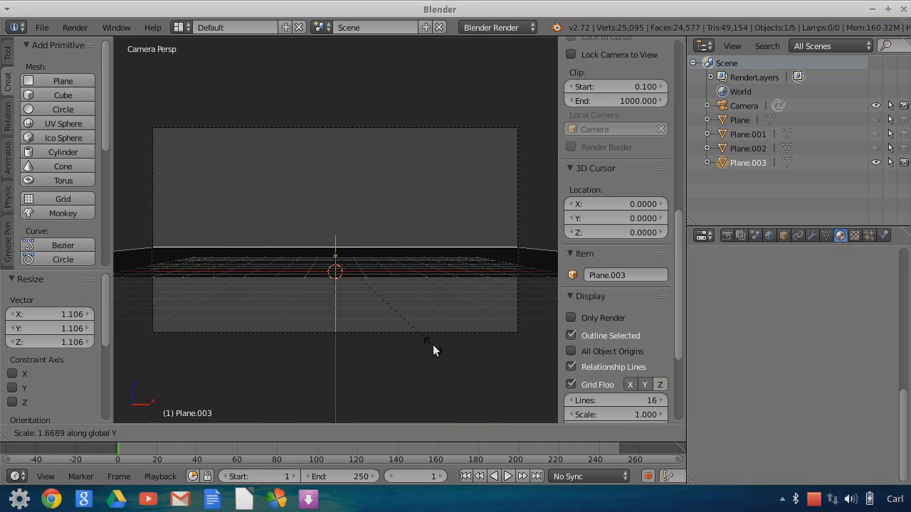
{"action": "left_click", "coordinate": [433, 346]}
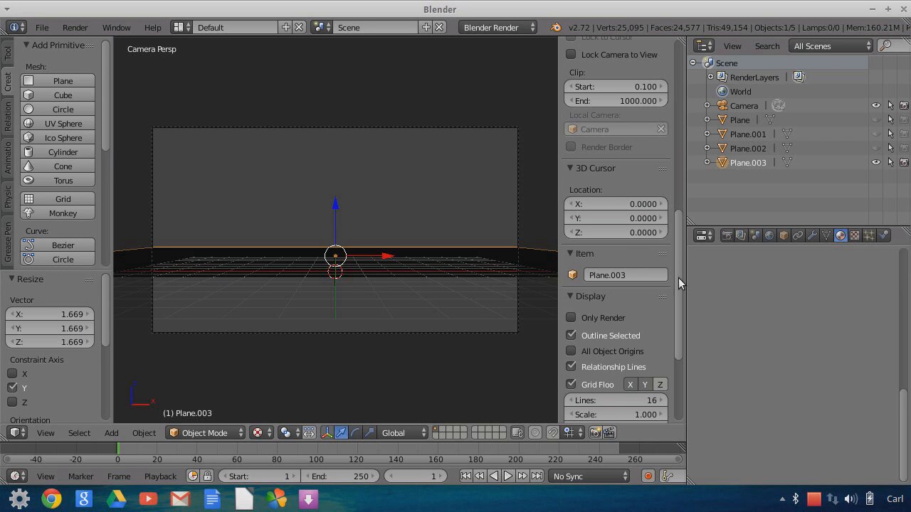
Step: Enable background images for the viewport and add an empty image entry
{"action": "scroll", "coordinate": [583, 342], "scroll_direction": "down", "scroll_amount": 5}
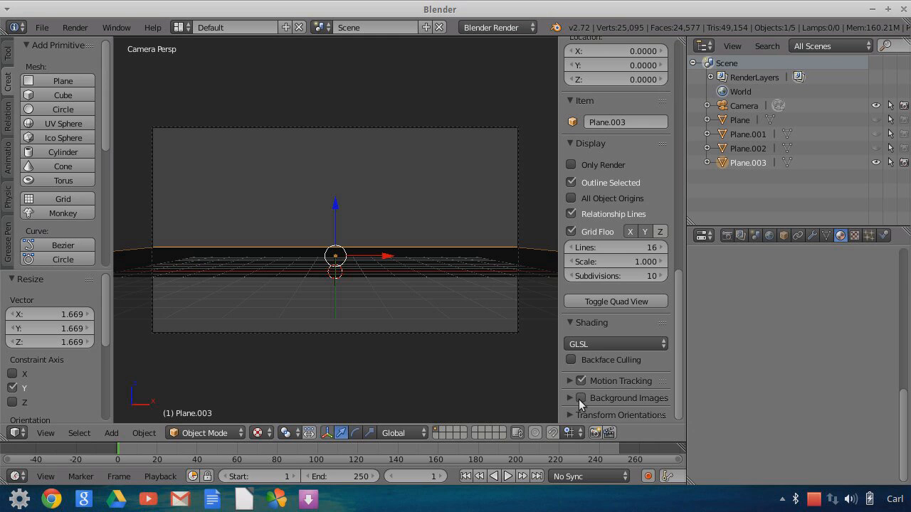
{"action": "left_click", "coordinate": [580, 397]}
{"action": "left_click", "coordinate": [567, 399]}
{"action": "scroll", "coordinate": [644, 366], "scroll_direction": "down", "scroll_amount": 1}
{"action": "left_click", "coordinate": [626, 392]}
{"action": "scroll", "coordinate": [637, 377], "scroll_direction": "down", "scroll_amount": 3}
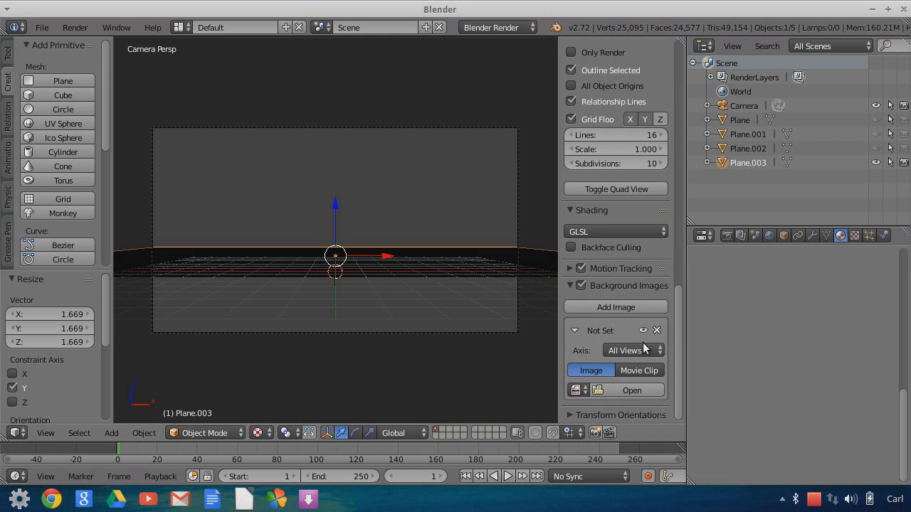
Step: Load Mountains.png from the FinalTextures folder as the background image and display it in front of the objects
{"action": "left_click", "coordinate": [632, 390]}
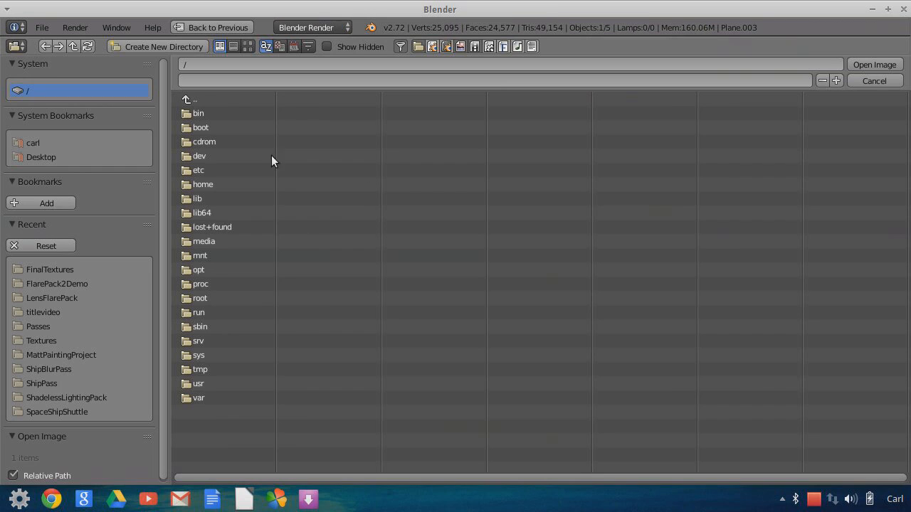
{"action": "left_click", "coordinate": [49, 269]}
{"action": "left_click", "coordinate": [248, 47]}
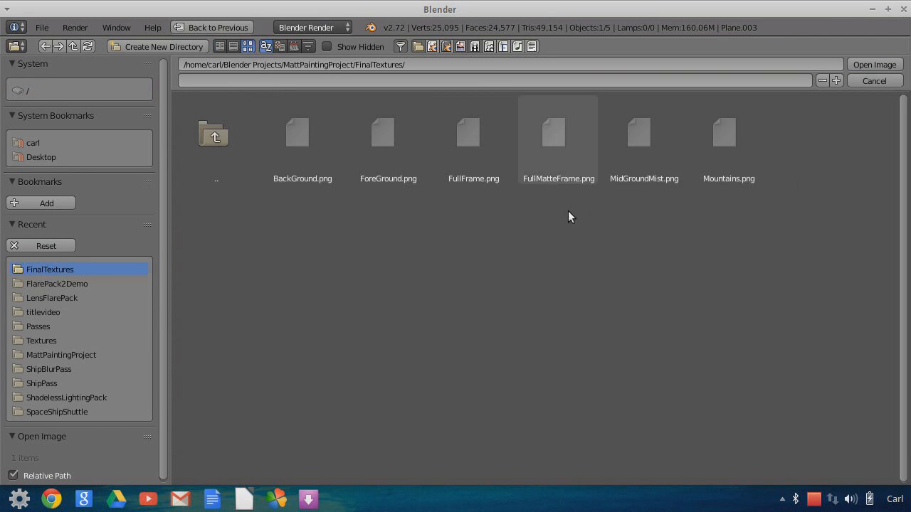
{"action": "left_click", "coordinate": [728, 148]}
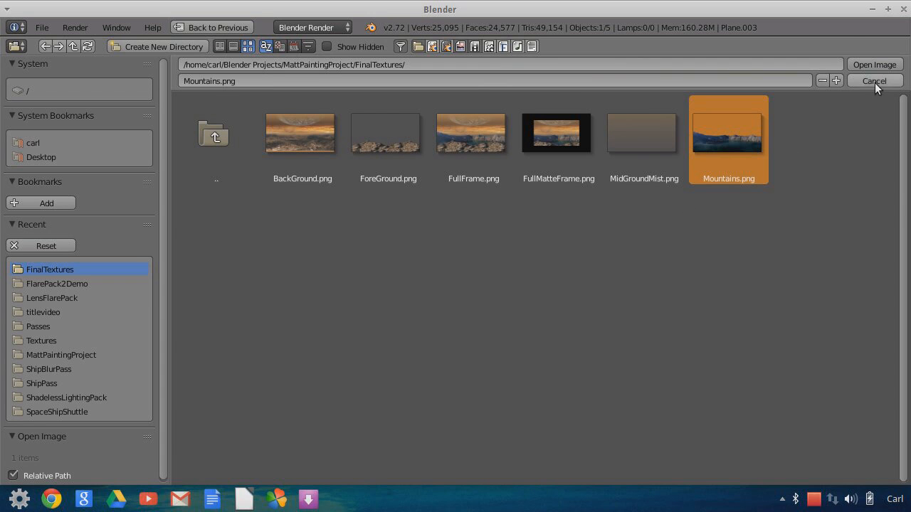
{"action": "left_click", "coordinate": [869, 67]}
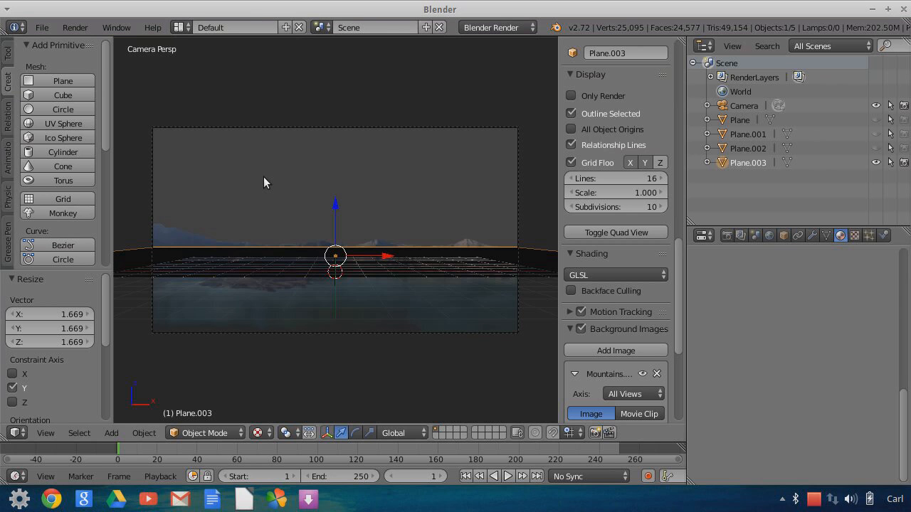
{"action": "scroll", "coordinate": [642, 402], "scroll_direction": "down", "scroll_amount": 6}
{"action": "left_click", "coordinate": [640, 390]}
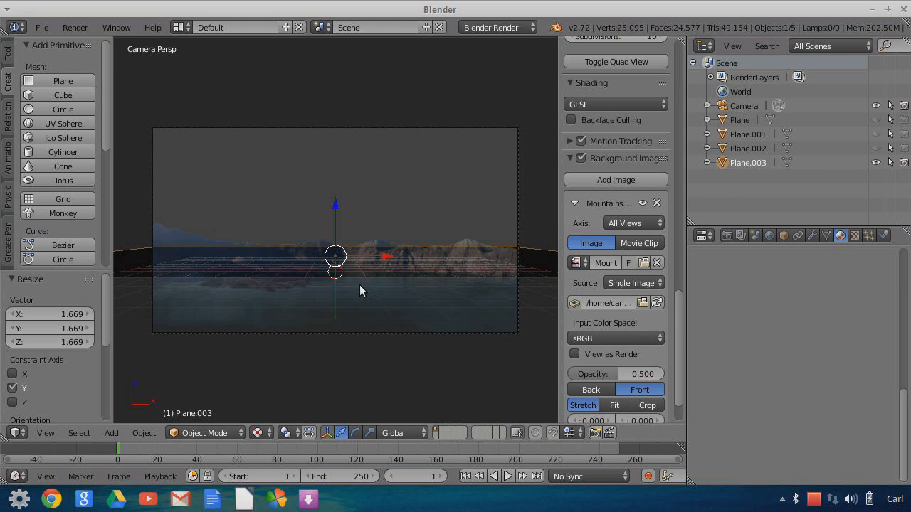
Step: Scale the ground plane up about 1.85 times and unhide the mist plane, Plane.002
{"action": "key", "text": "s"}
{"action": "left_click", "coordinate": [389, 299]}
{"action": "middle_click_drag", "start_coordinate": [389, 300], "coordinate": [317, 300]}
{"action": "left_click", "coordinate": [877, 148]}
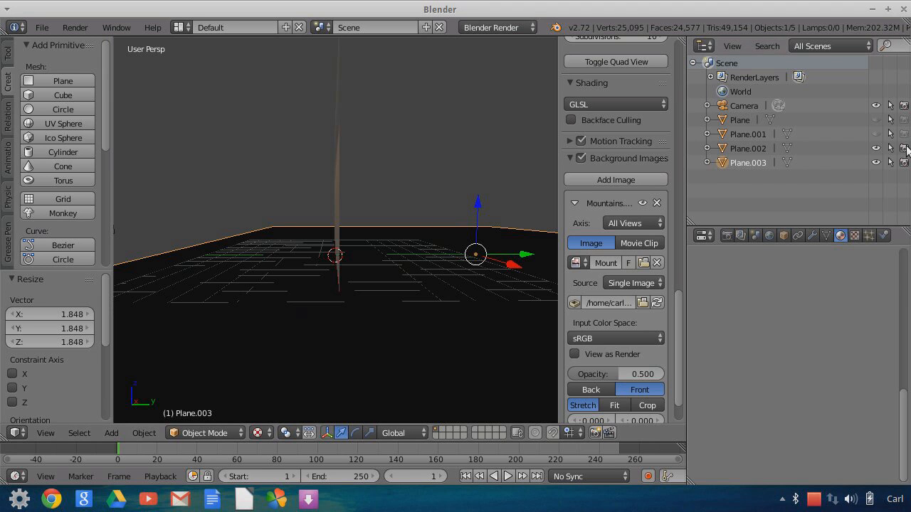
Step: Move the ground plane back along Y by about 7.9 and another 3.6 units so it starts behind the mist plane
{"action": "middle_click_drag", "start_coordinate": [516, 200], "coordinate": [427, 228]}
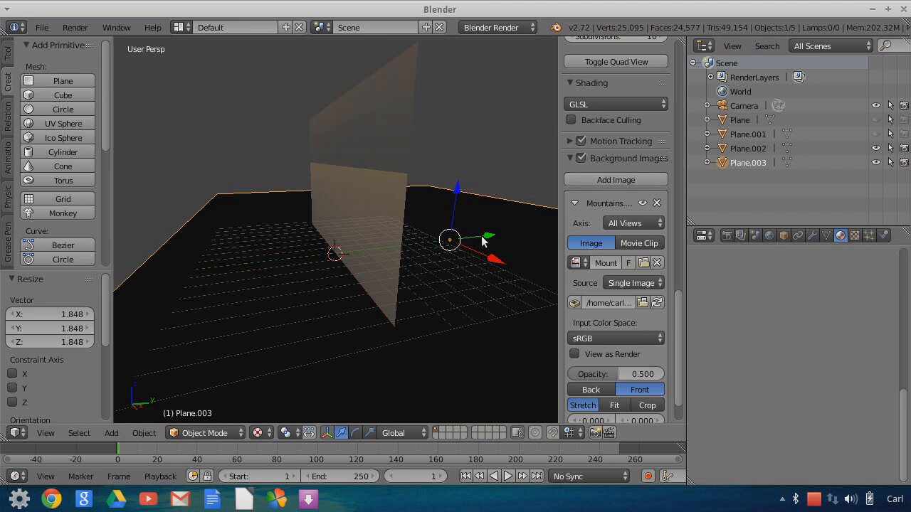
{"action": "key", "text": "g"}
{"action": "key", "text": "y"}
{"action": "left_click", "coordinate": [126, 223]}
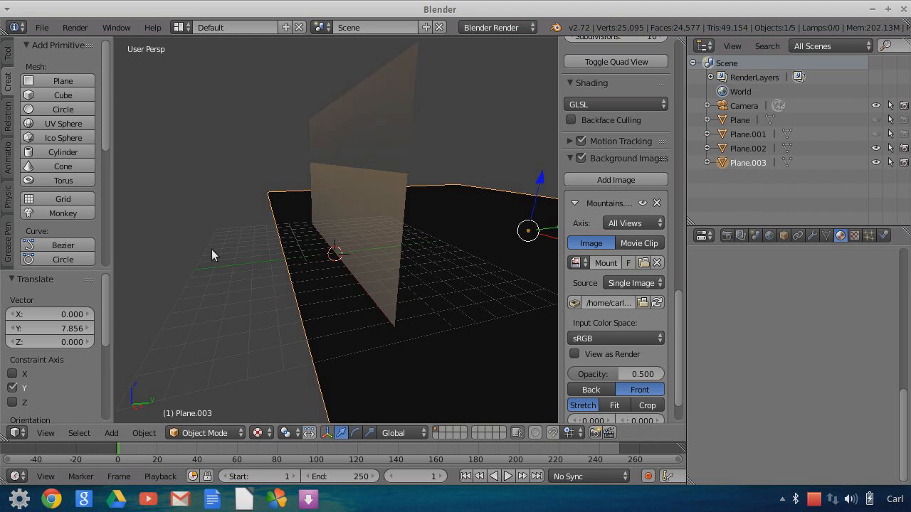
{"action": "scroll", "coordinate": [344, 258], "scroll_direction": "down", "scroll_amount": 2}
{"action": "left_click_drag", "start_coordinate": [518, 228], "coordinate": [542, 223]}
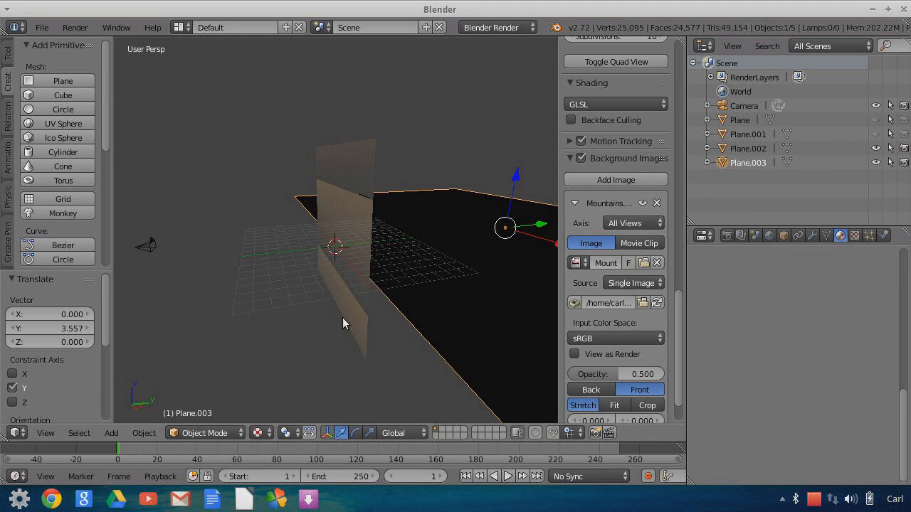
Step: From the camera view with Plane.002 hidden, lower the ground plane along Z by about 2.8 and another 1.4 units
{"action": "left_click", "coordinate": [46, 433]}
{"action": "left_click", "coordinate": [63, 379]}
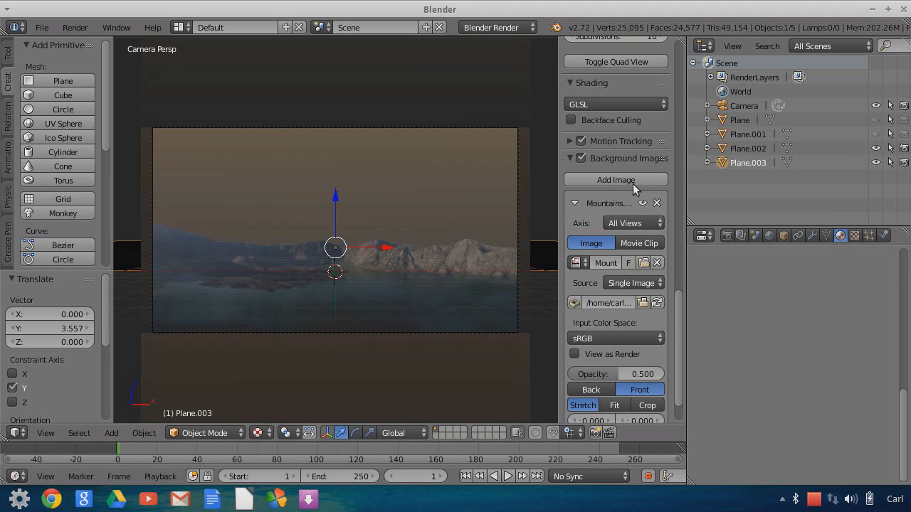
{"action": "left_click", "coordinate": [876, 162]}
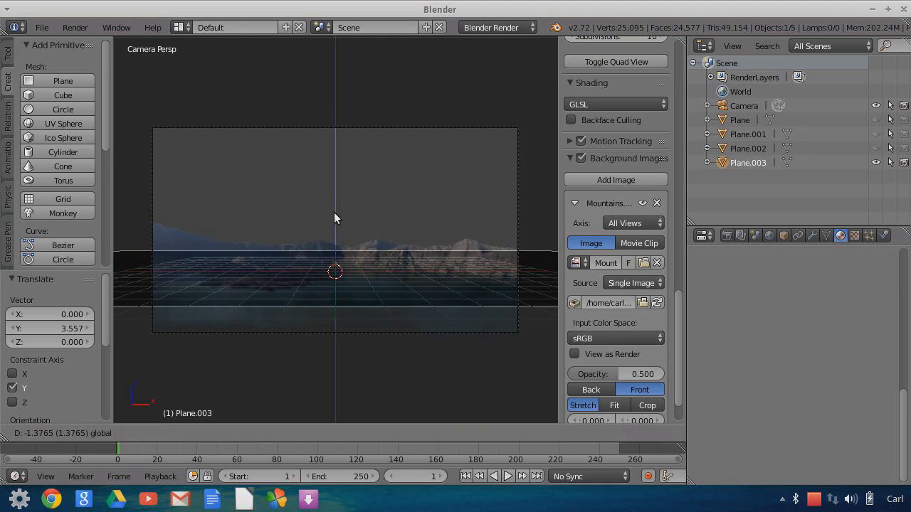
{"action": "key", "text": "z"}
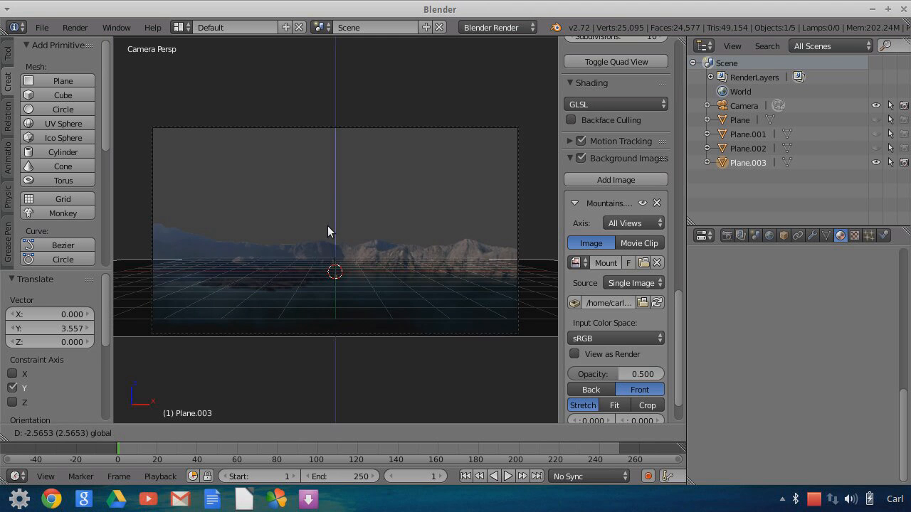
{"action": "left_click", "coordinate": [378, 299]}
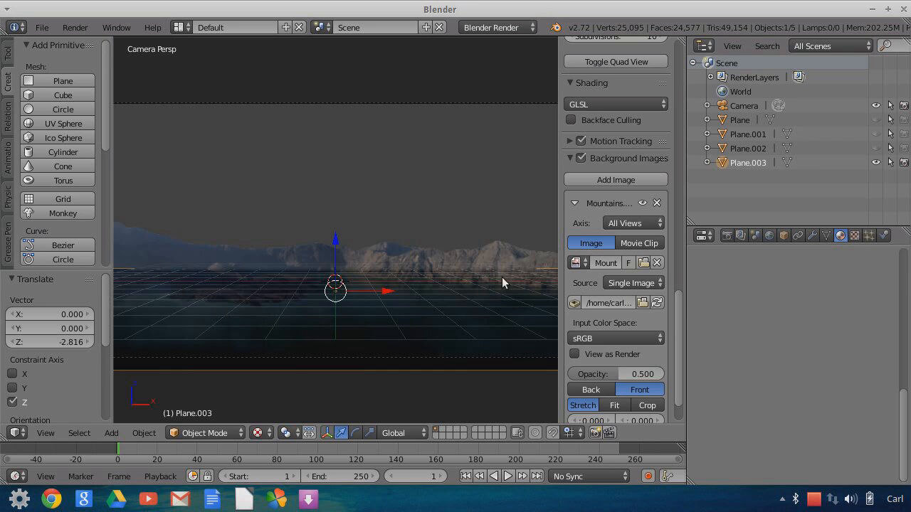
{"action": "left_click_drag", "start_coordinate": [335, 247], "coordinate": [351, 267]}
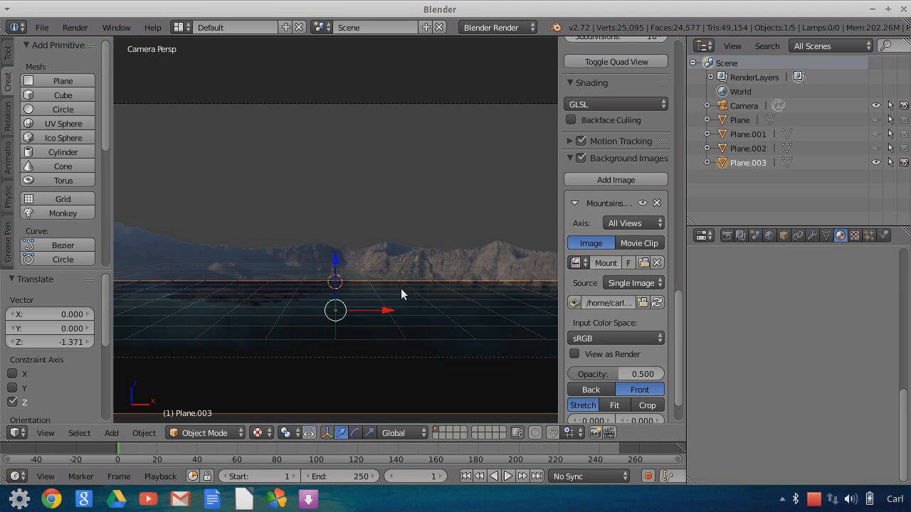
Step: Duplicate the ground plane in place and rotate the copy 90° about the X axis
{"action": "scroll", "coordinate": [401, 289], "scroll_direction": "down", "scroll_amount": 3}
{"action": "middle_click_drag", "start_coordinate": [505, 282], "coordinate": [485, 302]}
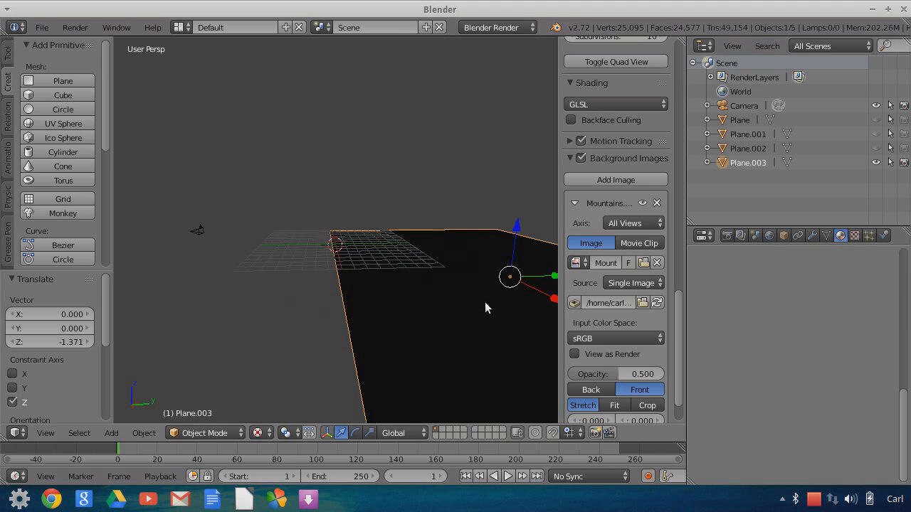
{"action": "scroll", "coordinate": [486, 308], "scroll_direction": "down", "scroll_amount": 4}
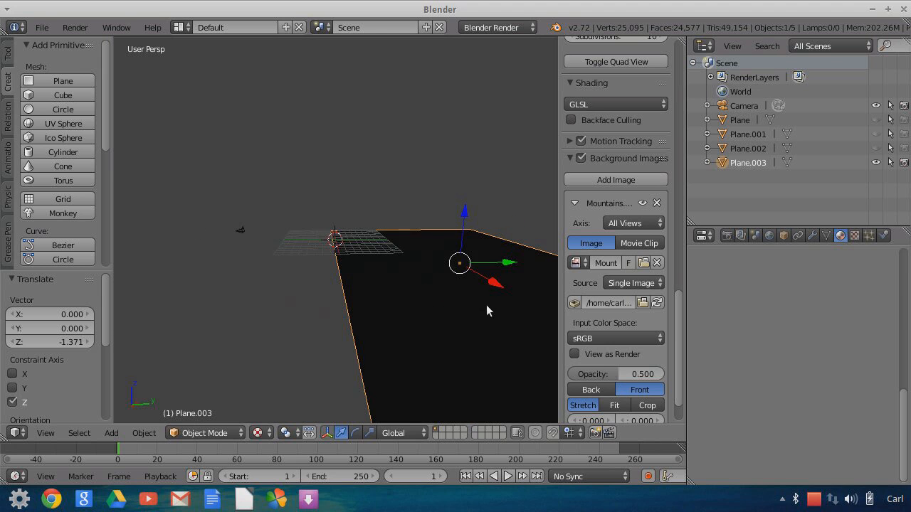
{"action": "key", "text": "shift+d"}
{"action": "right_click", "coordinate": [442, 293]}
{"action": "type", "text": "rx"}
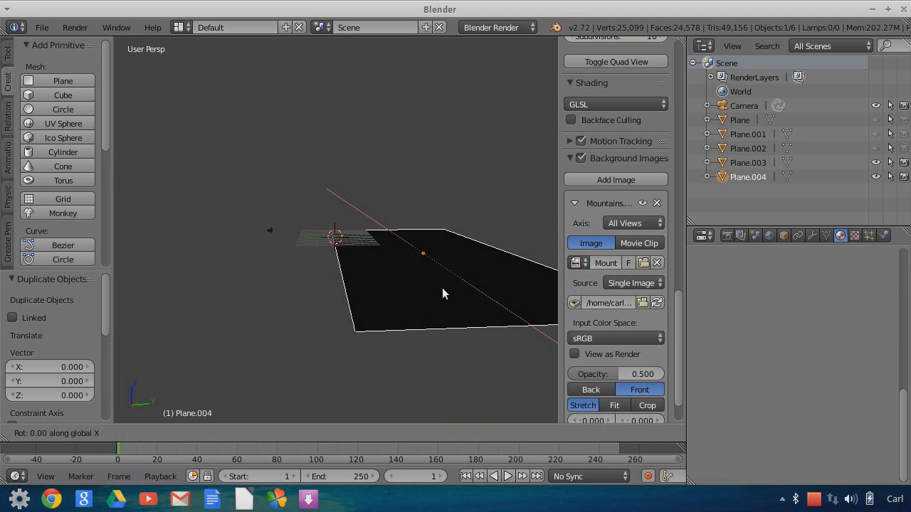
{"action": "type", "text": "90"}
{"action": "key", "text": "Return"}
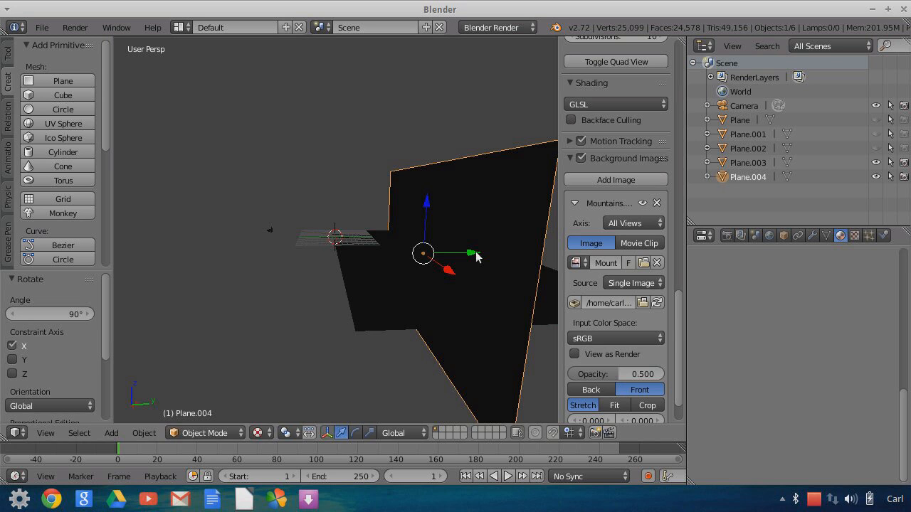
Step: Move the upright copy back along Y to the far edge of the ground plane
{"action": "key", "text": "g"}
{"action": "key", "text": "y"}
{"action": "left_click_drag", "start_coordinate": [528, 247], "coordinate": [544, 252]}
{"action": "scroll", "coordinate": [539, 260], "scroll_direction": "down", "scroll_amount": 2}
{"action": "middle_click_drag", "start_coordinate": [539, 260], "coordinate": [487, 263]}
{"action": "left_click_drag", "start_coordinate": [500, 251], "coordinate": [506, 270]}
{"action": "middle_click_drag", "start_coordinate": [506, 269], "coordinate": [513, 249]}
{"action": "left_click_drag", "start_coordinate": [512, 249], "coordinate": [518, 244]}
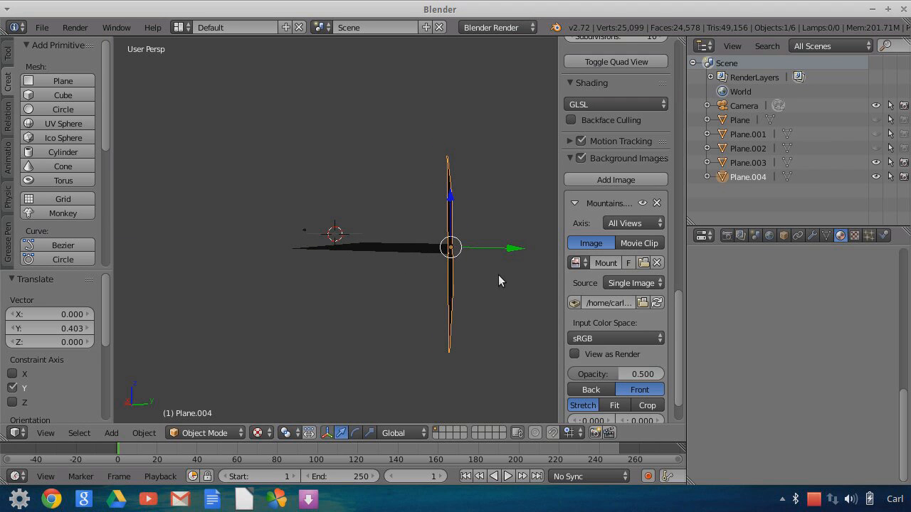
Step: From the camera view, raise the upright plane about 6.8 and another 1.35 units along Z, and scale it to about 0.71 along Z
{"action": "left_click", "coordinate": [45, 433]}
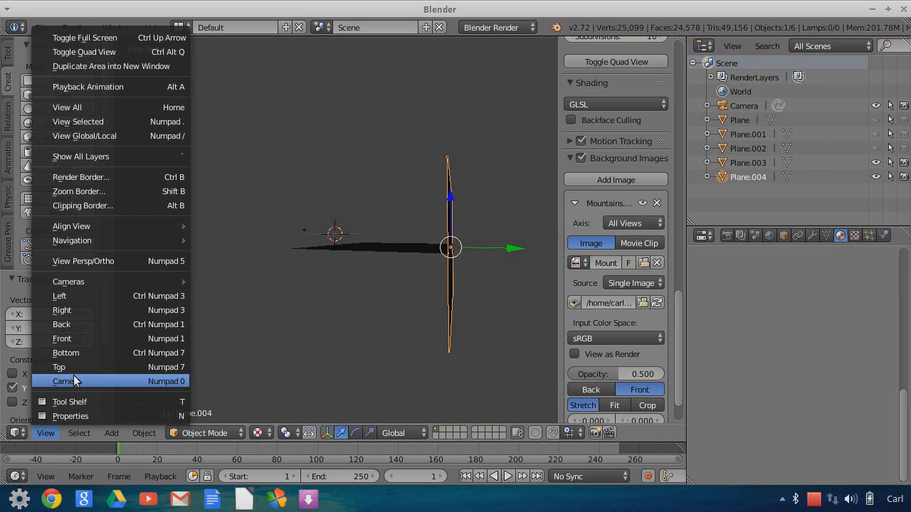
{"action": "left_click", "coordinate": [71, 378]}
{"action": "left_click_drag", "start_coordinate": [336, 214], "coordinate": [347, 174]}
{"action": "key", "text": "s"}
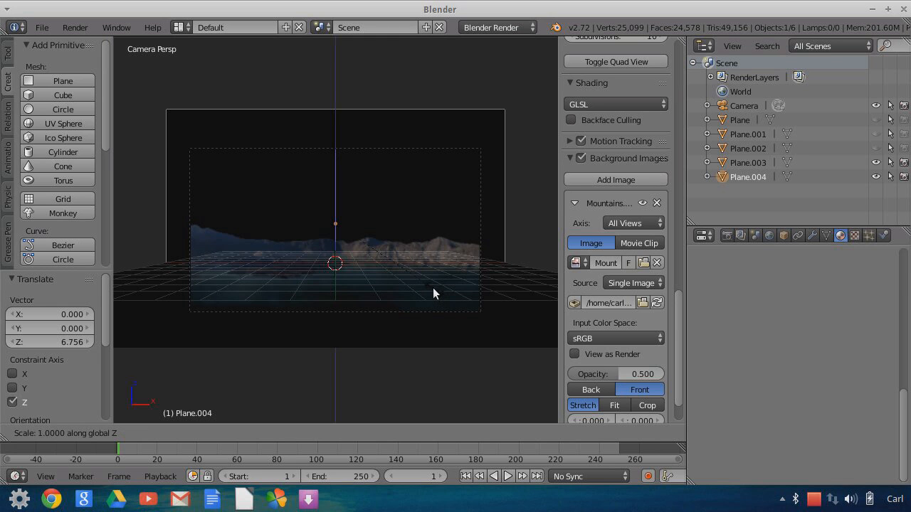
{"action": "key", "text": "z"}
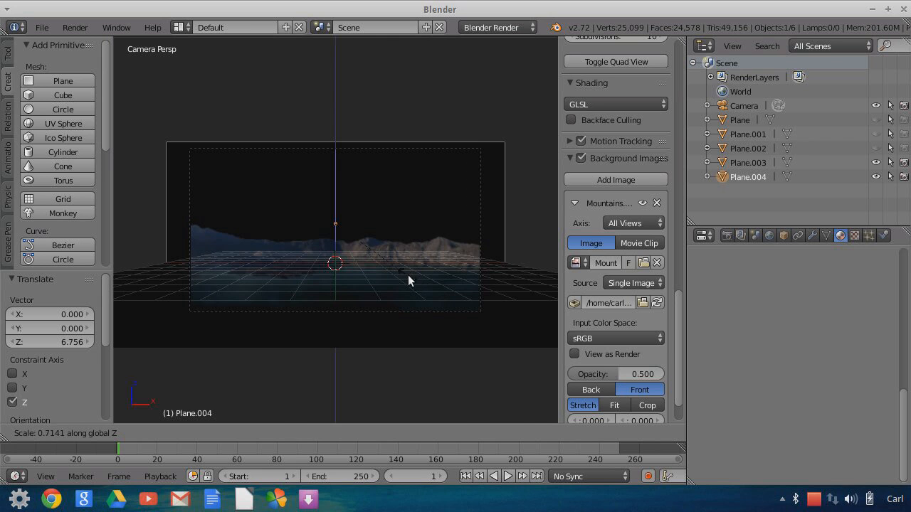
{"action": "left_click", "coordinate": [408, 276]}
{"action": "left_click_drag", "start_coordinate": [337, 185], "coordinate": [337, 172]}
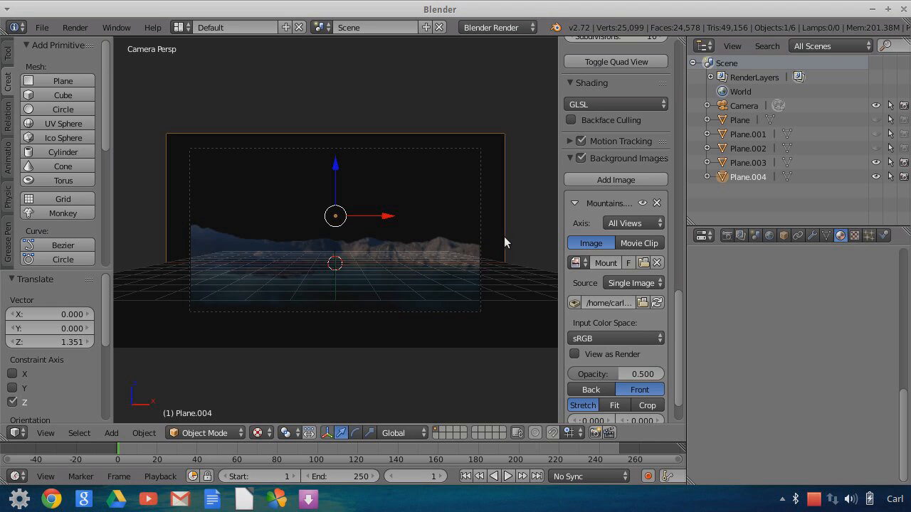
Step: Join the upright plane and the ground plane into one object, and check the result from an angle and through the camera
{"action": "right_click", "coordinate": [515, 276], "text": "shift"}
{"action": "left_click", "coordinate": [9, 54]}
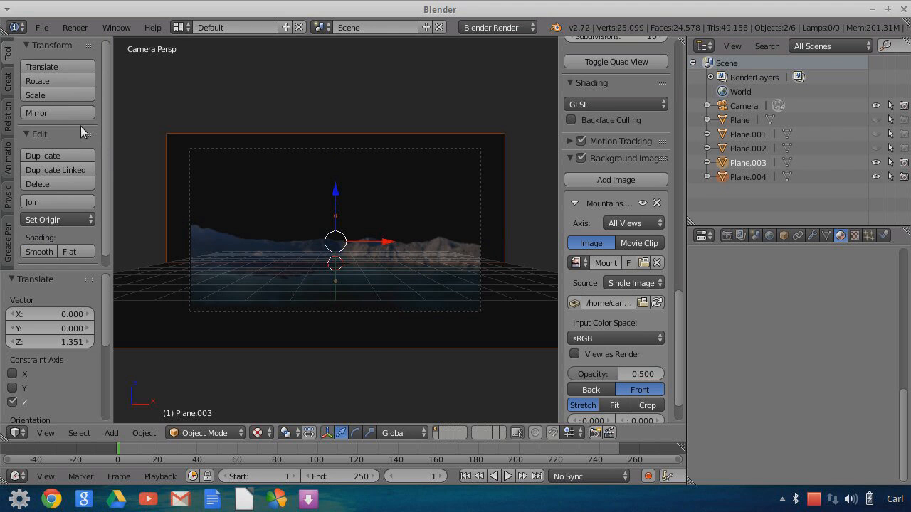
{"action": "left_click", "coordinate": [62, 200]}
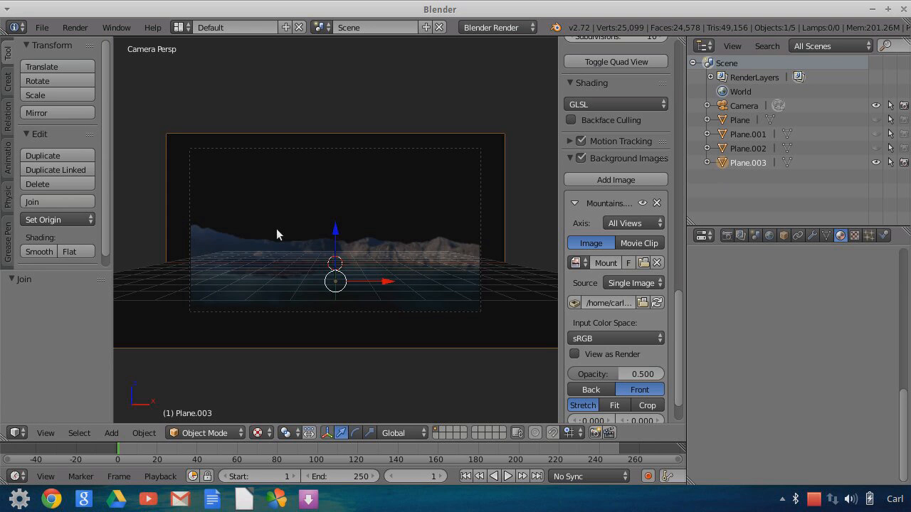
{"action": "middle_click_drag", "start_coordinate": [454, 279], "coordinate": [340, 293]}
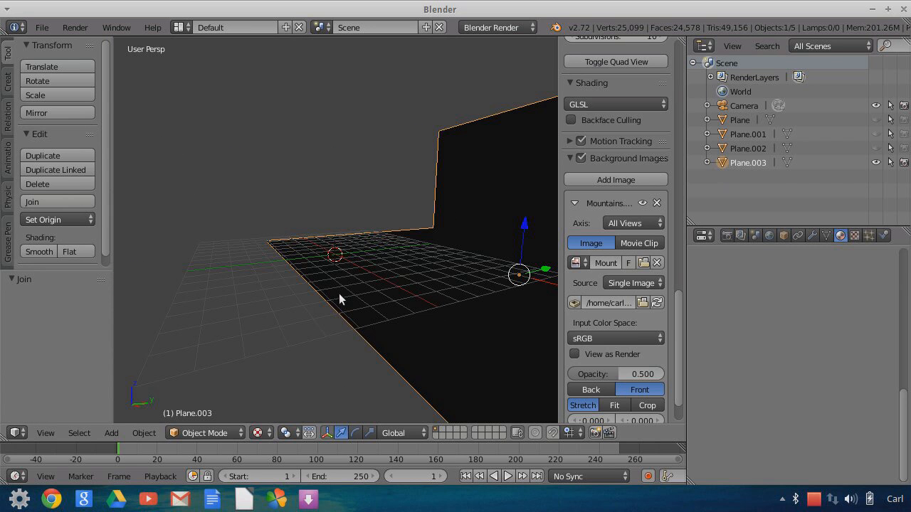
{"action": "left_click", "coordinate": [46, 433]}
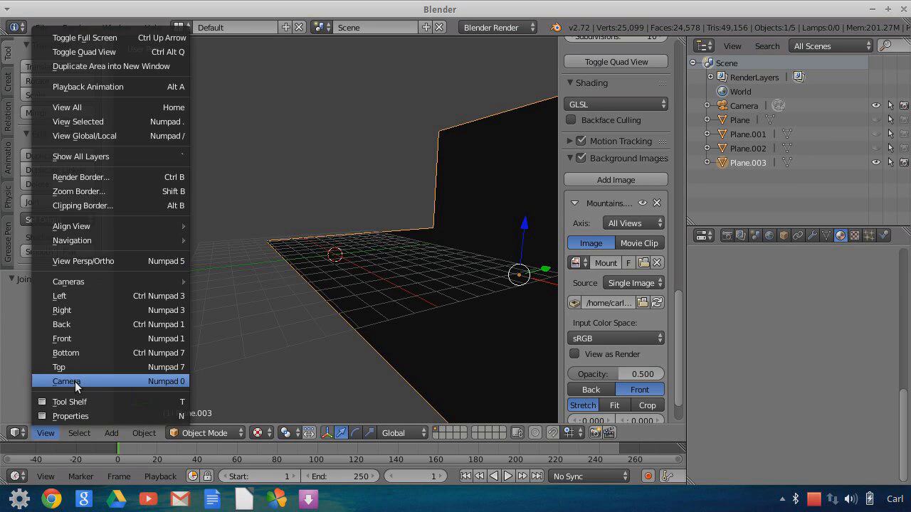
{"action": "left_click", "coordinate": [75, 382]}
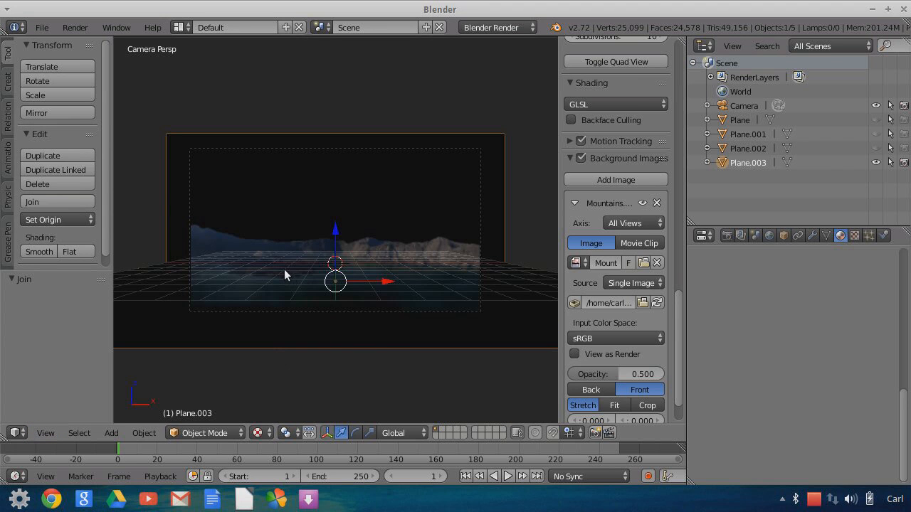
Step: Subdivide the whole joined ground and backdrop mesh seven times
{"action": "key", "text": "Tab"}
{"action": "scroll", "coordinate": [52, 206], "scroll_direction": "down", "scroll_amount": 3}
{"action": "scroll", "coordinate": [52, 205], "scroll_direction": "down", "scroll_amount": 2}
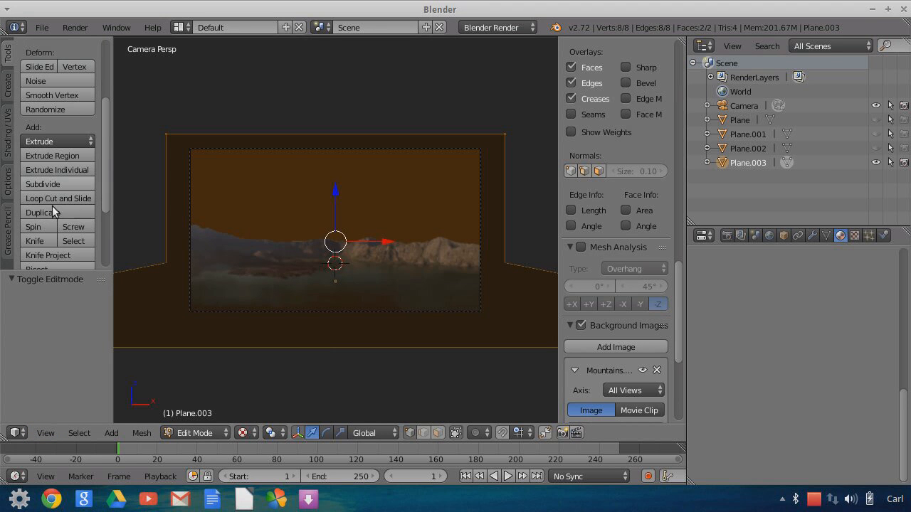
{"action": "left_click", "coordinate": [53, 184]}
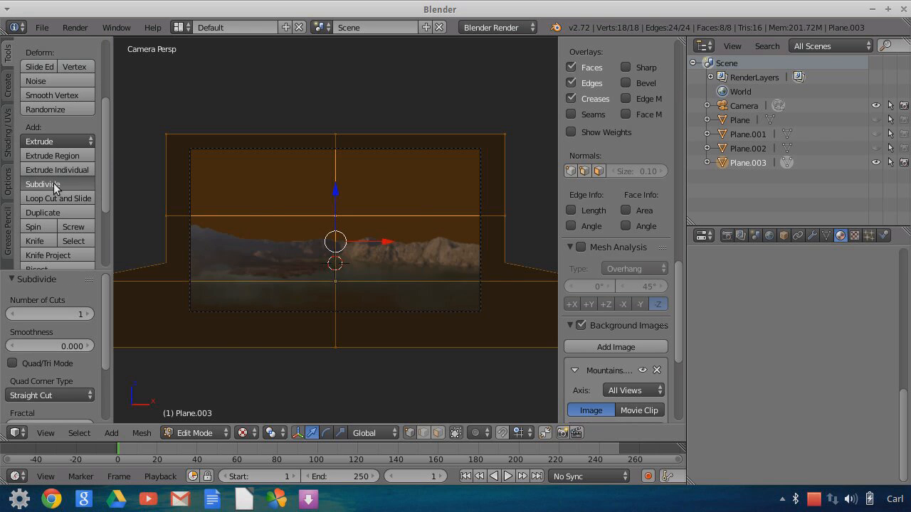
{"action": "left_click", "coordinate": [53, 184]}
{"action": "left_click", "coordinate": [53, 185]}
{"action": "left_click", "coordinate": [54, 185]}
{"action": "left_click", "coordinate": [53, 184]}
{"action": "left_click", "coordinate": [54, 184]}
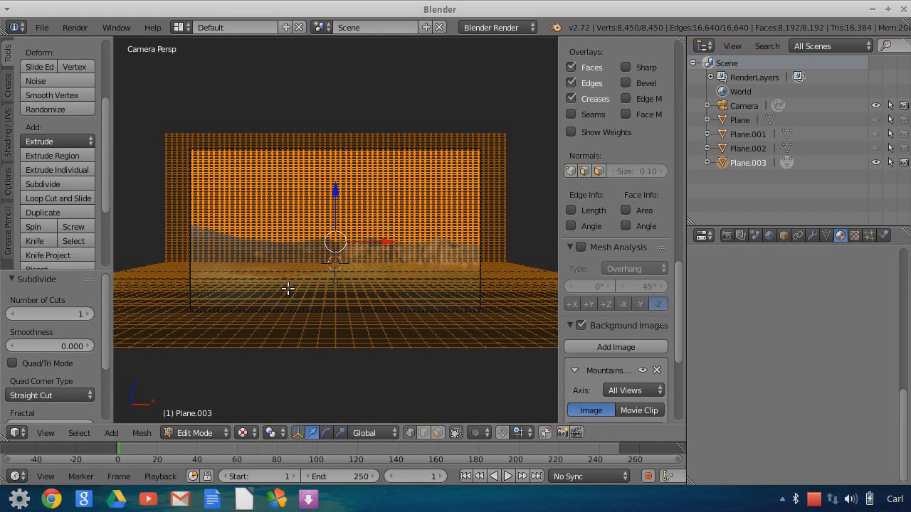
{"action": "left_click", "coordinate": [59, 185]}
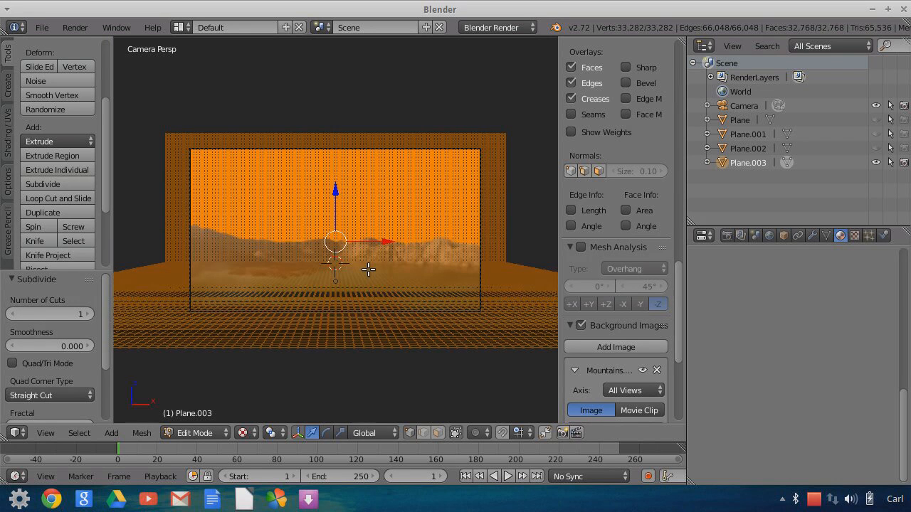
{"action": "key", "text": "Tab"}
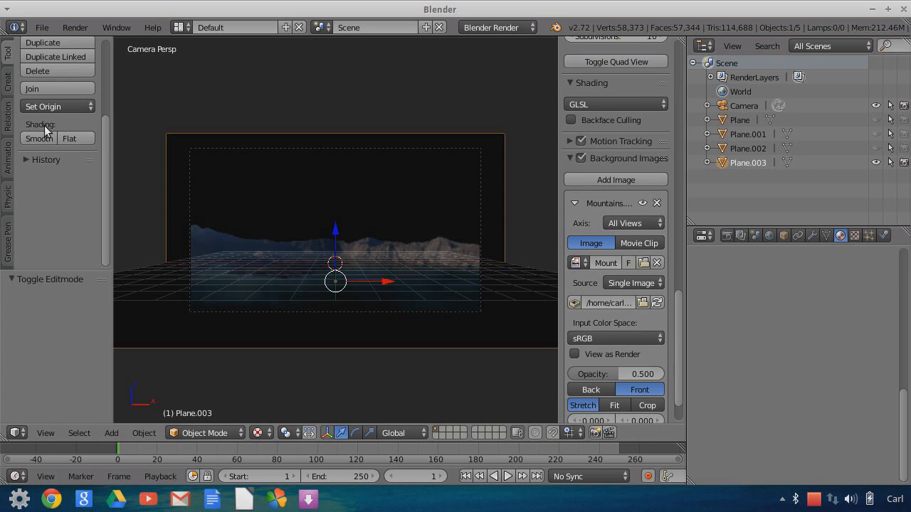
Step: UV-map the entire joined mesh from the camera view with Project From View
{"action": "key", "text": "Tab"}
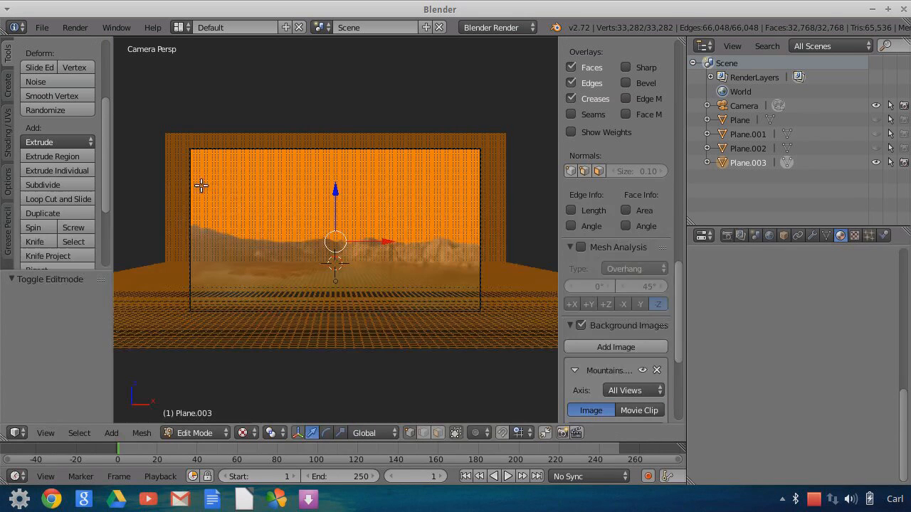
{"action": "left_click", "coordinate": [7, 141]}
{"action": "scroll", "coordinate": [57, 203], "scroll_direction": "down", "scroll_amount": 1}
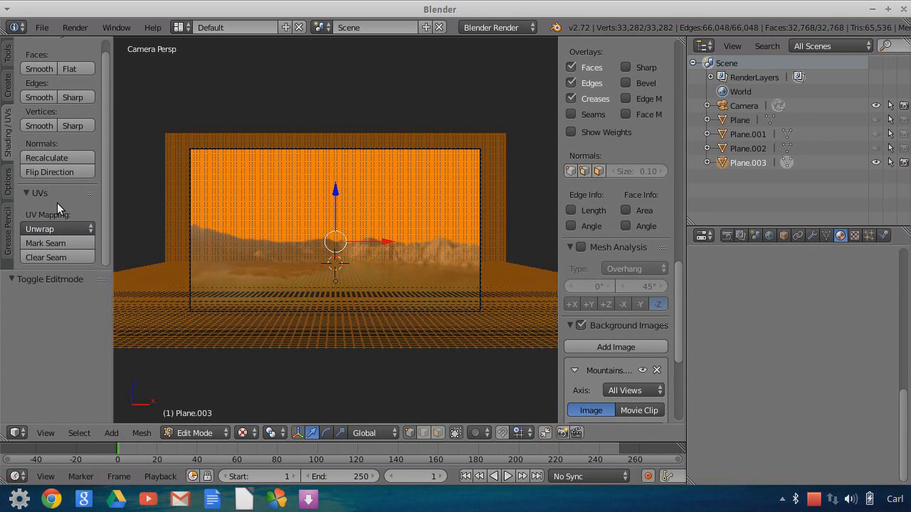
{"action": "left_click", "coordinate": [63, 227]}
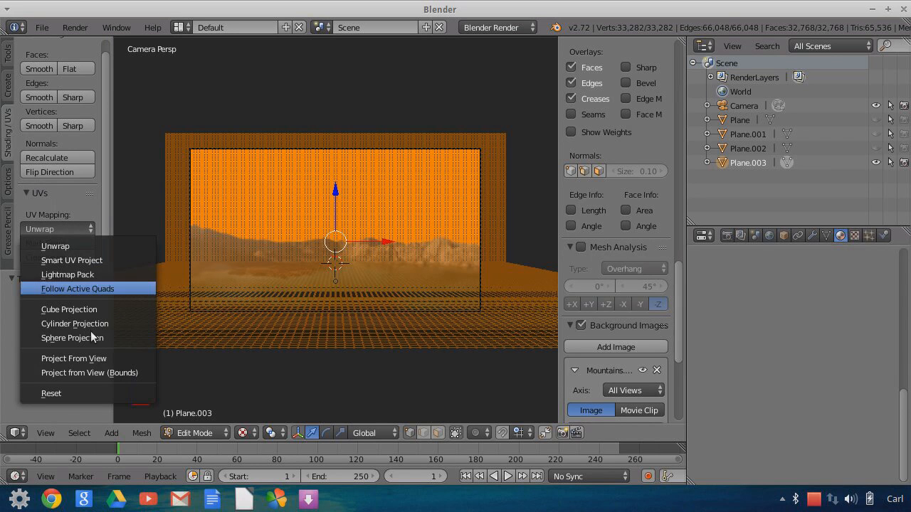
{"action": "key", "text": "Return"}
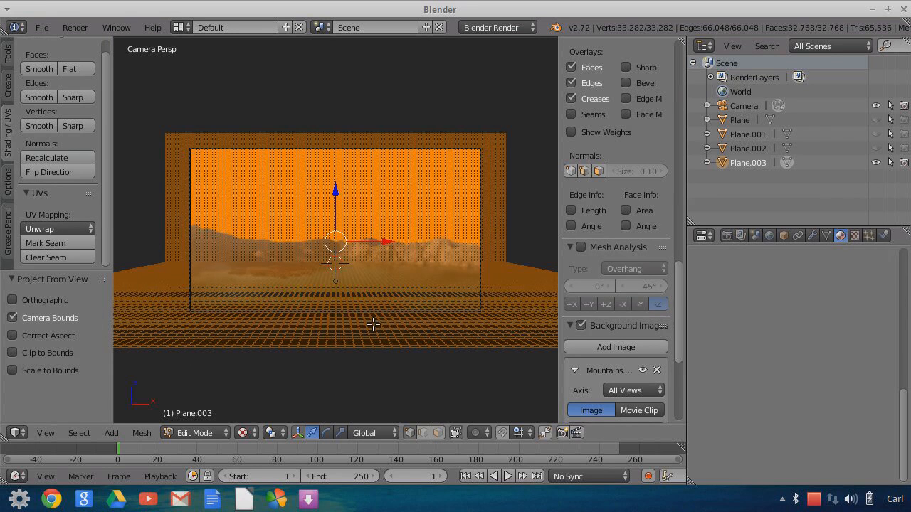
{"action": "key", "text": "Tab"}
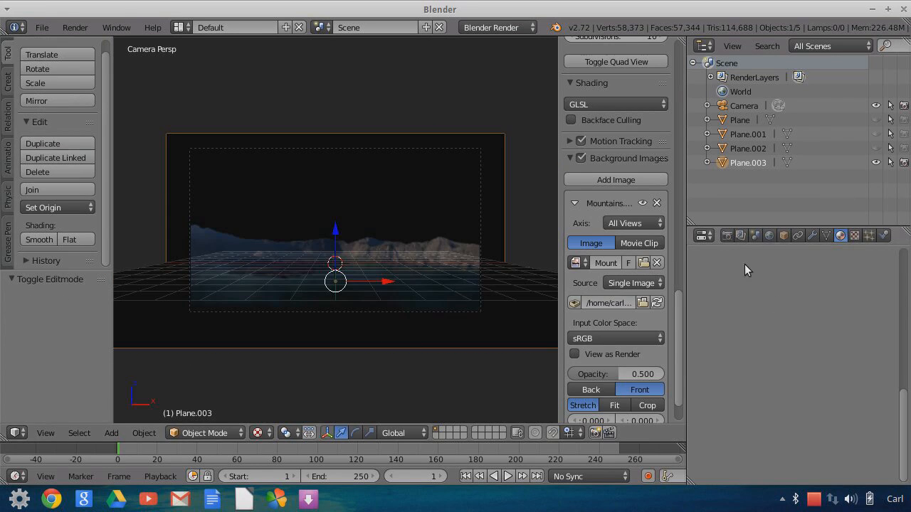
Step: Give Plane.003 a new shadeless material with transparency enabled and alpha set to 0.976
{"action": "left_click", "coordinate": [781, 330]}
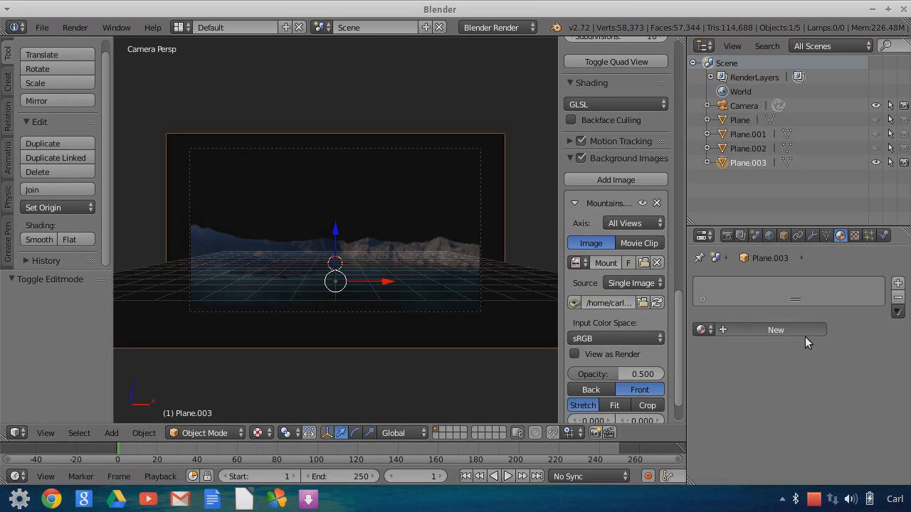
{"action": "scroll", "coordinate": [859, 365], "scroll_direction": "down", "scroll_amount": 8}
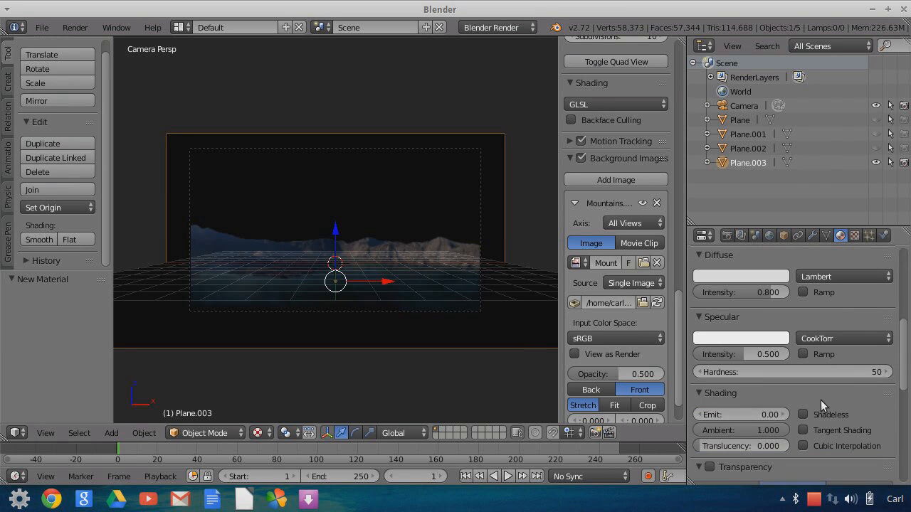
{"action": "left_click", "coordinate": [810, 413]}
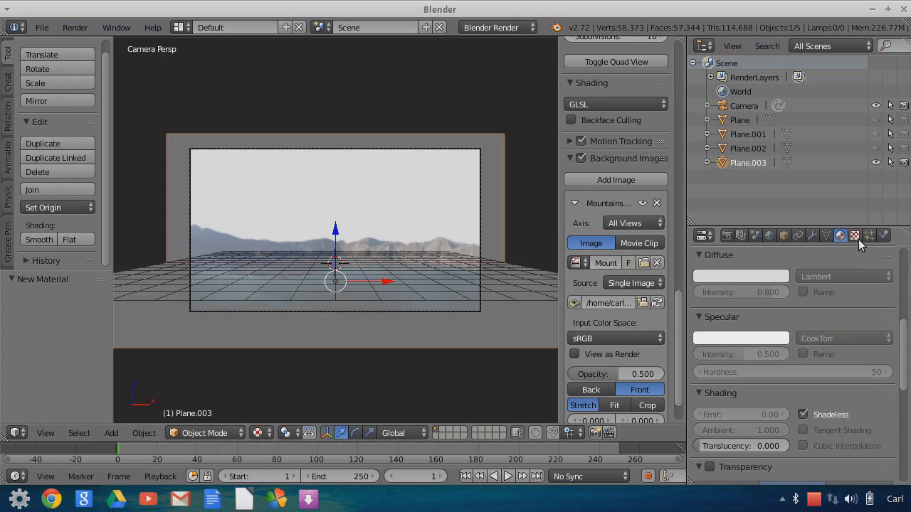
{"action": "left_click", "coordinate": [855, 235]}
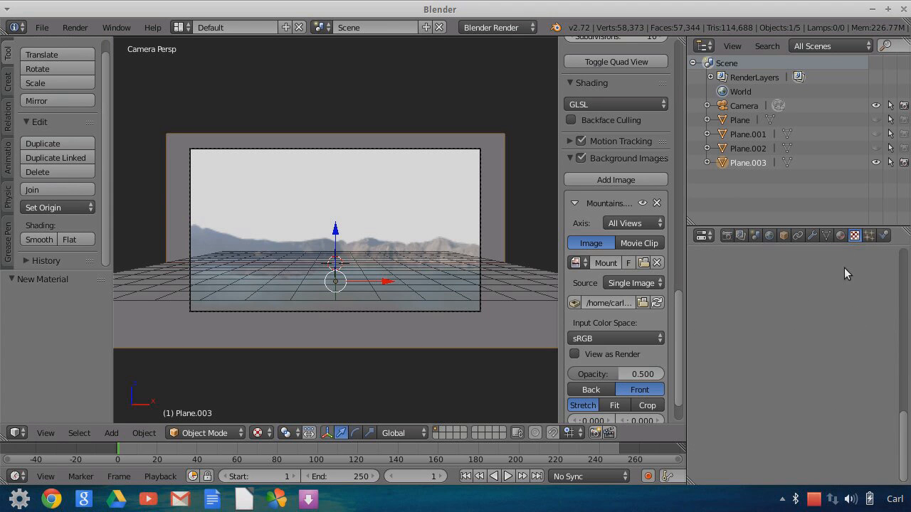
{"action": "left_click", "coordinate": [841, 235]}
{"action": "scroll", "coordinate": [833, 339], "scroll_direction": "down", "scroll_amount": 6}
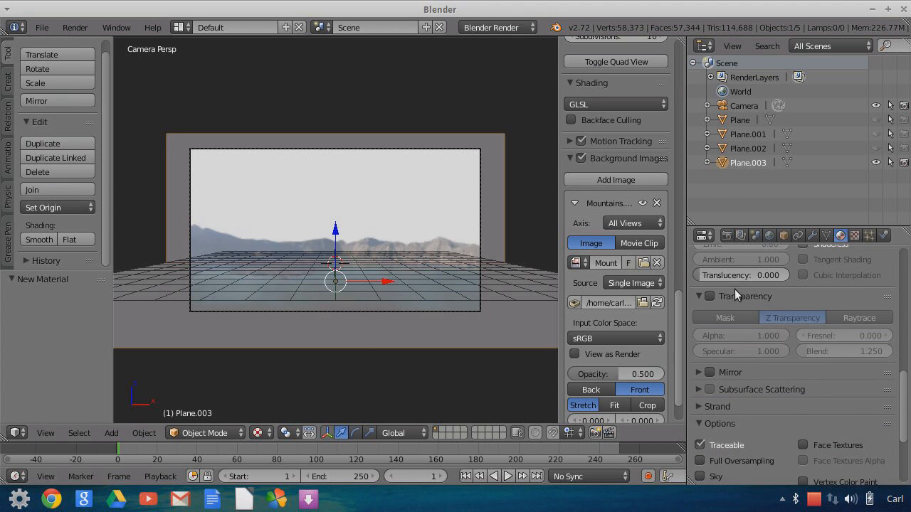
{"action": "left_click", "coordinate": [709, 297]}
{"action": "left_click_drag", "start_coordinate": [781, 334], "coordinate": [780, 334]}
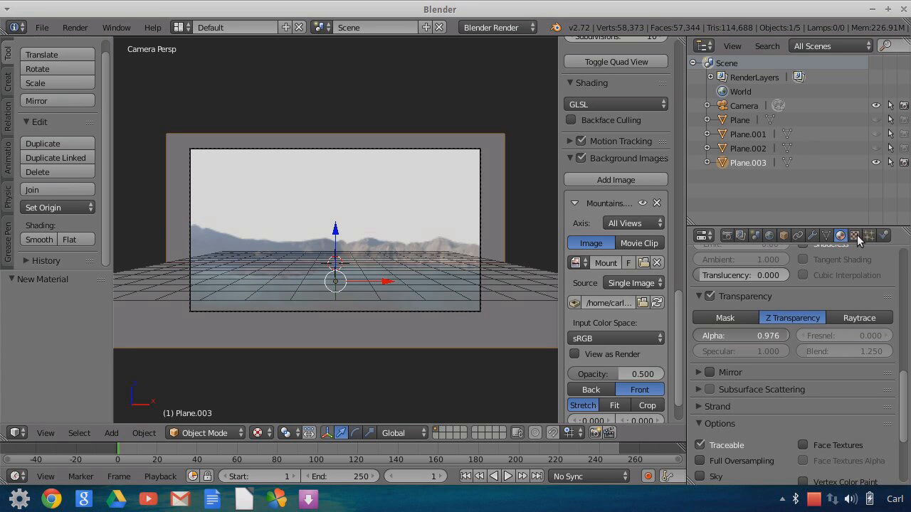
Step: Add a new image texture to the material and load Mountains.png from the FinalTextures folder
{"action": "left_click", "coordinate": [854, 234]}
{"action": "scroll", "coordinate": [851, 350], "scroll_direction": "up", "scroll_amount": 5}
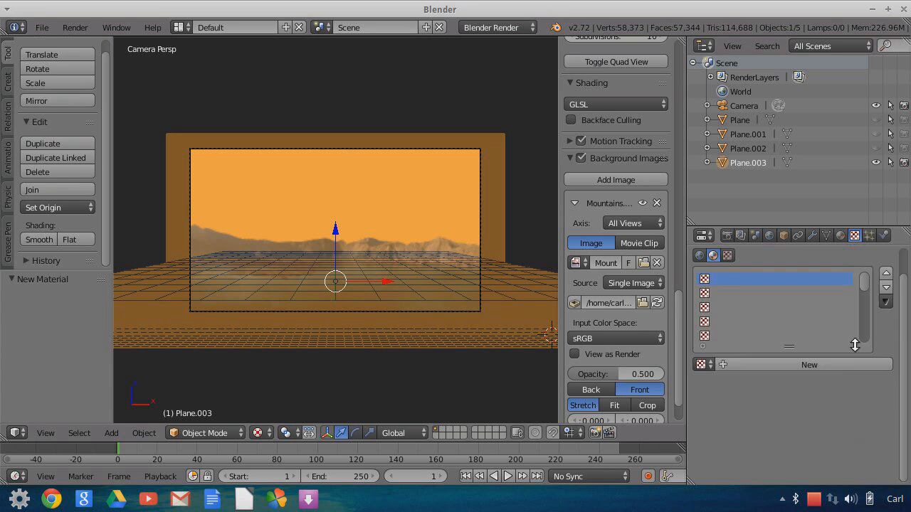
{"action": "left_click", "coordinate": [754, 363]}
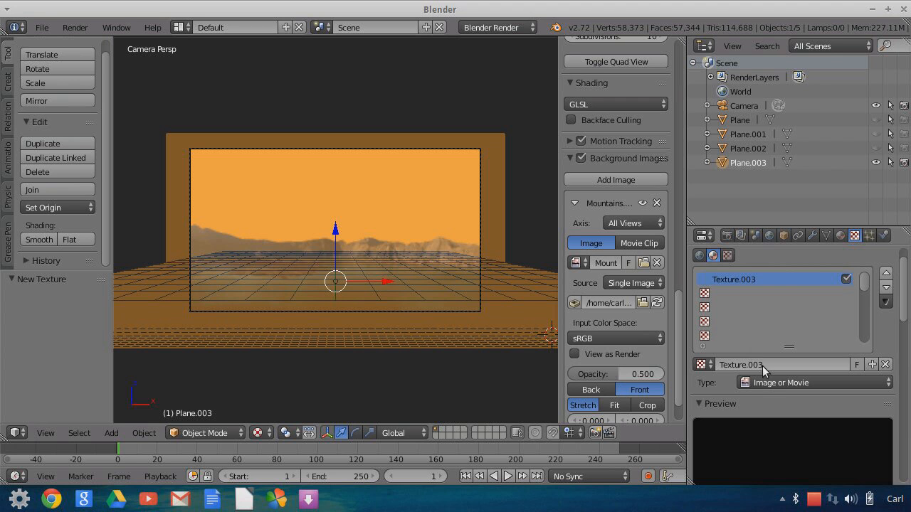
{"action": "scroll", "coordinate": [799, 406], "scroll_direction": "down", "scroll_amount": 5}
{"action": "left_click", "coordinate": [827, 419]}
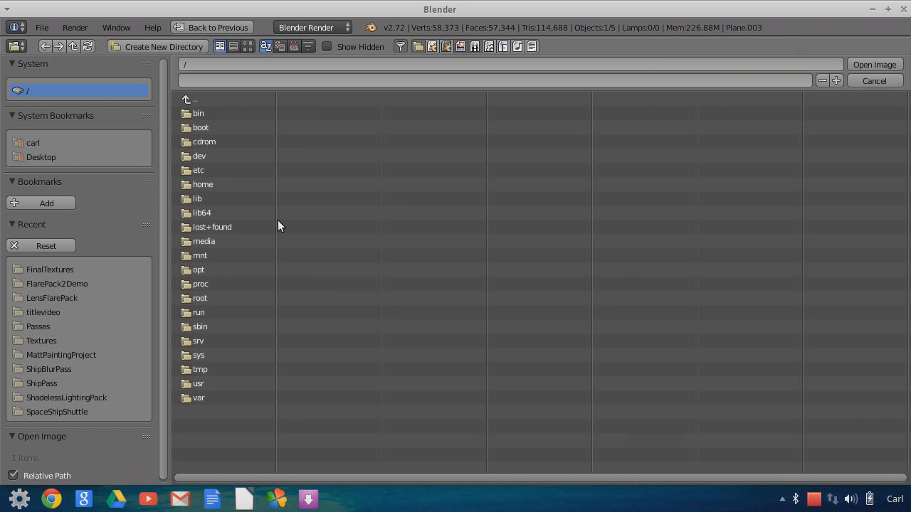
{"action": "left_click", "coordinate": [57, 271]}
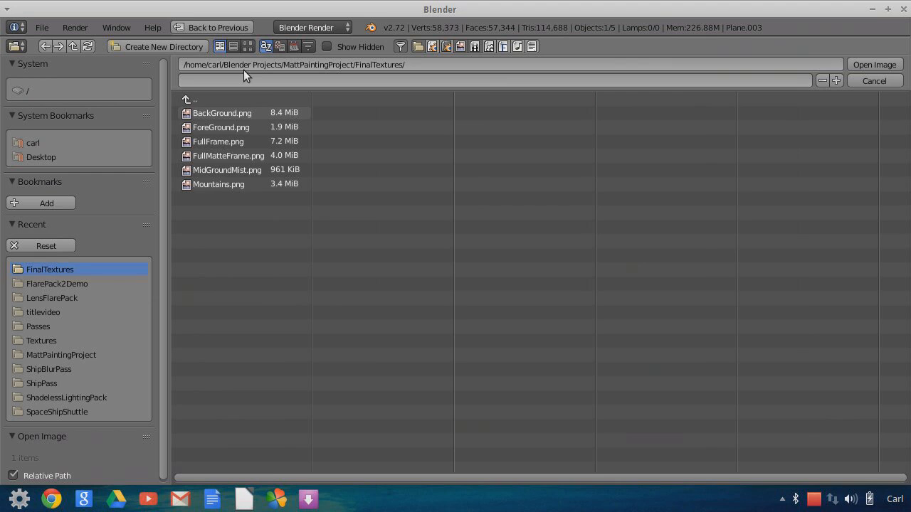
{"action": "left_click", "coordinate": [248, 47]}
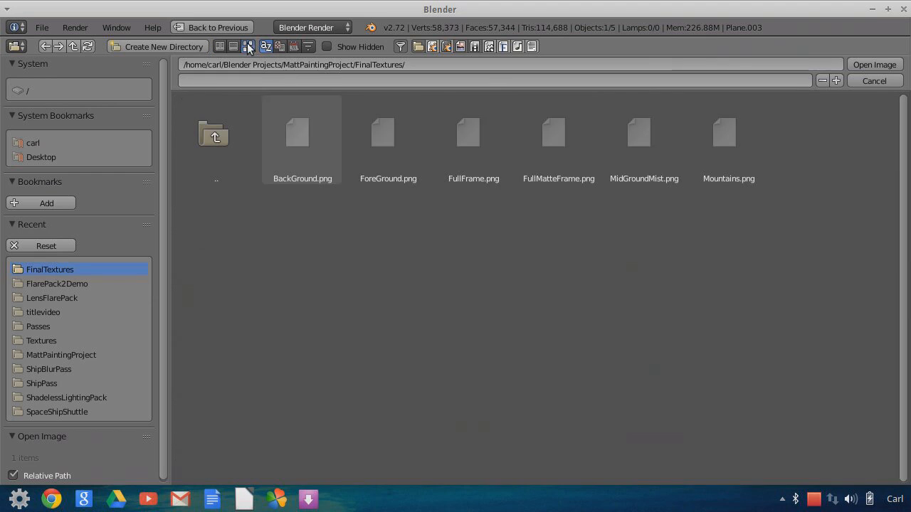
{"action": "left_click", "coordinate": [743, 146]}
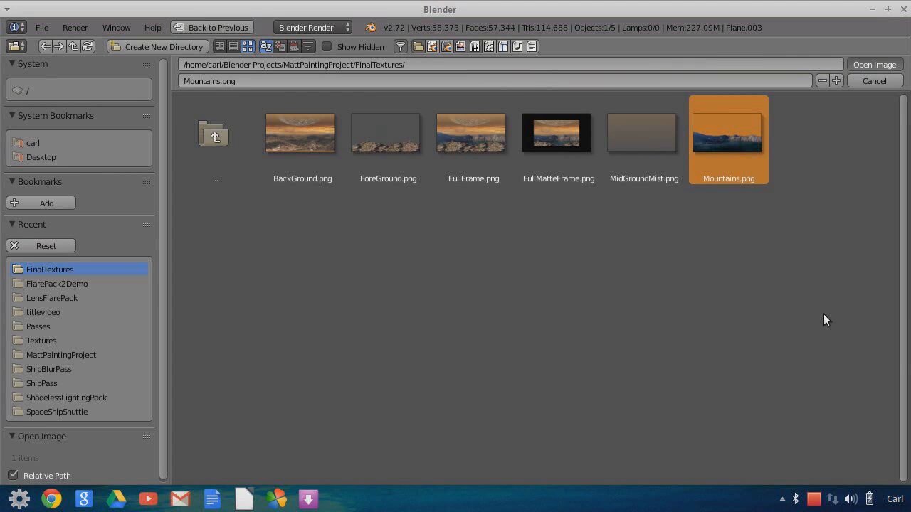
{"action": "key", "text": "Return"}
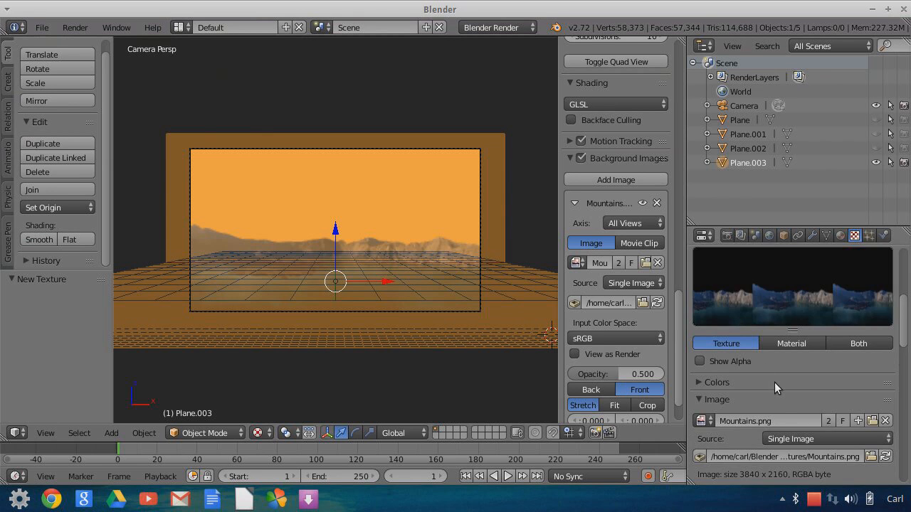
Step: Enable the mountains texture's influence on diffuse alpha and select the camera
{"action": "scroll", "coordinate": [775, 383], "scroll_direction": "down", "scroll_amount": 5}
{"action": "scroll", "coordinate": [775, 382], "scroll_direction": "down", "scroll_amount": 9}
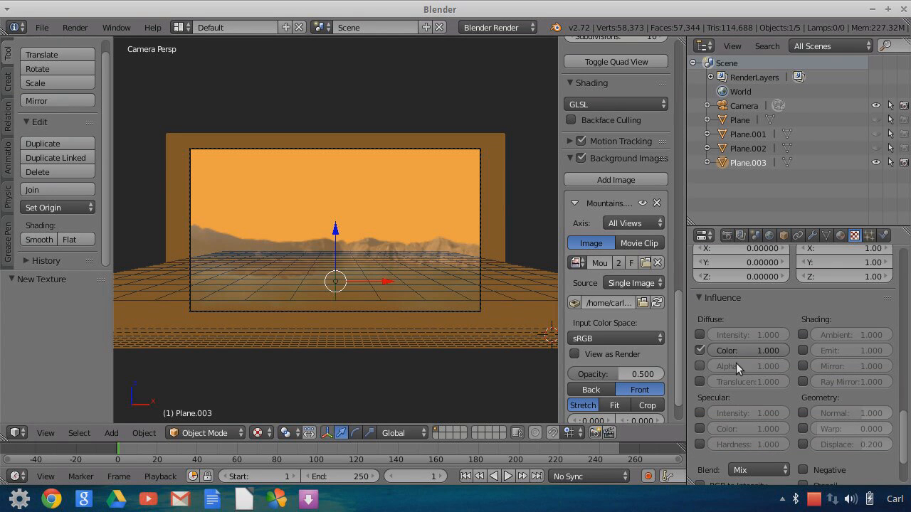
{"action": "left_click", "coordinate": [701, 366]}
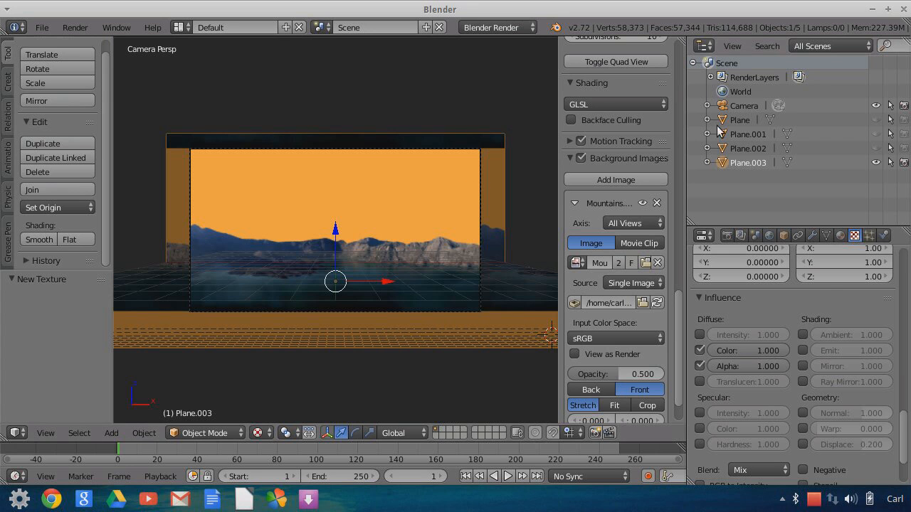
{"action": "left_click", "coordinate": [731, 107]}
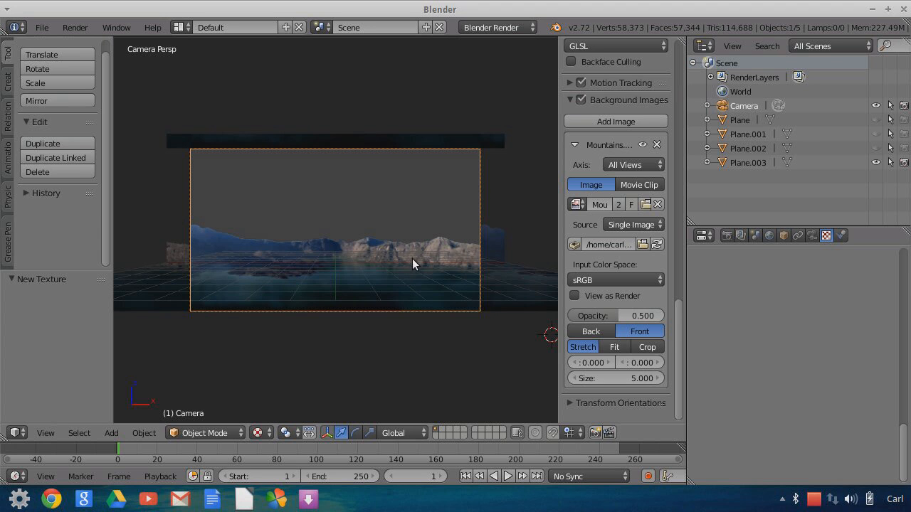
Step: Make the hidden Plane.001 and Plane.002 layers visible again in the viewport and in renders
{"action": "middle_click_drag", "start_coordinate": [428, 322], "coordinate": [330, 191]}
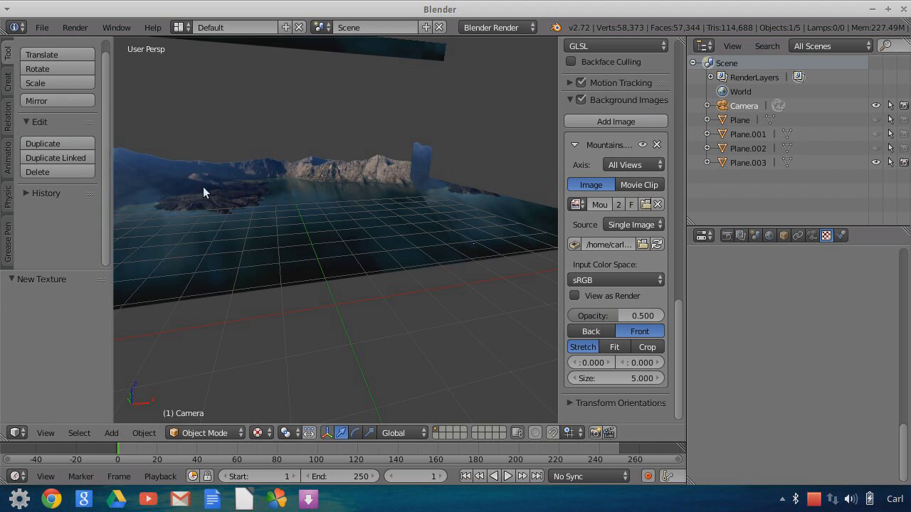
{"action": "left_click", "coordinate": [46, 433]}
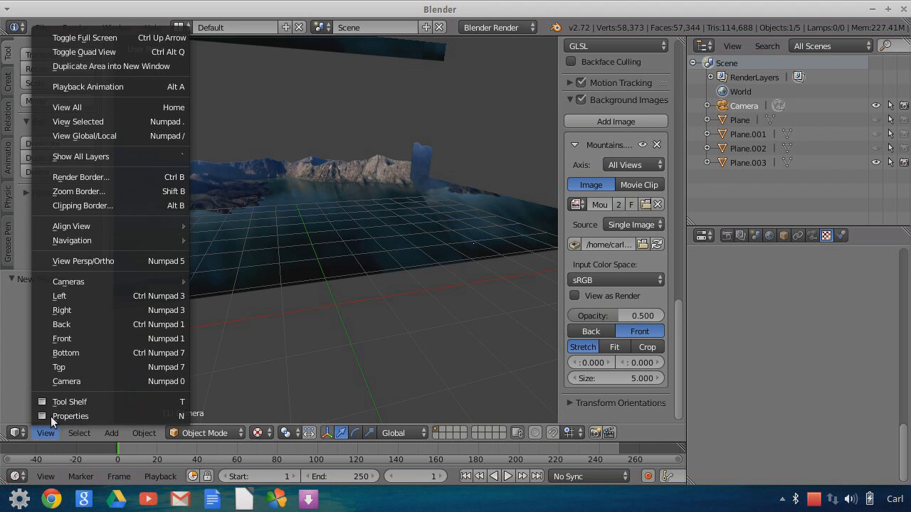
{"action": "left_click", "coordinate": [76, 377]}
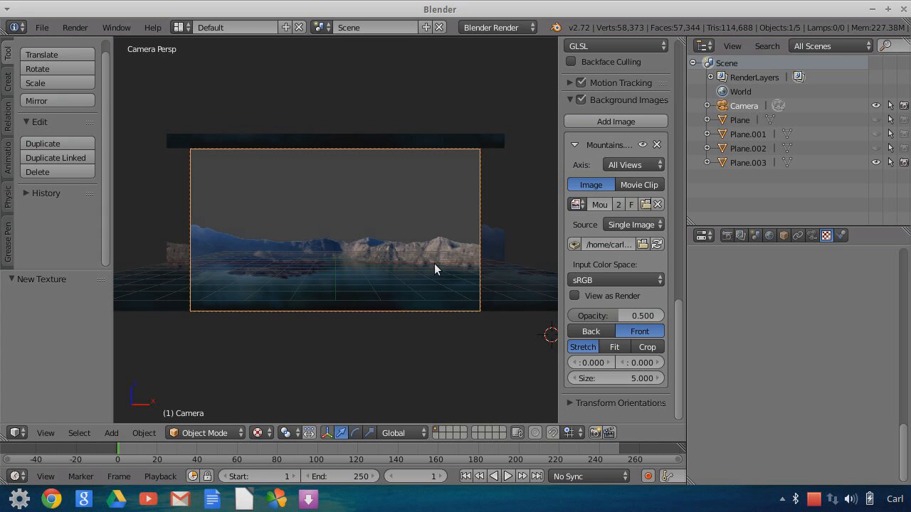
{"action": "left_click", "coordinate": [876, 148]}
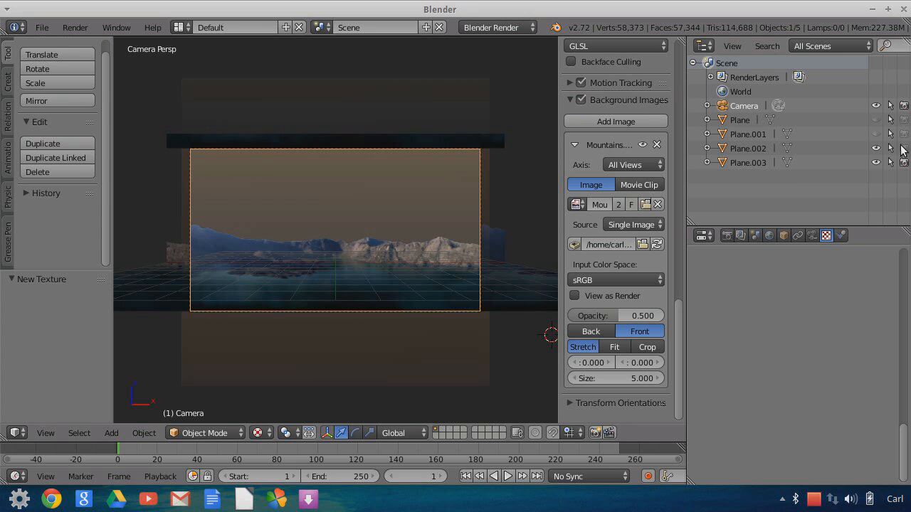
{"action": "left_click", "coordinate": [877, 134]}
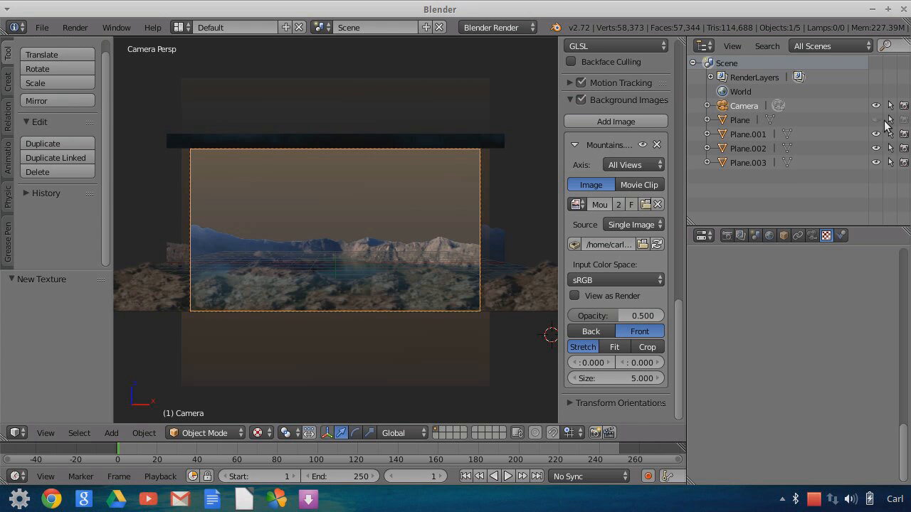
{"action": "left_click", "coordinate": [876, 119]}
{"action": "left_click", "coordinate": [877, 119]}
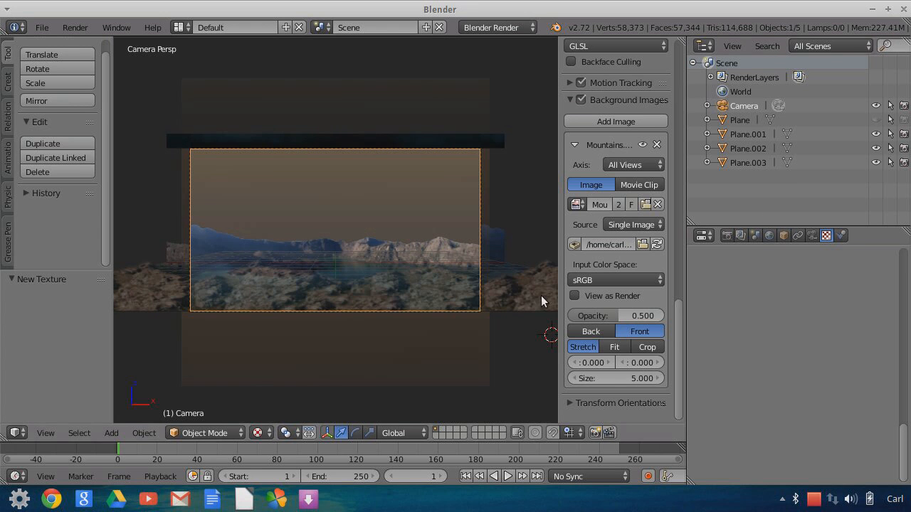
Step: Check the visible layers from an oblique angle and from the camera, and turn off the background images
{"action": "scroll", "coordinate": [385, 293], "scroll_direction": "up", "scroll_amount": 1}
{"action": "middle_click_drag", "start_coordinate": [385, 293], "coordinate": [416, 265]}
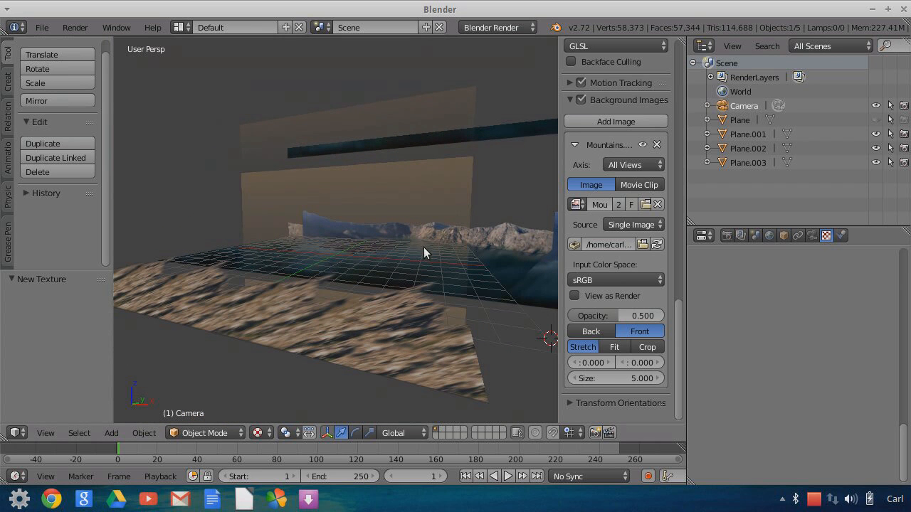
{"action": "middle_click_drag", "start_coordinate": [422, 235], "coordinate": [278, 289]}
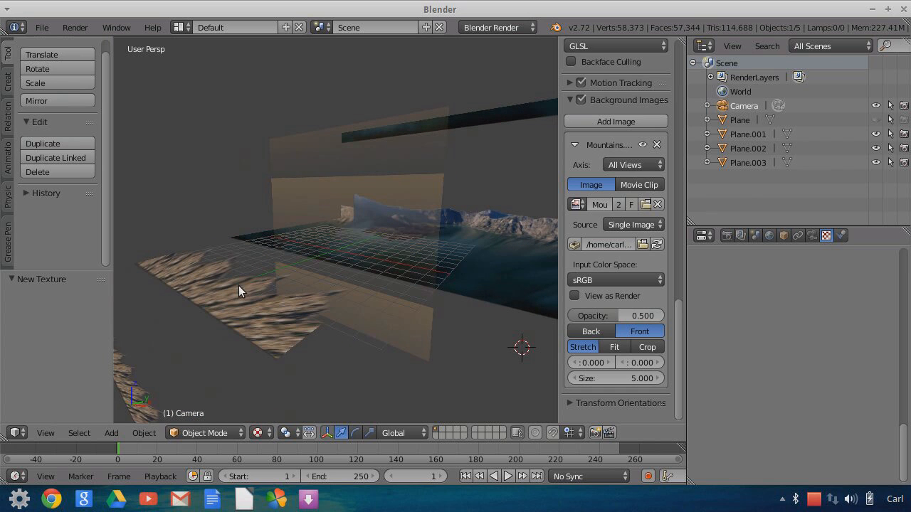
{"action": "left_click", "coordinate": [45, 433]}
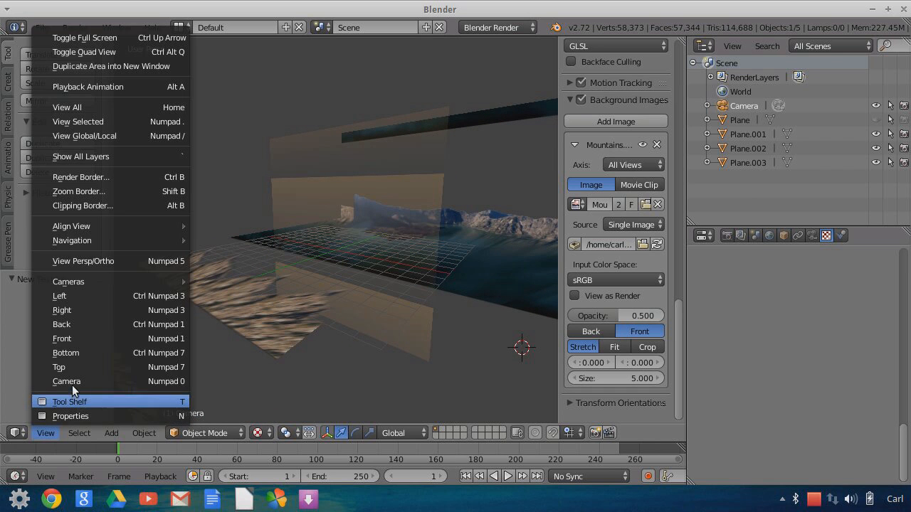
{"action": "left_click", "coordinate": [138, 386]}
{"action": "scroll", "coordinate": [632, 370], "scroll_direction": "up", "scroll_amount": 3}
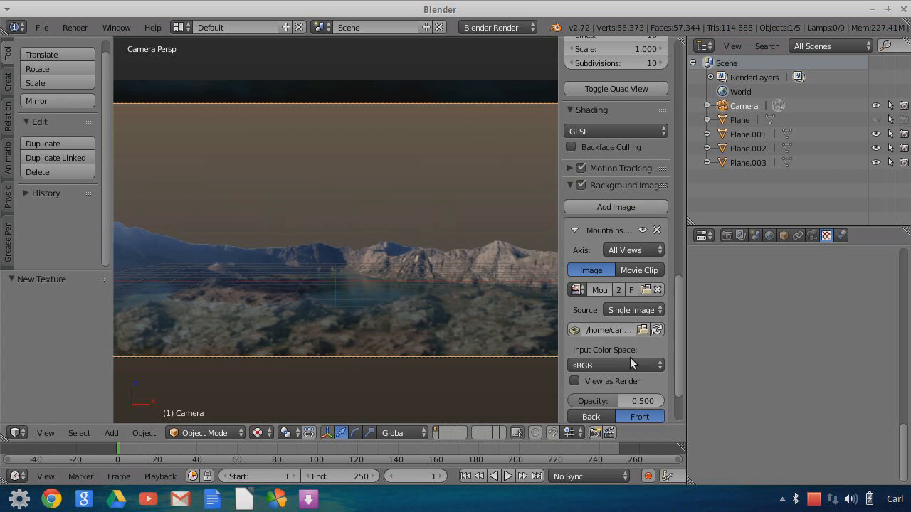
{"action": "left_click", "coordinate": [584, 190]}
Step: Add a plane primitive and raise it about 6.6 units along the Z axis
{"action": "scroll", "coordinate": [370, 276], "scroll_direction": "down", "scroll_amount": 3}
{"action": "middle_click_drag", "start_coordinate": [455, 272], "coordinate": [314, 236]}
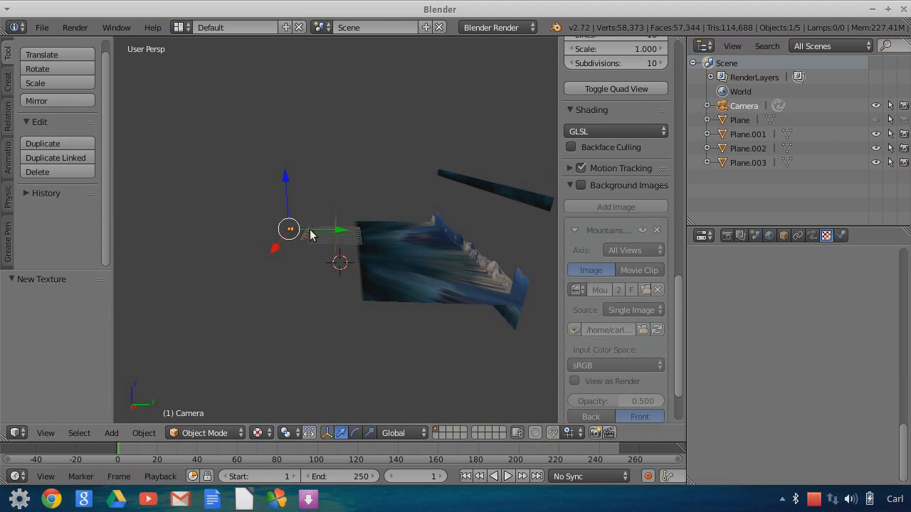
{"action": "scroll", "coordinate": [15, 57], "scroll_direction": "up", "scroll_amount": 1}
{"action": "left_click", "coordinate": [8, 79]}
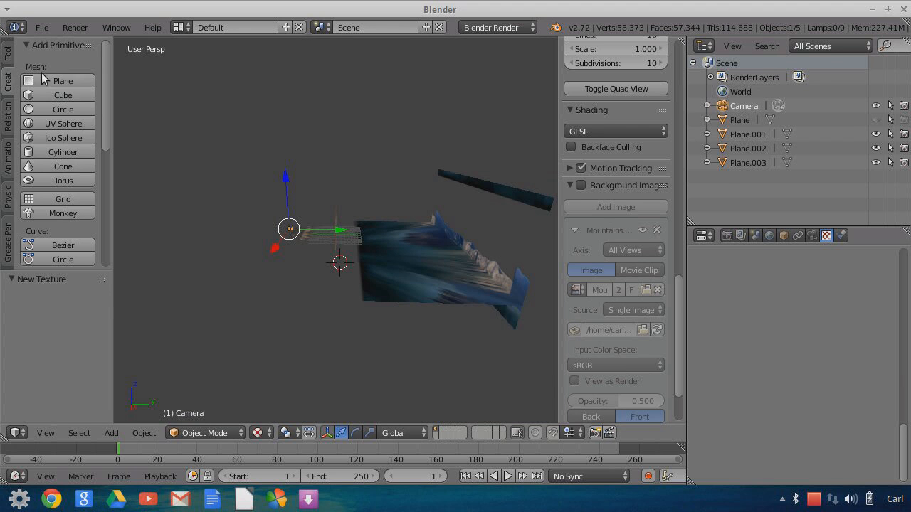
{"action": "left_click", "coordinate": [62, 80]}
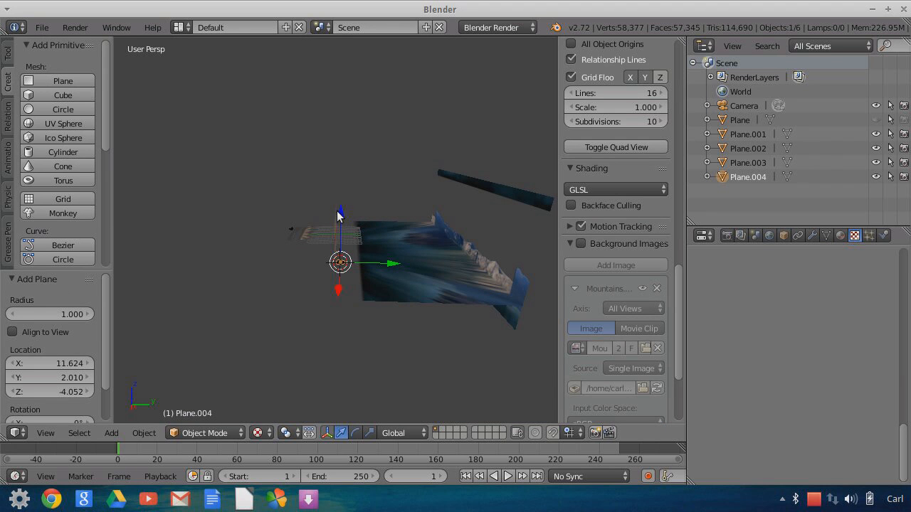
{"action": "left_click_drag", "start_coordinate": [342, 205], "coordinate": [341, 189]}
Step: Move the new plane along the Y axis so it stands a short distance behind the mountains mesh
{"action": "scroll", "coordinate": [393, 248], "scroll_direction": "down", "scroll_amount": 3}
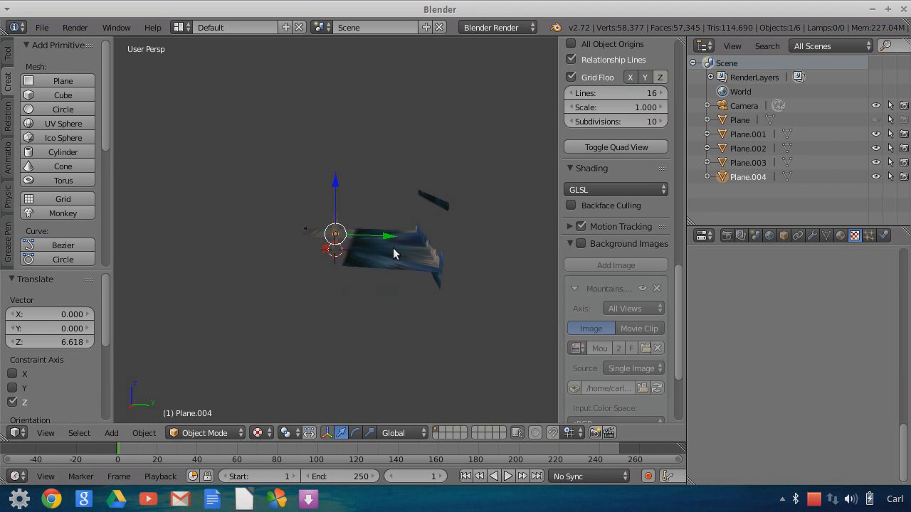
{"action": "middle_click_drag", "start_coordinate": [390, 246], "coordinate": [465, 274]}
{"action": "left_click_drag", "start_coordinate": [400, 232], "coordinate": [479, 205]}
{"action": "middle_click_drag", "start_coordinate": [479, 206], "coordinate": [460, 224]}
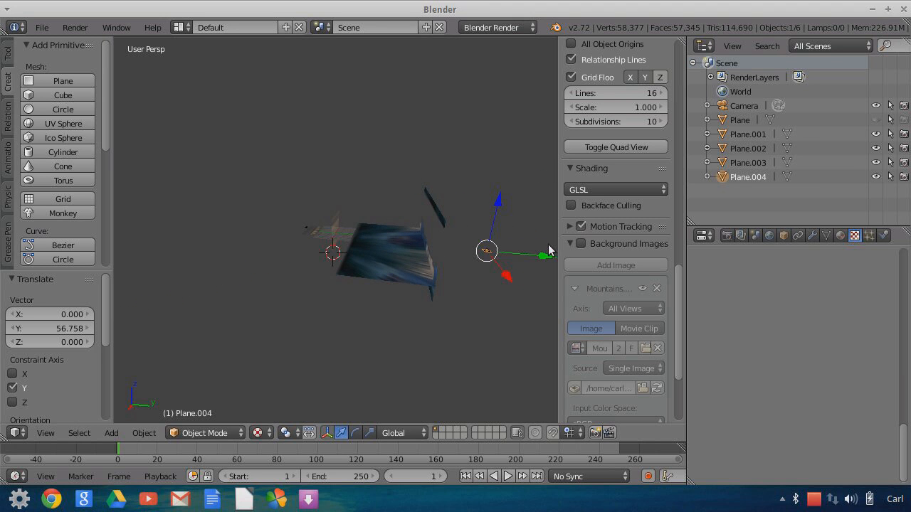
{"action": "left_click_drag", "start_coordinate": [552, 261], "coordinate": [531, 262]}
{"action": "middle_click_drag", "start_coordinate": [496, 292], "coordinate": [500, 274]}
{"action": "left_click_drag", "start_coordinate": [523, 258], "coordinate": [454, 261]}
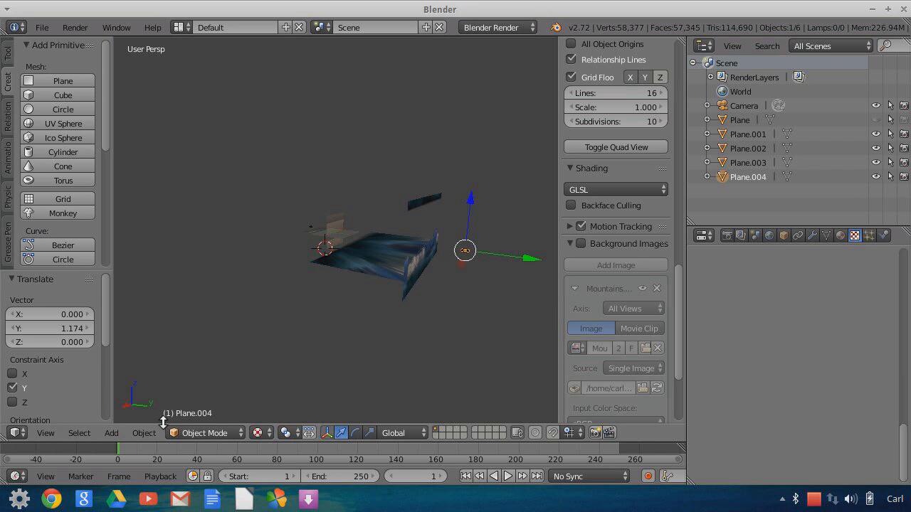
Step: Centre the new plane horizontally in the camera view and rotate it 90° about the X axis
{"action": "left_click", "coordinate": [46, 433]}
{"action": "left_click", "coordinate": [57, 380]}
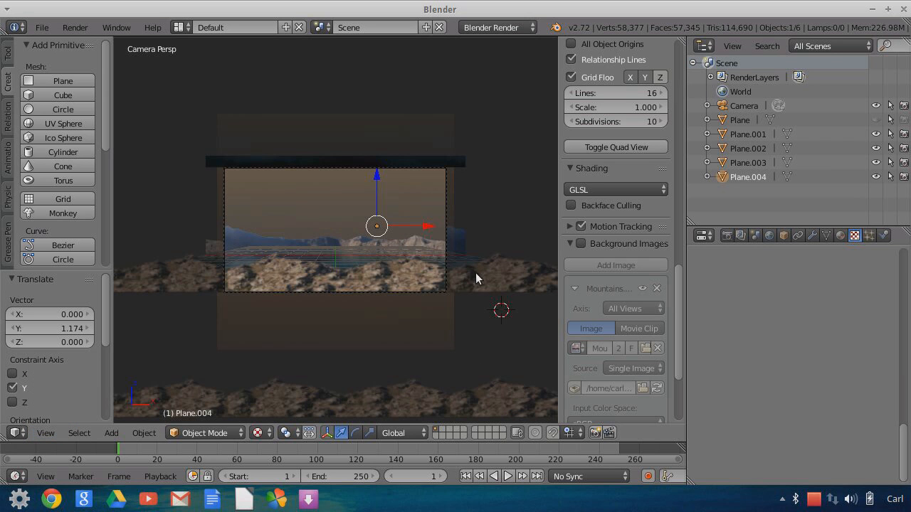
{"action": "left_click_drag", "start_coordinate": [435, 229], "coordinate": [379, 225]}
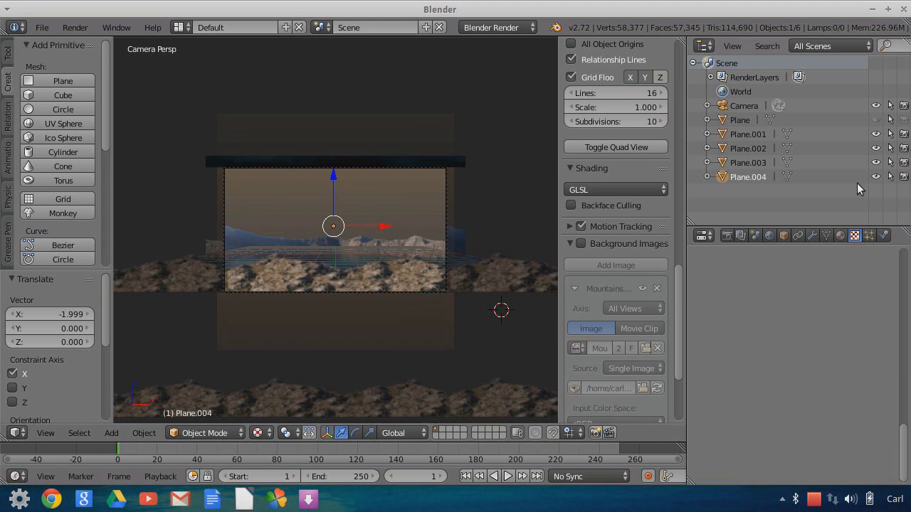
{"action": "type", "text": "rx90"}
{"action": "key", "text": "Return"}
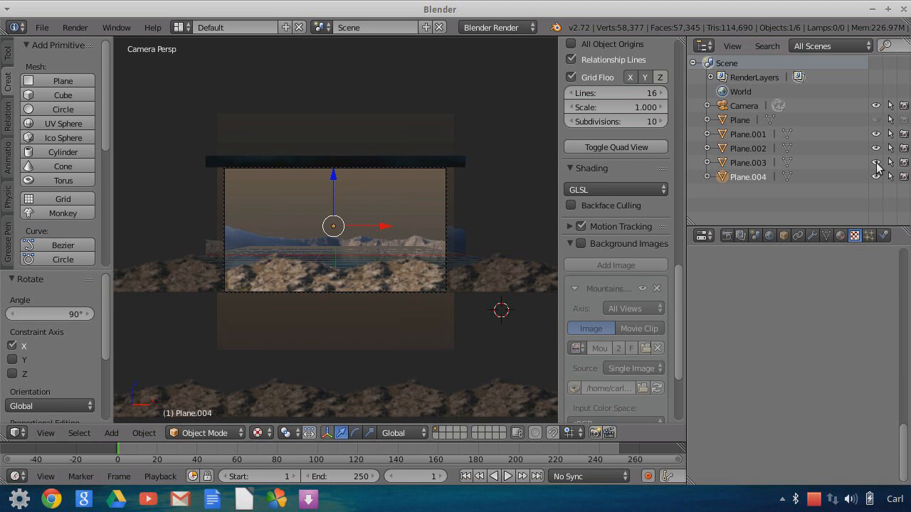
Step: Hide Plane.001, Plane.002 and Plane.003 in both the viewport and renders
{"action": "left_click", "coordinate": [876, 162]}
{"action": "left_click", "coordinate": [904, 162]}
{"action": "left_click", "coordinate": [903, 148]}
{"action": "left_click", "coordinate": [876, 148]}
{"action": "left_click", "coordinate": [877, 134]}
{"action": "left_click", "coordinate": [903, 133]}
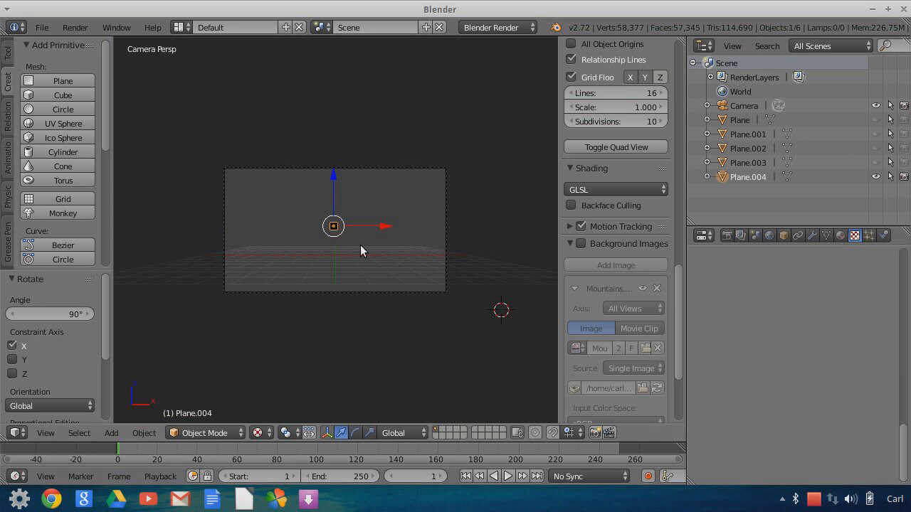
Step: Scale up Plane.004 and shift it along the X axis until it covers the whole camera frame
{"action": "key", "text": "s"}
{"action": "left_click", "coordinate": [382, 264]}
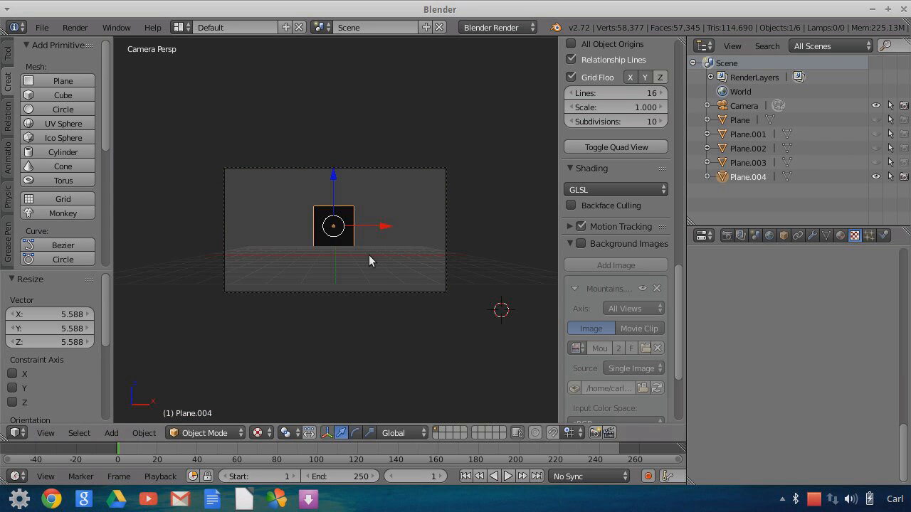
{"action": "key", "text": "s"}
{"action": "left_click", "coordinate": [467, 314]}
{"action": "key", "text": "g"}
{"action": "key", "text": "x"}
{"action": "left_click", "coordinate": [386, 223]}
{"action": "key", "text": "s"}
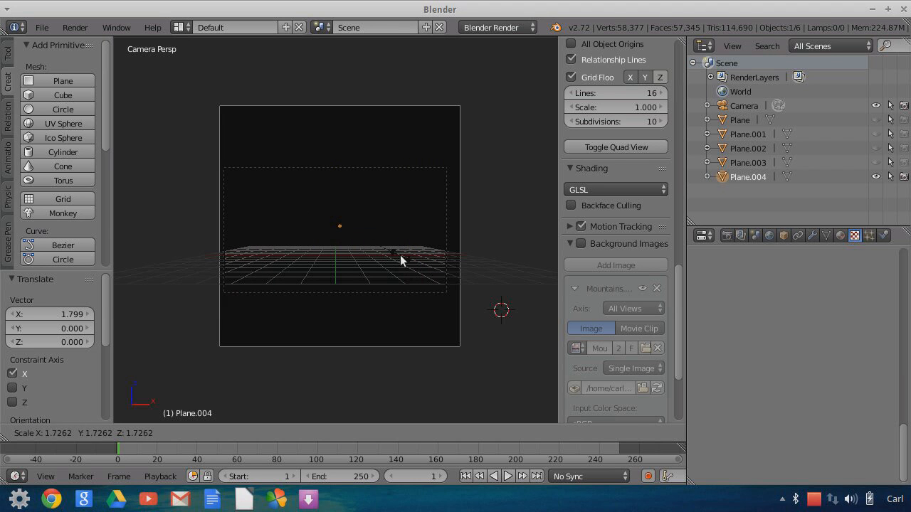
{"action": "left_click", "coordinate": [399, 249]}
{"action": "key", "text": "g"}
{"action": "key", "text": "x"}
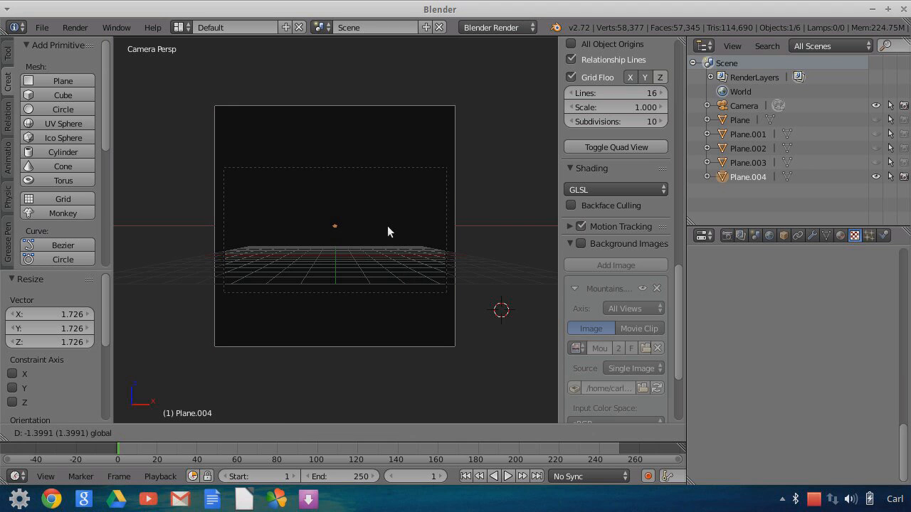
{"action": "left_click", "coordinate": [381, 243]}
Step: Subdivide the mesh of Plane.004 six times in Edit Mode
{"action": "key", "text": "Tab"}
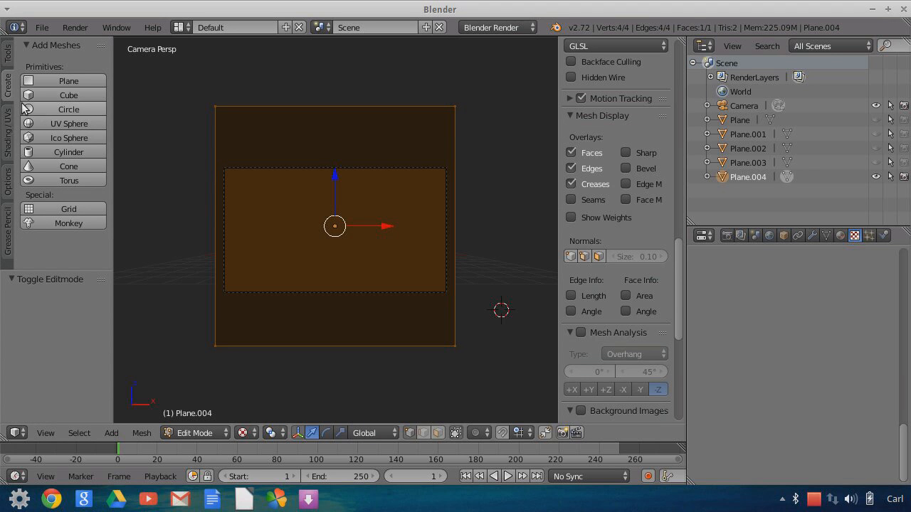
{"action": "left_click", "coordinate": [8, 127]}
{"action": "left_click", "coordinate": [7, 55]}
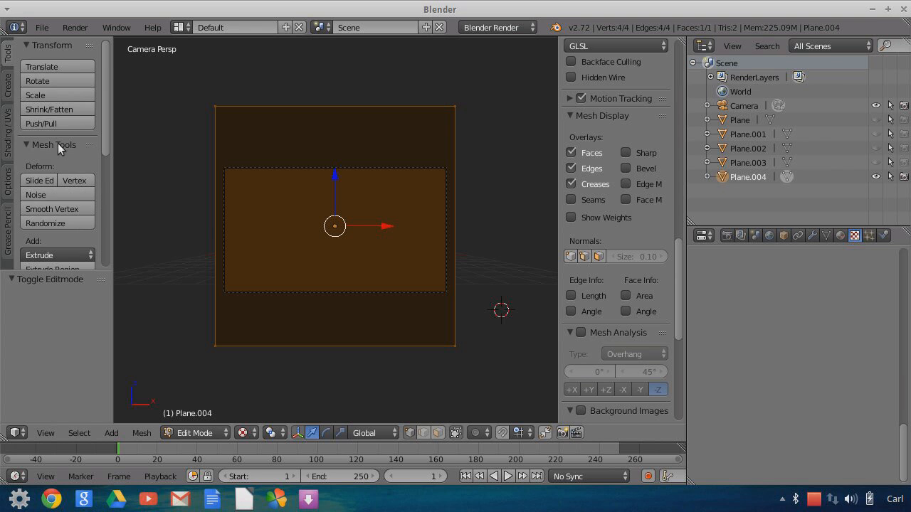
{"action": "scroll", "coordinate": [70, 195], "scroll_direction": "down", "scroll_amount": 3}
{"action": "left_click", "coordinate": [64, 239]}
{"action": "left_click", "coordinate": [63, 239]}
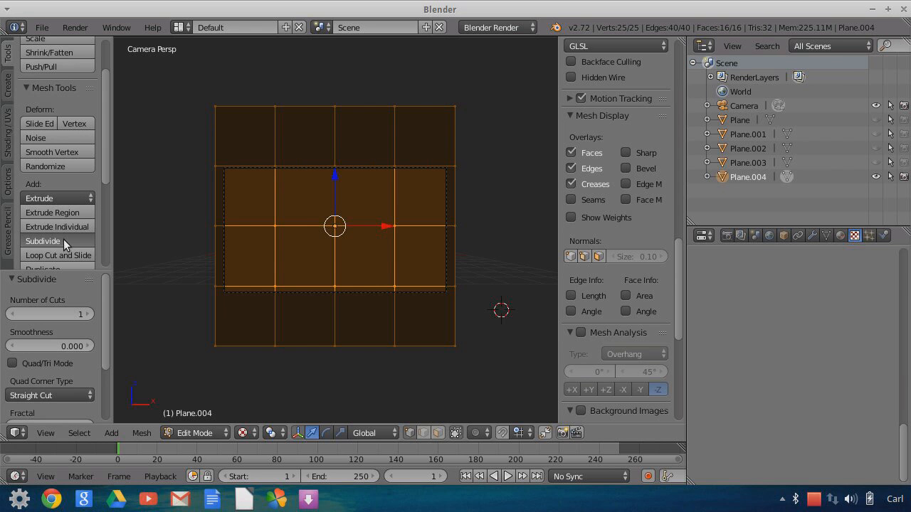
{"action": "left_click", "coordinate": [63, 239]}
{"action": "left_click", "coordinate": [64, 239]}
{"action": "left_click", "coordinate": [63, 239]}
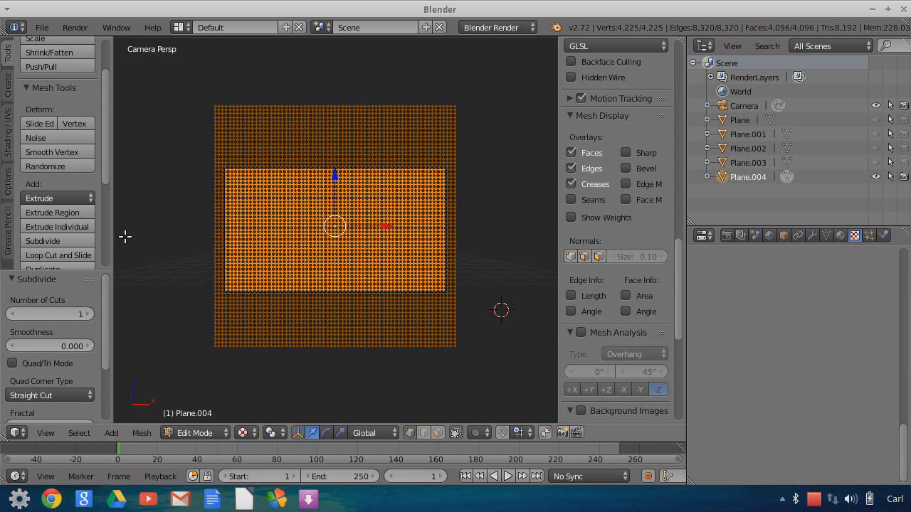
Step: UV-map the subdivided plane from the camera with Project From View and return to Object Mode
{"action": "scroll", "coordinate": [63, 174], "scroll_direction": "down", "scroll_amount": 3}
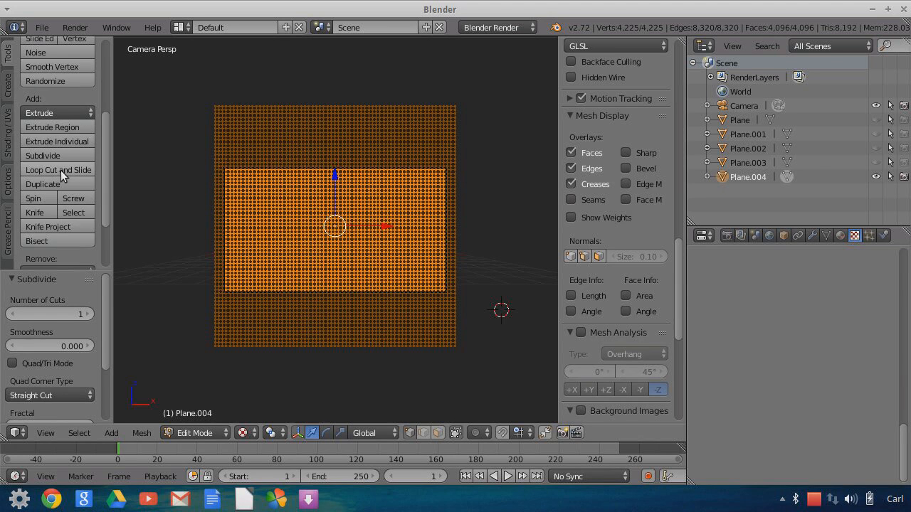
{"action": "left_click", "coordinate": [8, 119]}
{"action": "scroll", "coordinate": [72, 167], "scroll_direction": "down", "scroll_amount": 1}
{"action": "left_click", "coordinate": [72, 228]}
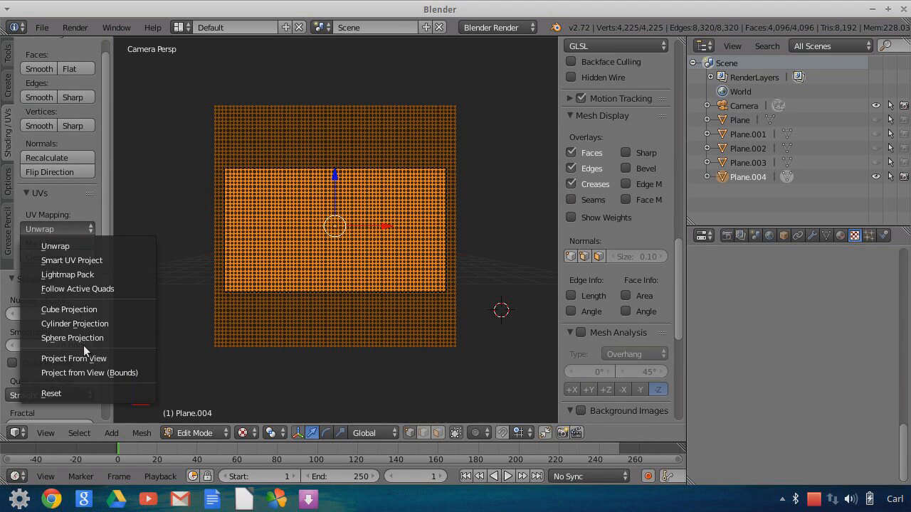
{"action": "left_click", "coordinate": [171, 358]}
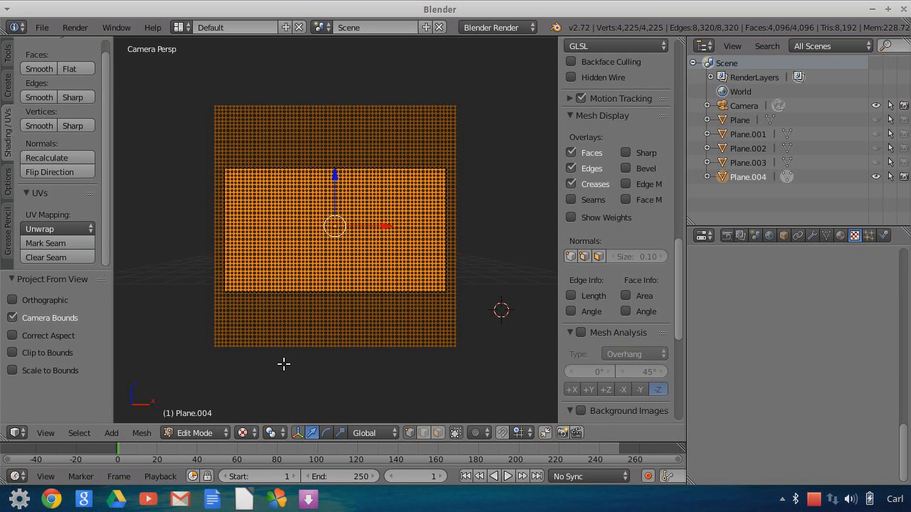
{"action": "key", "text": "Tab"}
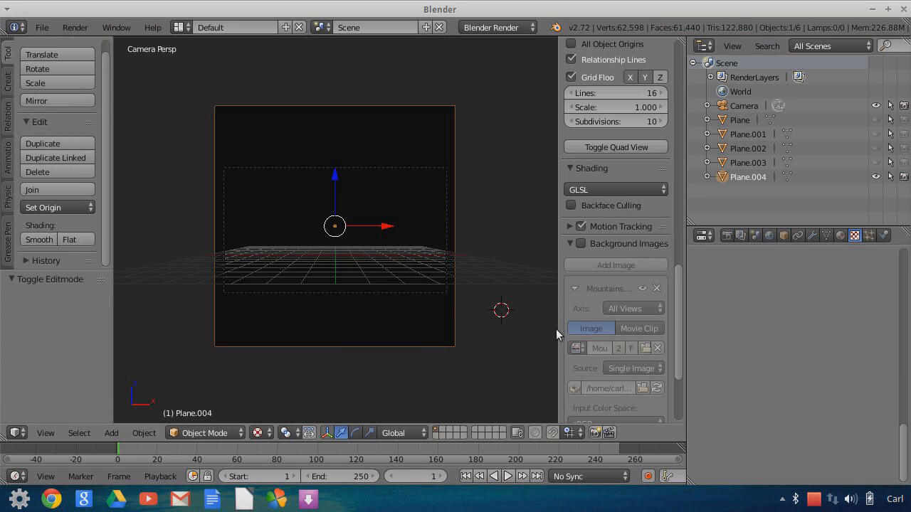
Step: Give Plane.004 a new material and make it shadeless
{"action": "left_click", "coordinate": [840, 236]}
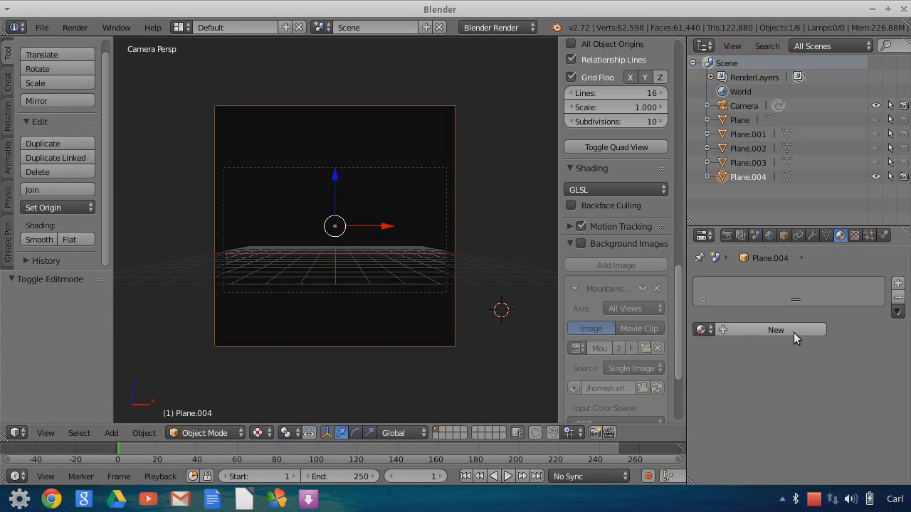
{"action": "left_click", "coordinate": [808, 329]}
{"action": "scroll", "coordinate": [835, 390], "scroll_direction": "down", "scroll_amount": 5}
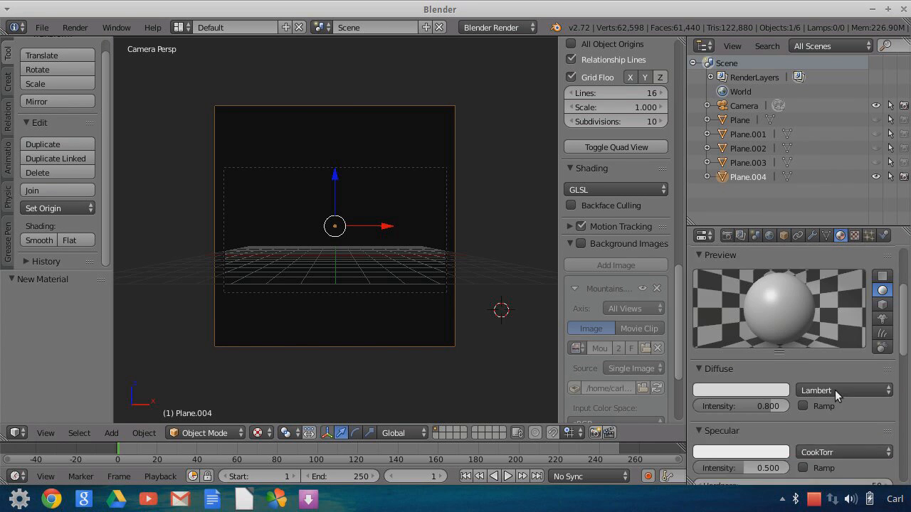
{"action": "scroll", "coordinate": [851, 401], "scroll_direction": "down", "scroll_amount": 4}
{"action": "left_click", "coordinate": [803, 385]}
Step: Add a new image texture to Plane.004's material and load BackGround.png from the FinalTextures folder
{"action": "left_click", "coordinate": [855, 236]}
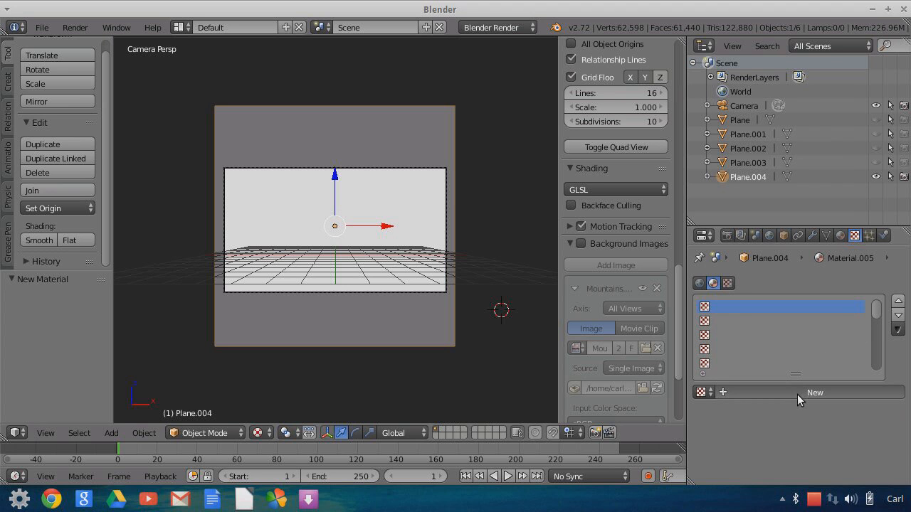
{"action": "left_click", "coordinate": [837, 404]}
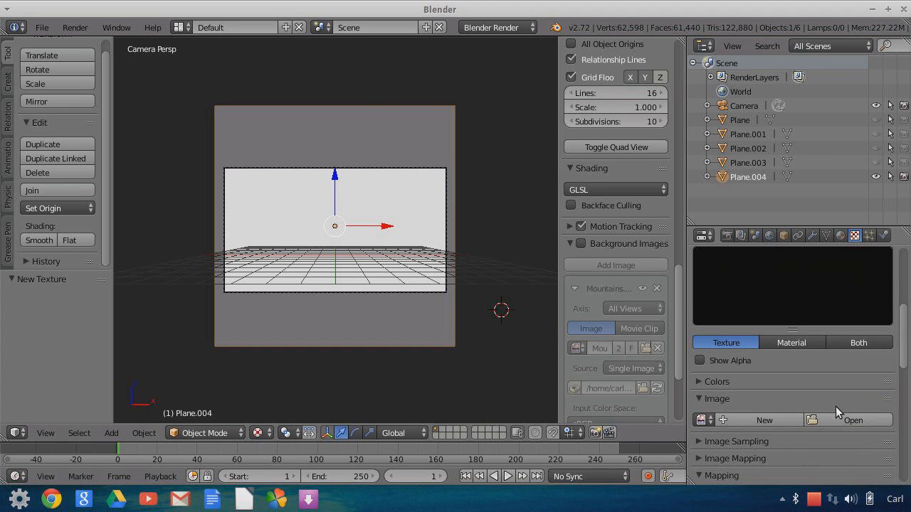
{"action": "left_click", "coordinate": [837, 414]}
{"action": "left_click", "coordinate": [52, 268]}
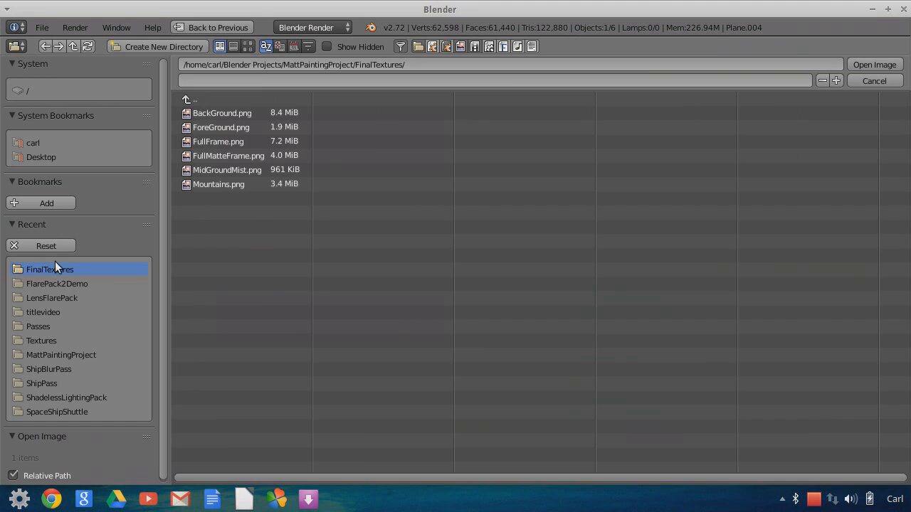
{"action": "left_click", "coordinate": [248, 47]}
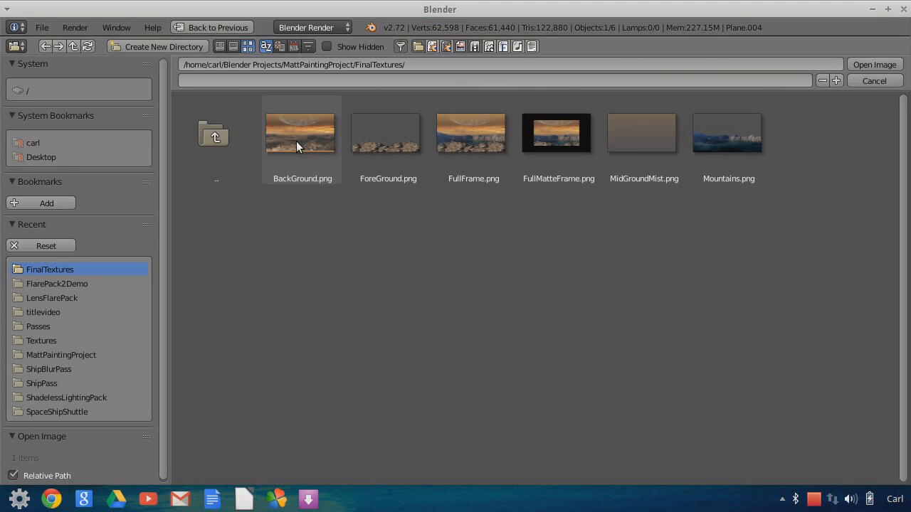
{"action": "left_click", "coordinate": [296, 141]}
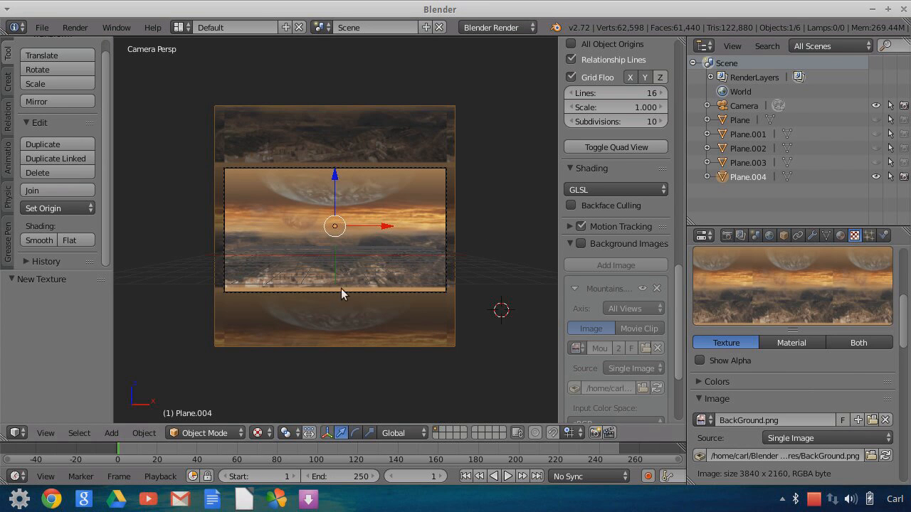
Step: Make Plane.003, Plane.002 and Plane.001 visible again in the viewport and in renders
{"action": "scroll", "coordinate": [459, 274], "scroll_direction": "up", "scroll_amount": 3}
{"action": "scroll", "coordinate": [454, 279], "scroll_direction": "down", "scroll_amount": 1}
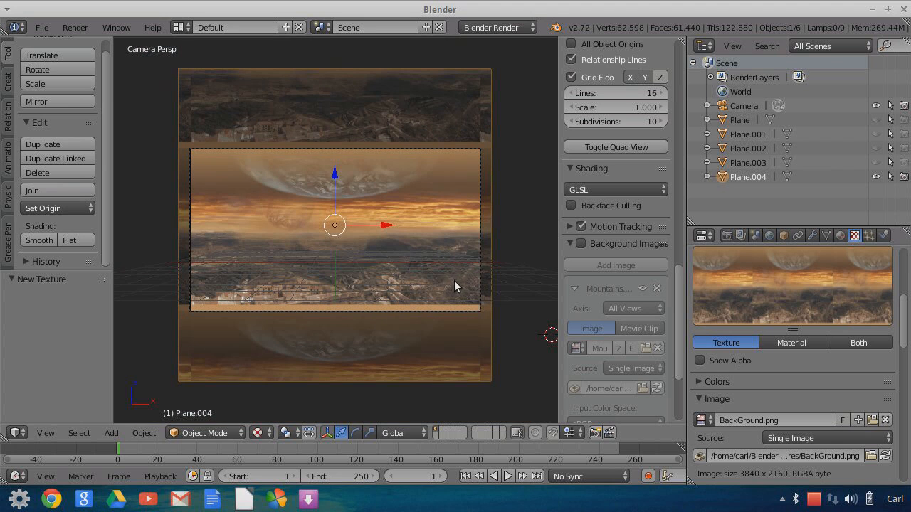
{"action": "left_click", "coordinate": [876, 163]}
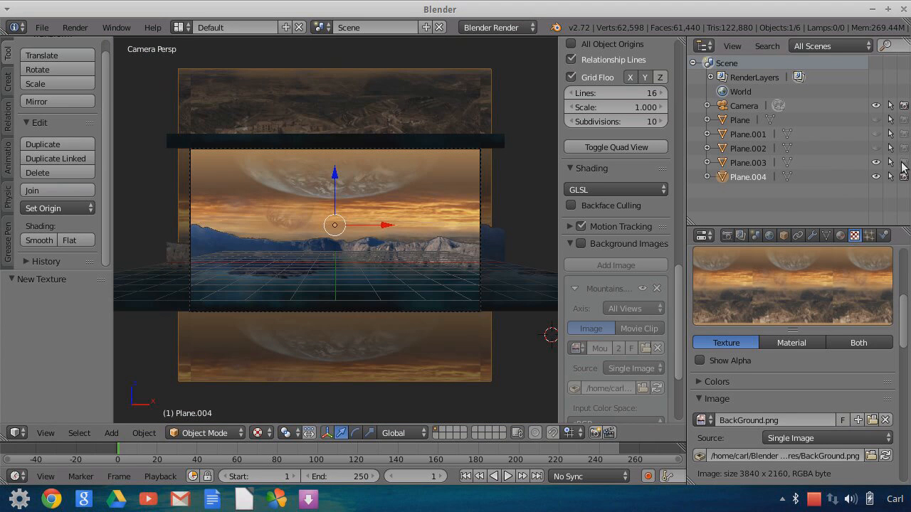
{"action": "left_click", "coordinate": [876, 148]}
{"action": "left_click", "coordinate": [876, 134]}
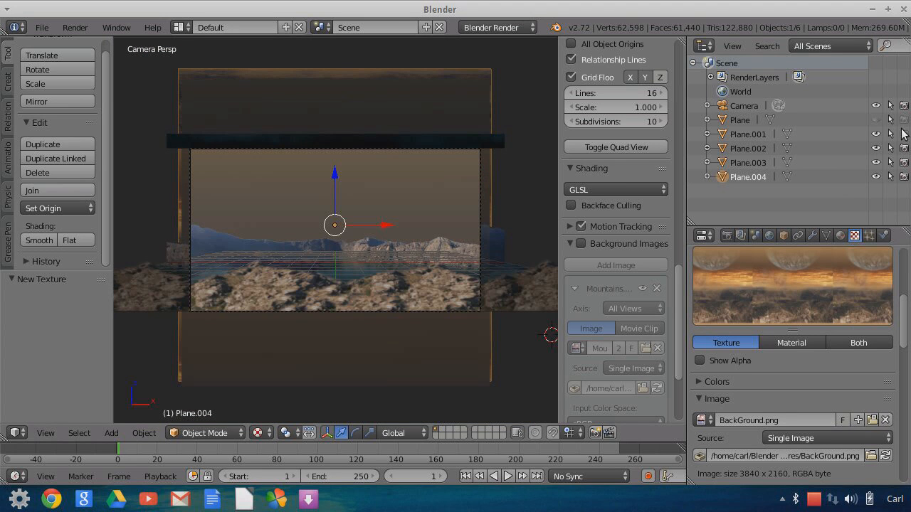
Step: Select the camera and limit the viewport display to Only Render
{"action": "left_click", "coordinate": [733, 107]}
{"action": "scroll", "coordinate": [359, 298], "scroll_direction": "up", "scroll_amount": 1}
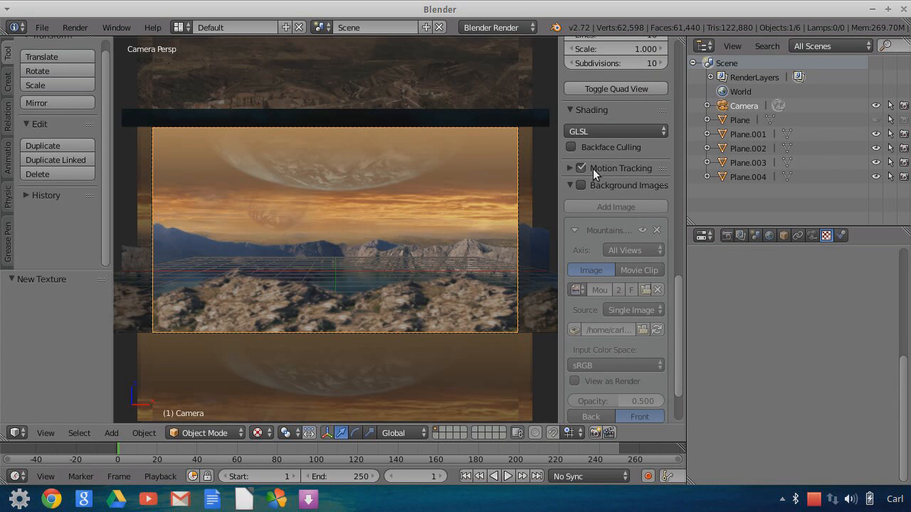
{"action": "scroll", "coordinate": [587, 182], "scroll_direction": "up", "scroll_amount": 10}
{"action": "left_click", "coordinate": [570, 236]}
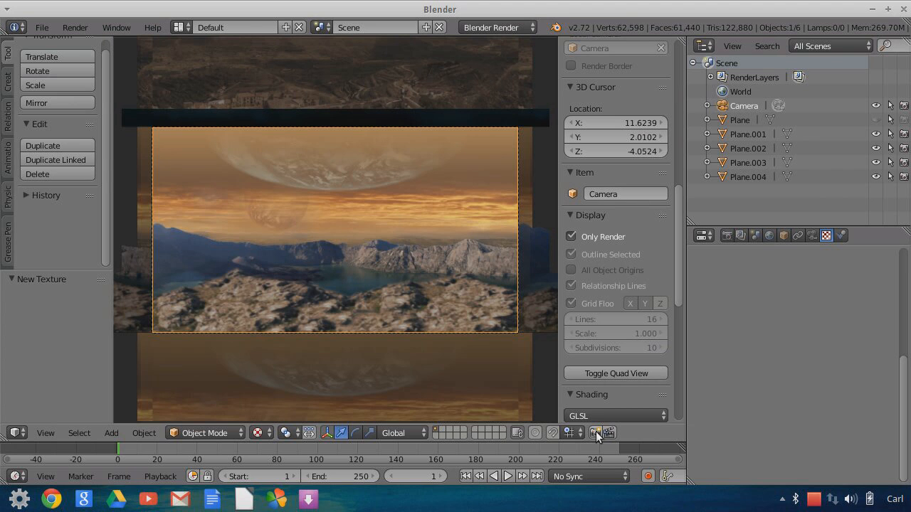
Step: Set the render resolution to 1280 x 720 px
{"action": "left_click", "coordinate": [727, 236]}
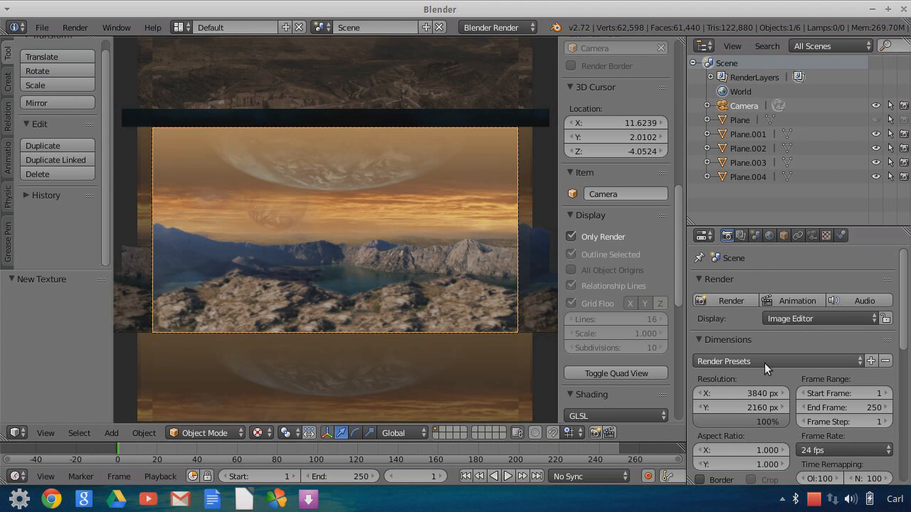
{"action": "left_click", "coordinate": [754, 397]}
{"action": "type", "text": "1280"}
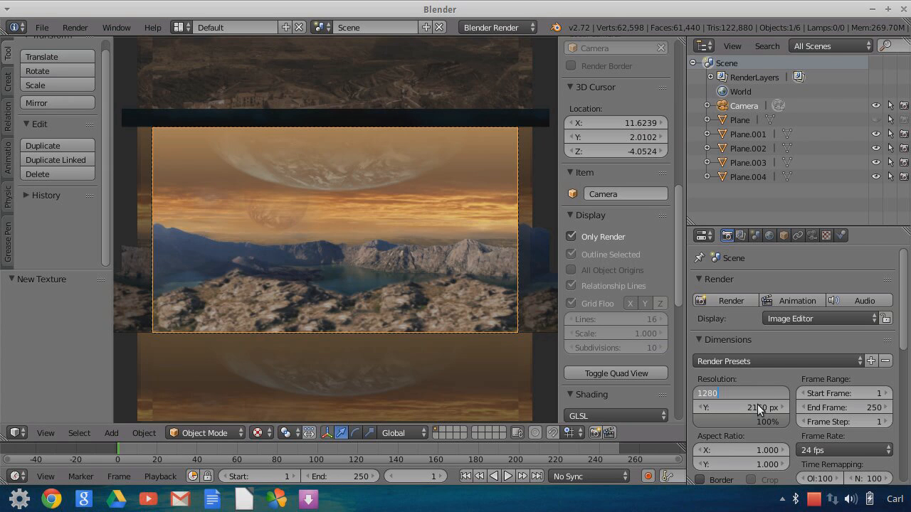
{"action": "key", "text": "Tab"}
{"action": "type", "text": "7"}
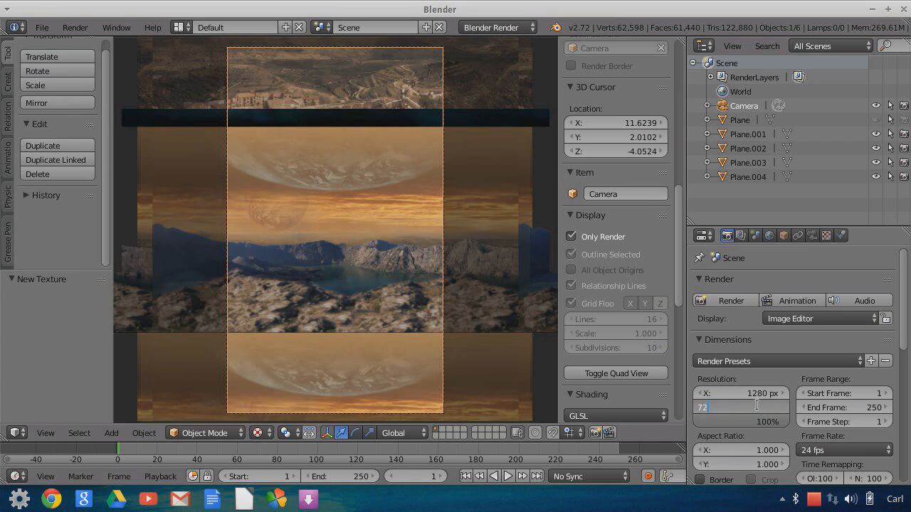
{"action": "key", "text": "Return"}
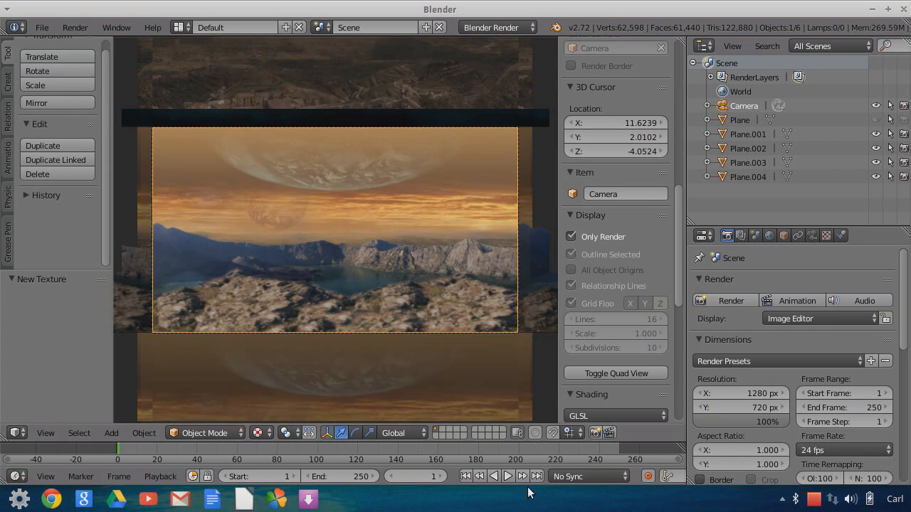
Step: Render the assembled matte painting from the camera, inspect the whole frame and return to the 3D View
{"action": "left_click", "coordinate": [595, 434]}
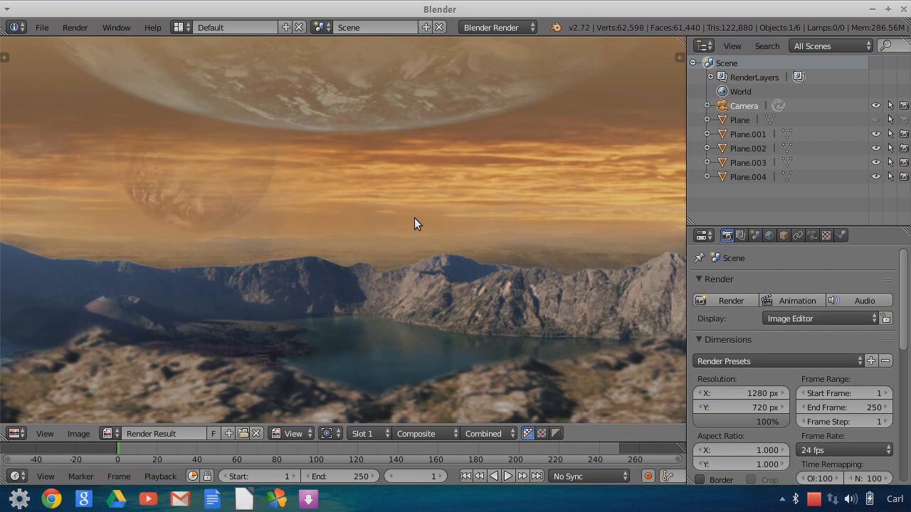
{"action": "scroll", "coordinate": [420, 213], "scroll_direction": "down", "scroll_amount": 4}
{"action": "left_click", "coordinate": [18, 434]}
{"action": "left_click", "coordinate": [41, 416]}
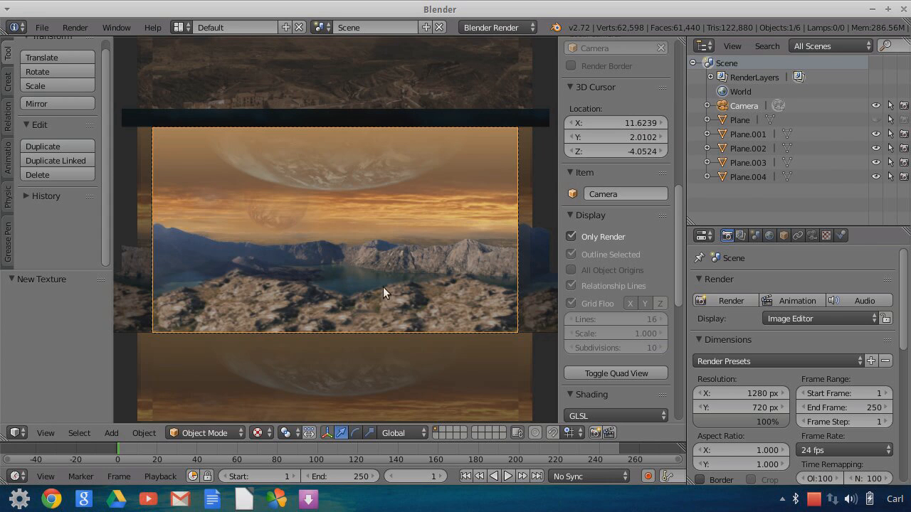
Step: Unhide the framed reference object Plane and increase the camera's focal length to 52.36 mm so the painting fills the camera frame
{"action": "left_click", "coordinate": [876, 120]}
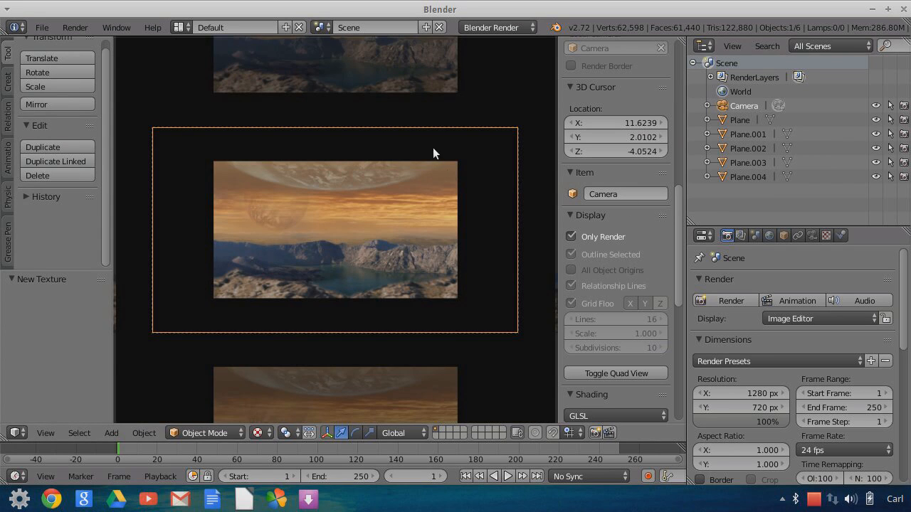
{"action": "left_click", "coordinate": [812, 236]}
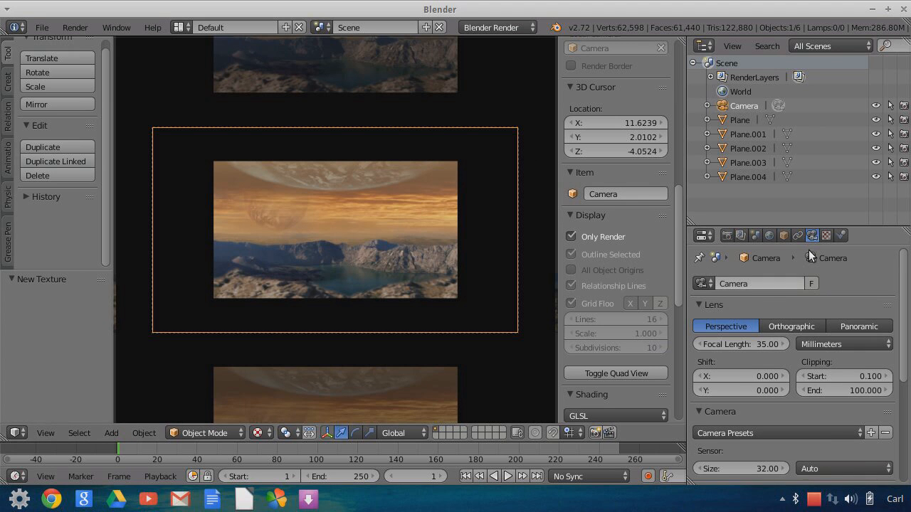
{"action": "left_click_drag", "start_coordinate": [808, 227], "coordinate": [804, 196]}
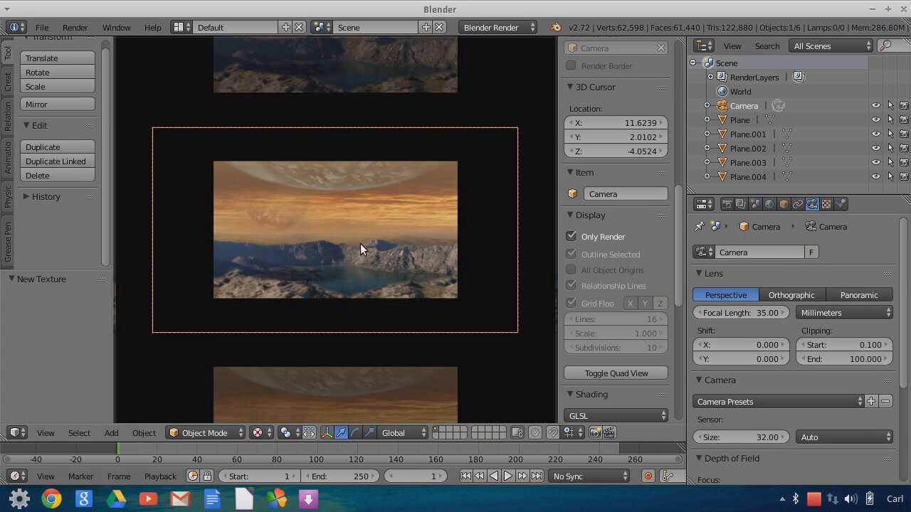
{"action": "mouse_move", "coordinate": [761, 313]}
{"action": "left_mouse_down"}
{"action": "mouse_move", "coordinate": [746, 314]}
{"action": "mouse_move", "coordinate": [773, 313]}
{"action": "left_mouse_up"}
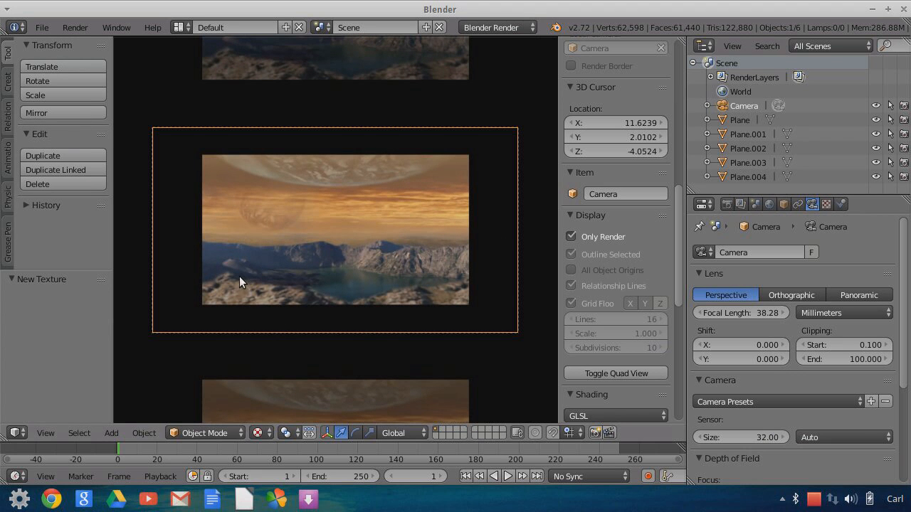
{"action": "mouse_move", "coordinate": [735, 314]}
{"action": "left_mouse_down"}
{"action": "mouse_move", "coordinate": [748, 315]}
{"action": "mouse_move", "coordinate": [724, 313]}
{"action": "mouse_move", "coordinate": [747, 313]}
{"action": "left_mouse_up"}
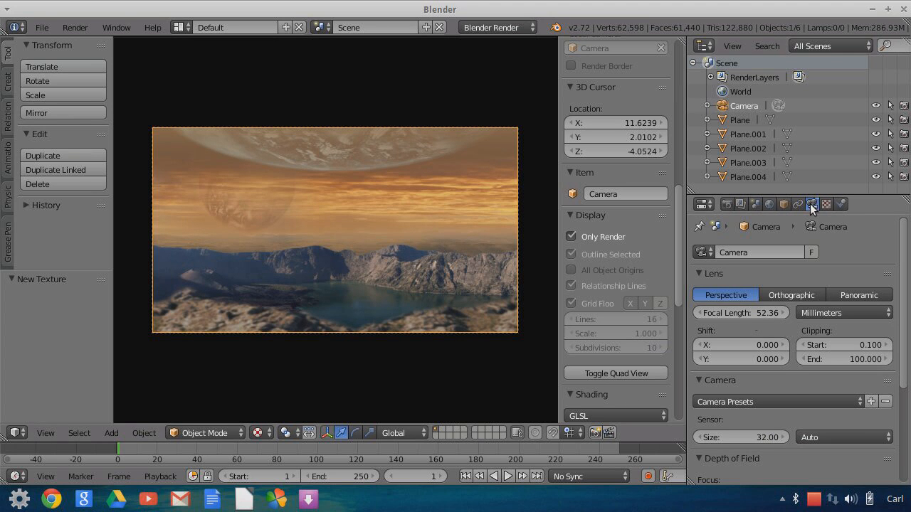
Step: Hide the reference object Plane to reveal the projected layers
{"action": "left_click", "coordinate": [876, 120]}
{"action": "left_click", "coordinate": [876, 120]}
{"action": "left_click", "coordinate": [876, 119]}
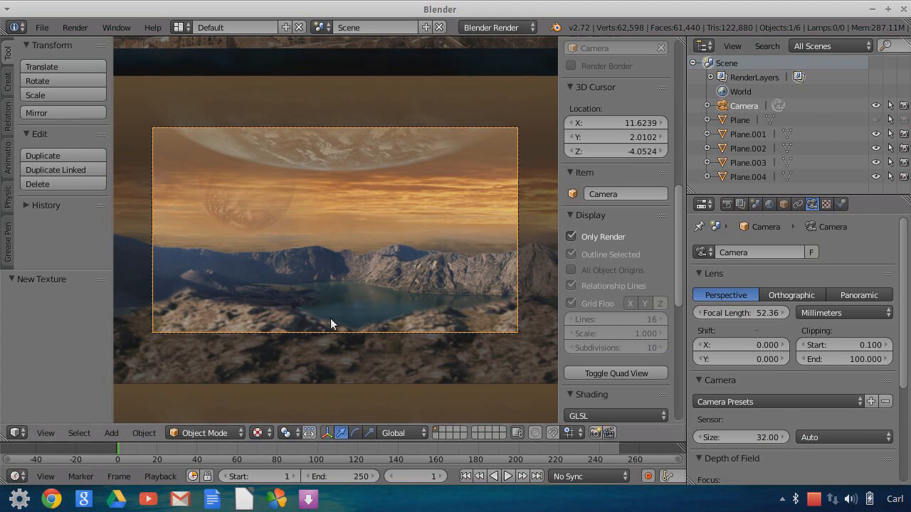
Step: Move the camera forward along the global Y axis in two moves of about 0.06 and 1.33 units
{"action": "scroll", "coordinate": [395, 242], "scroll_direction": "down", "scroll_amount": 2}
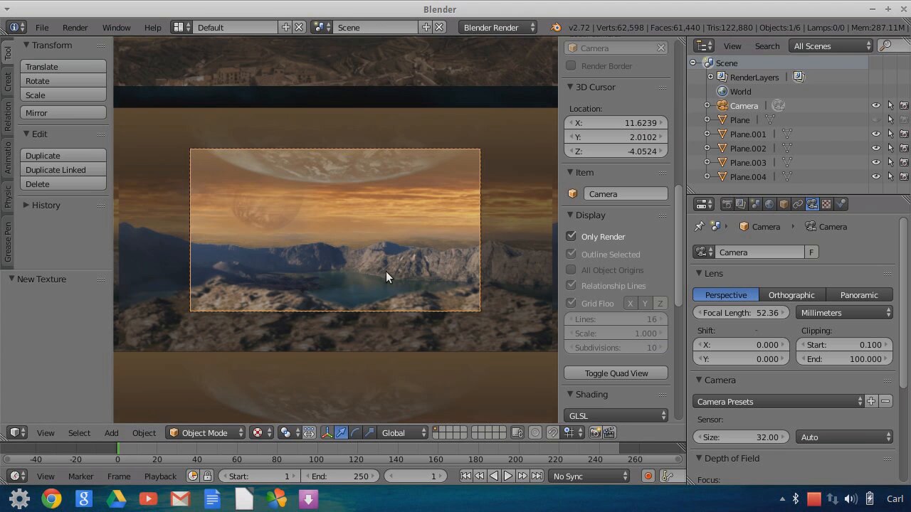
{"action": "key", "text": "g"}
{"action": "key", "text": "y"}
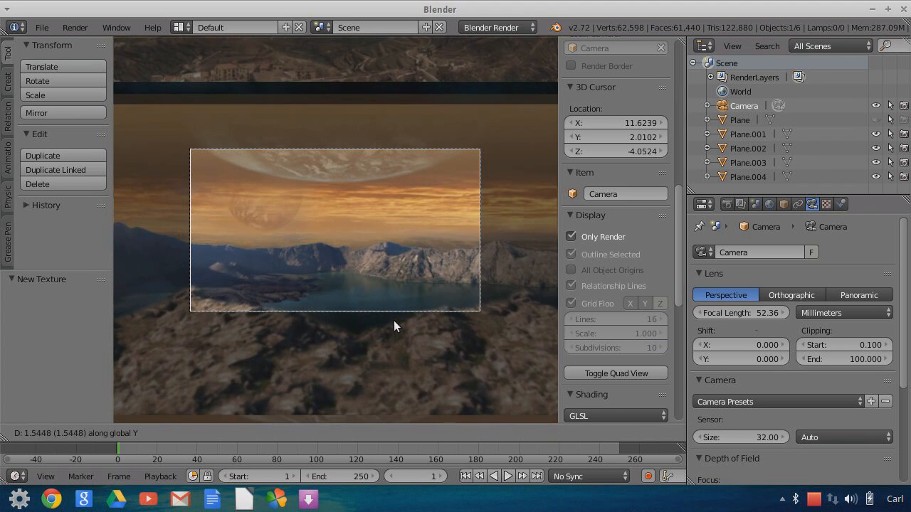
{"action": "left_click", "coordinate": [386, 281]}
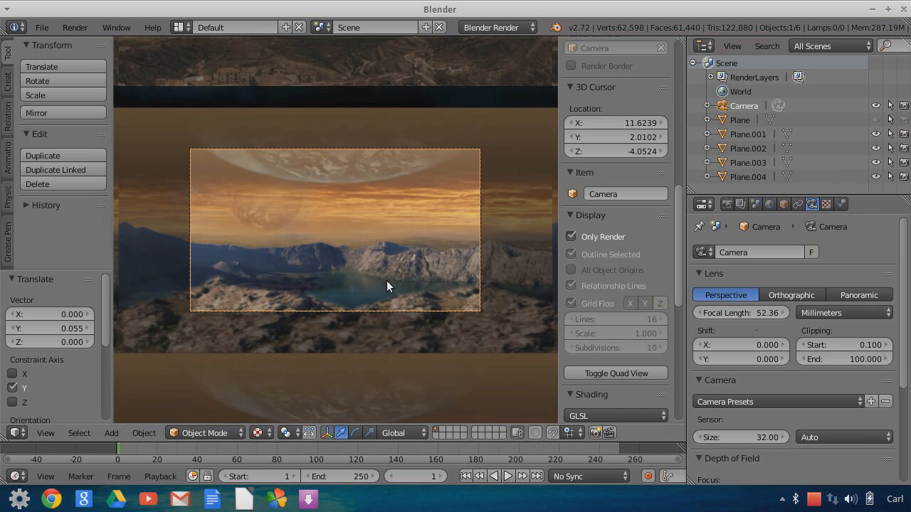
{"action": "key", "text": "g"}
{"action": "key", "text": "y"}
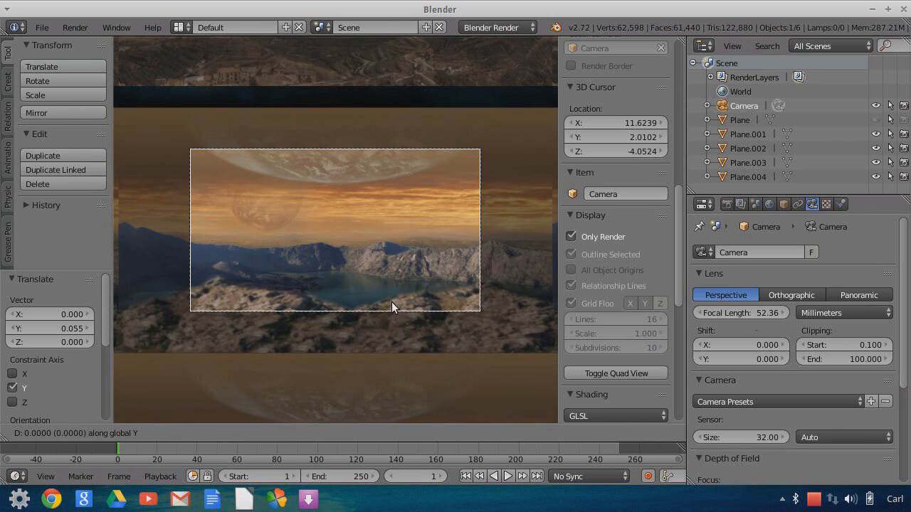
{"action": "left_click", "coordinate": [397, 325]}
Step: Rotate the camera about 5.85° around the global Z axis
{"action": "key", "text": "r"}
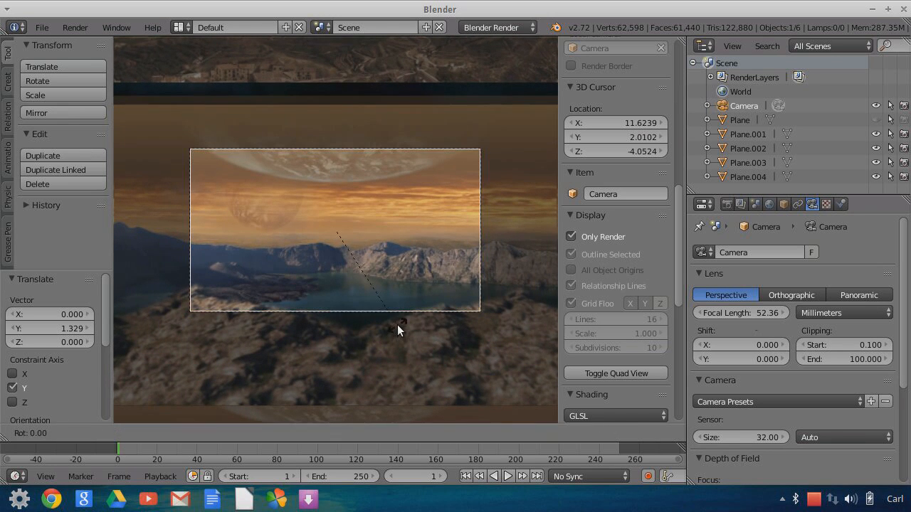
{"action": "key", "text": "z"}
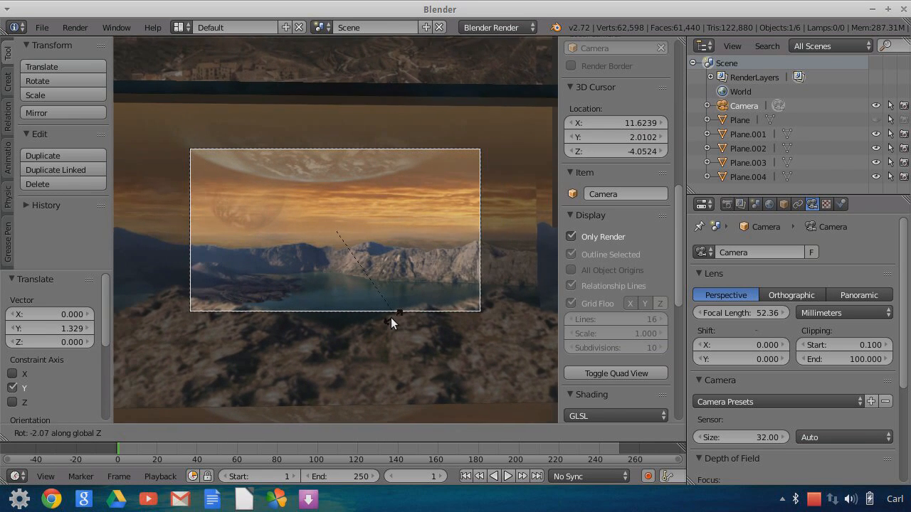
{"action": "left_click", "coordinate": [384, 318]}
Step: Check the layers outside the camera, render the scene from the moved camera's view and return to the 3D View
{"action": "middle_click_drag", "start_coordinate": [459, 299], "coordinate": [367, 308]}
{"action": "middle_click_drag", "start_coordinate": [222, 285], "coordinate": [539, 238]}
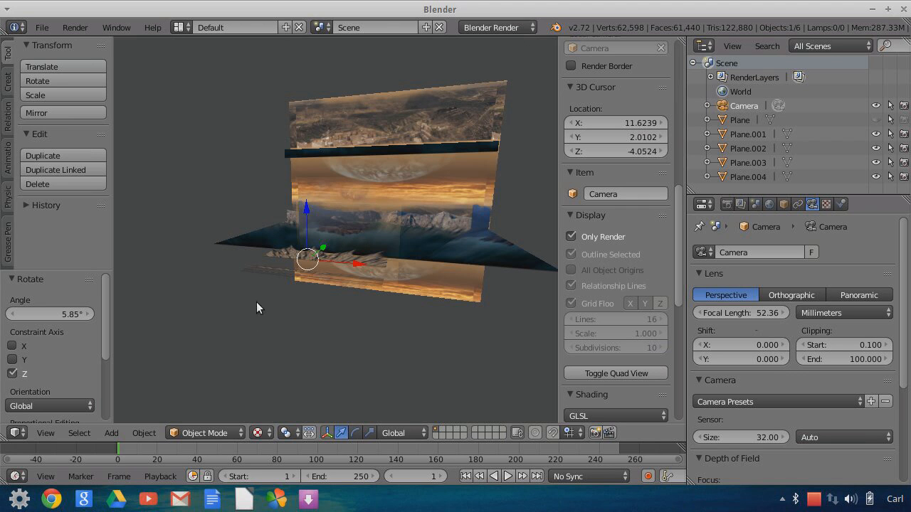
{"action": "middle_click_drag", "start_coordinate": [427, 228], "coordinate": [406, 251]}
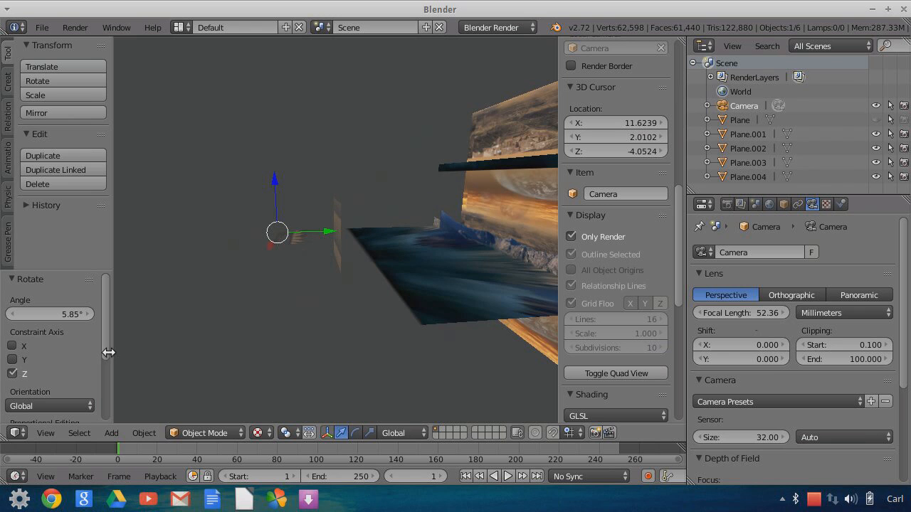
{"action": "left_click", "coordinate": [45, 433]}
{"action": "left_click", "coordinate": [71, 381]}
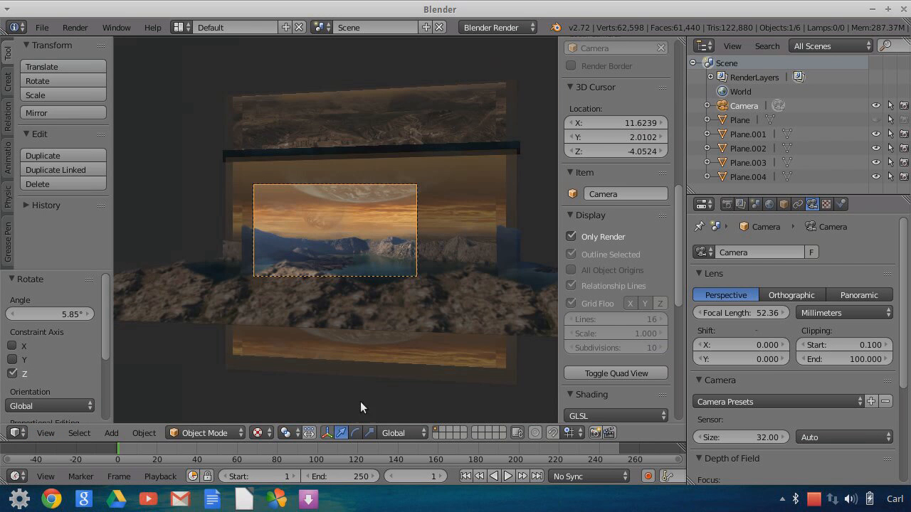
{"action": "scroll", "coordinate": [385, 317], "scroll_direction": "up", "scroll_amount": 5}
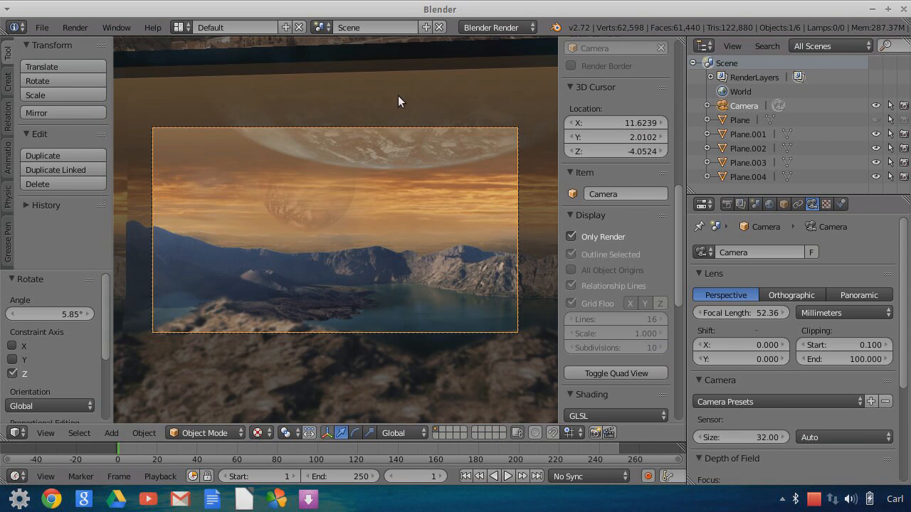
{"action": "left_click", "coordinate": [596, 432]}
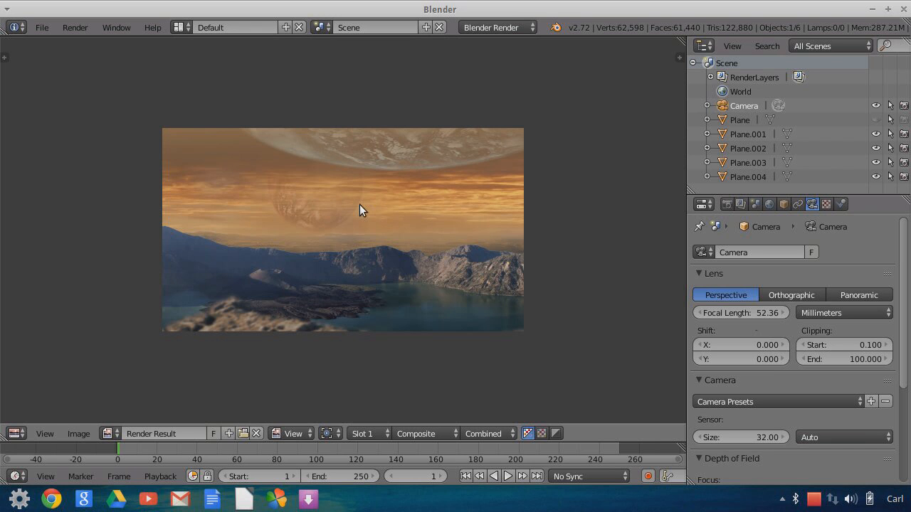
{"action": "left_click", "coordinate": [15, 434]}
{"action": "left_click", "coordinate": [32, 418]}
Step: Examine the spacing and arrangement of the projected landscape planes in front of the camera from several angles
{"action": "scroll", "coordinate": [484, 257], "scroll_direction": "down", "scroll_amount": 2}
{"action": "middle_click_drag", "start_coordinate": [489, 252], "coordinate": [386, 196]}
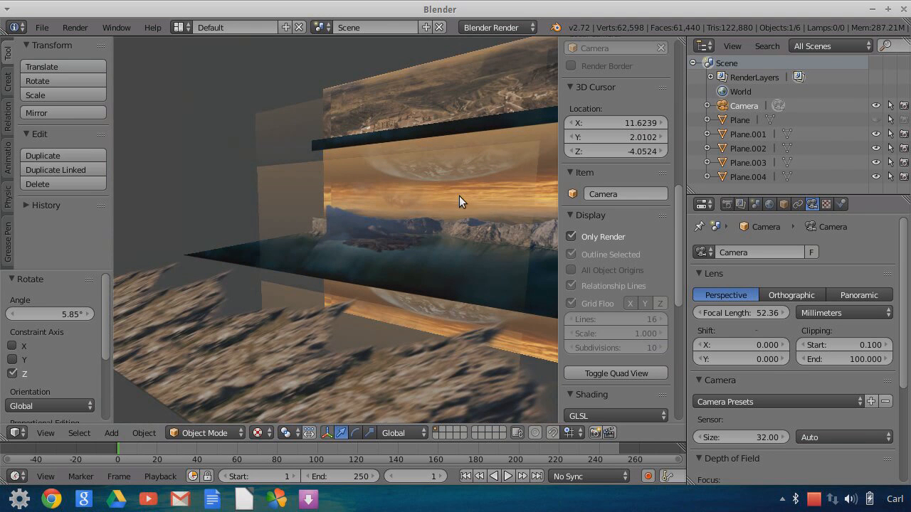
{"action": "middle_click_drag", "start_coordinate": [475, 228], "coordinate": [274, 260]}
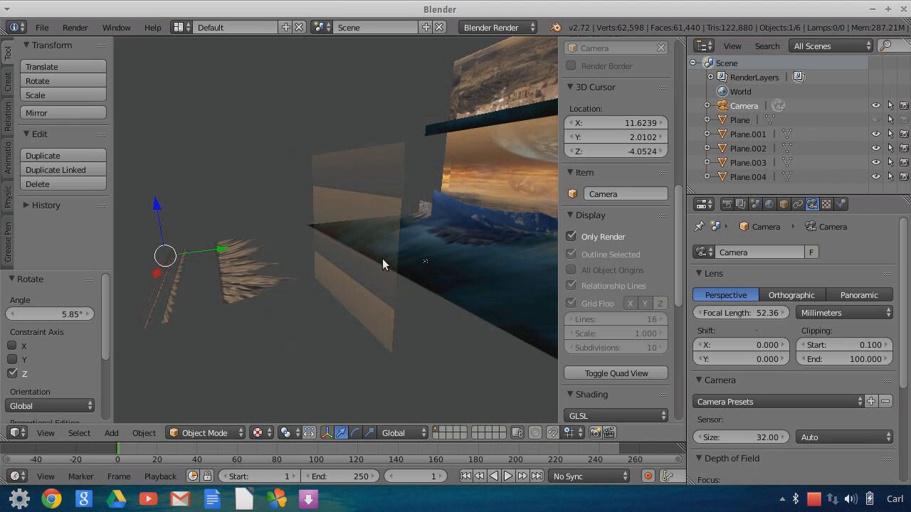
{"action": "middle_click_drag", "start_coordinate": [550, 247], "coordinate": [499, 206]}
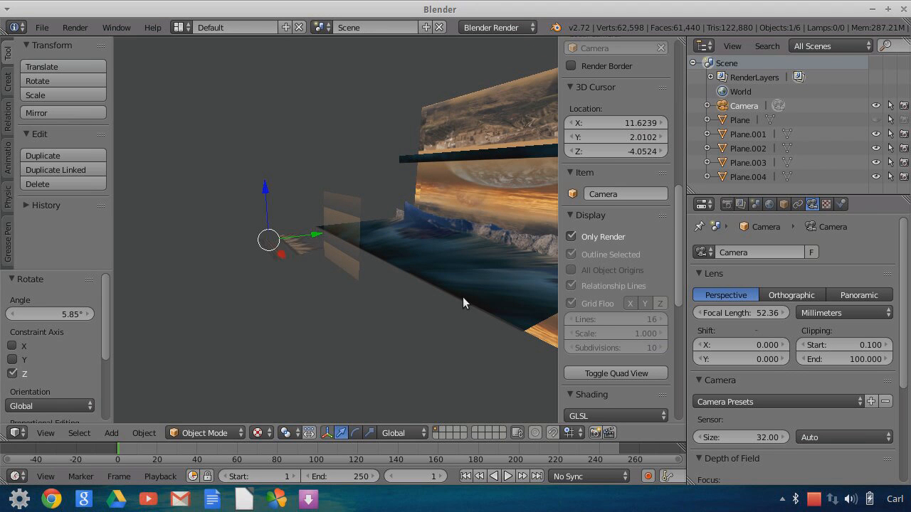
{"action": "middle_click_drag", "start_coordinate": [464, 295], "coordinate": [376, 250]}
{"action": "middle_click_drag", "start_coordinate": [480, 239], "coordinate": [473, 266]}
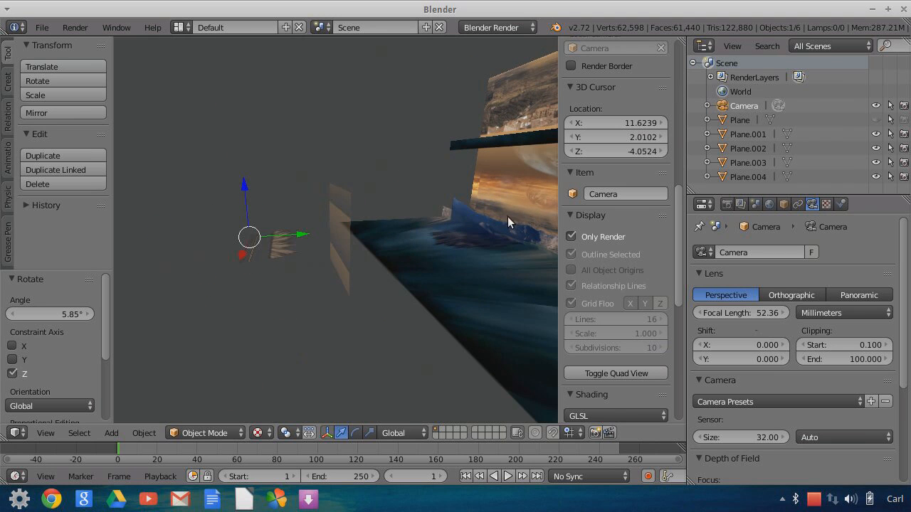
{"action": "middle_click_drag", "start_coordinate": [464, 217], "coordinate": [545, 207]}
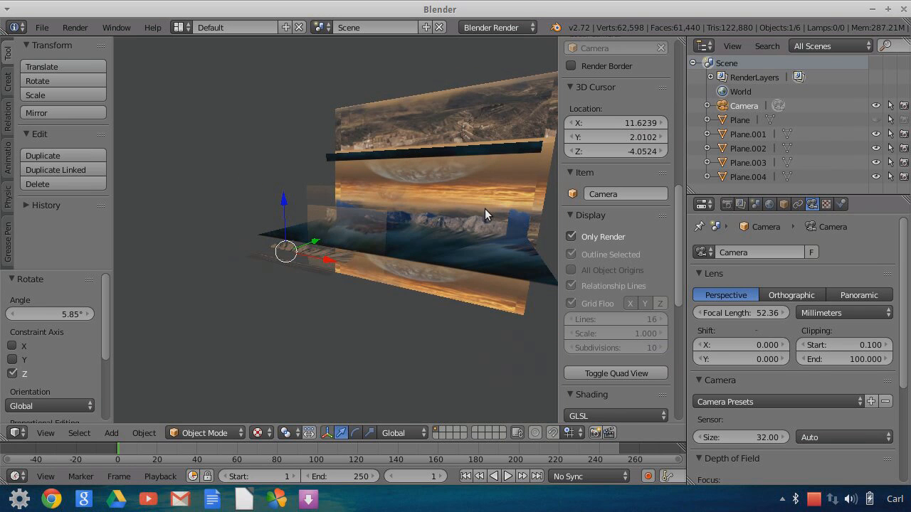
{"action": "middle_click_drag", "start_coordinate": [413, 216], "coordinate": [499, 215]}
{"action": "middle_click_drag", "start_coordinate": [441, 233], "coordinate": [359, 281]}
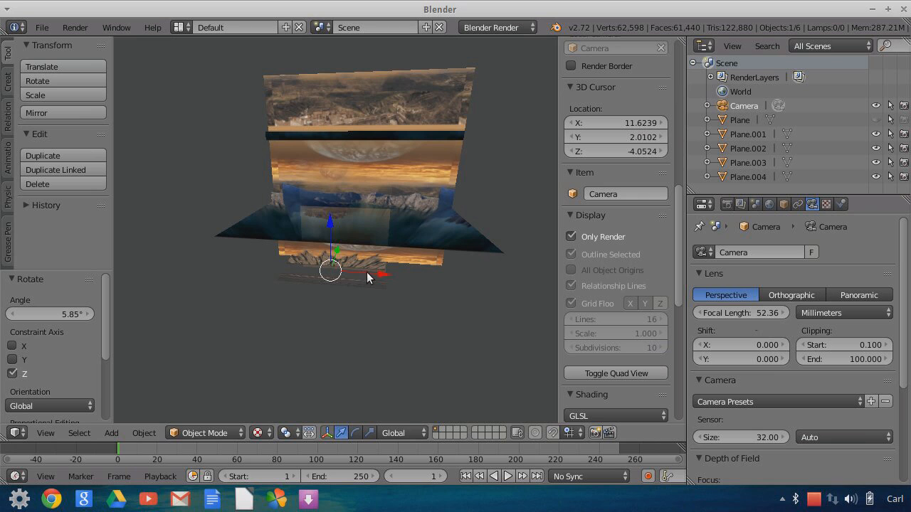